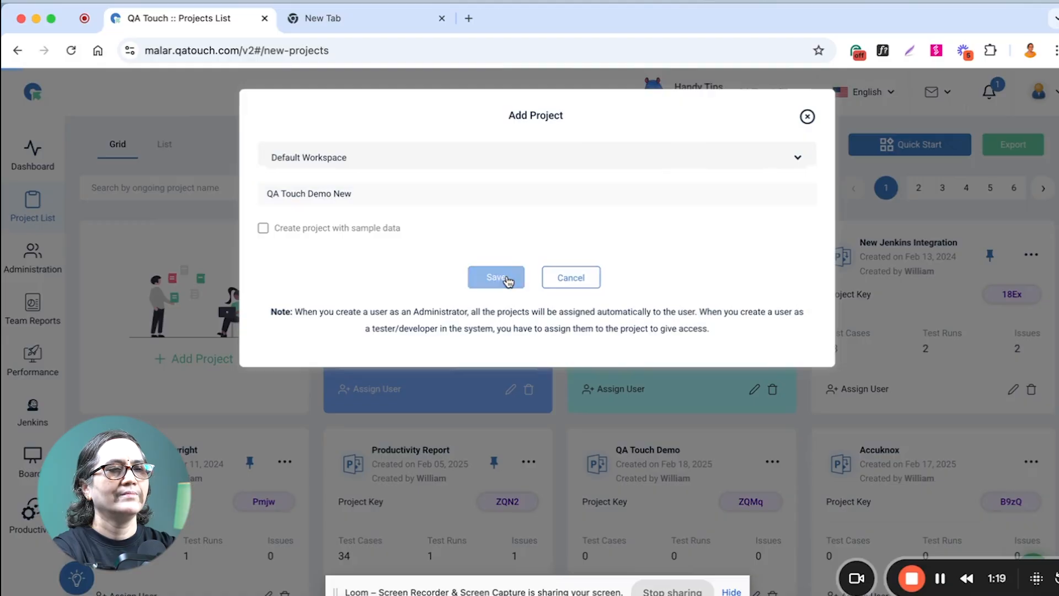
# Save the new project QA Touch Demo New in the Default Workspace and return to the project list.
pyautogui.click(409, 306)
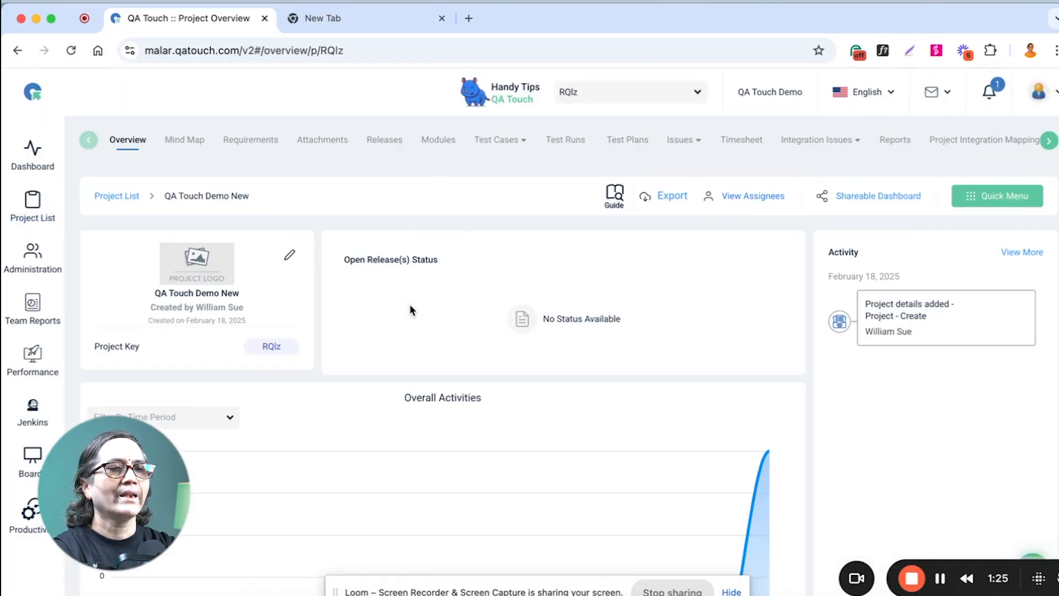
pyautogui.click(21, 215)
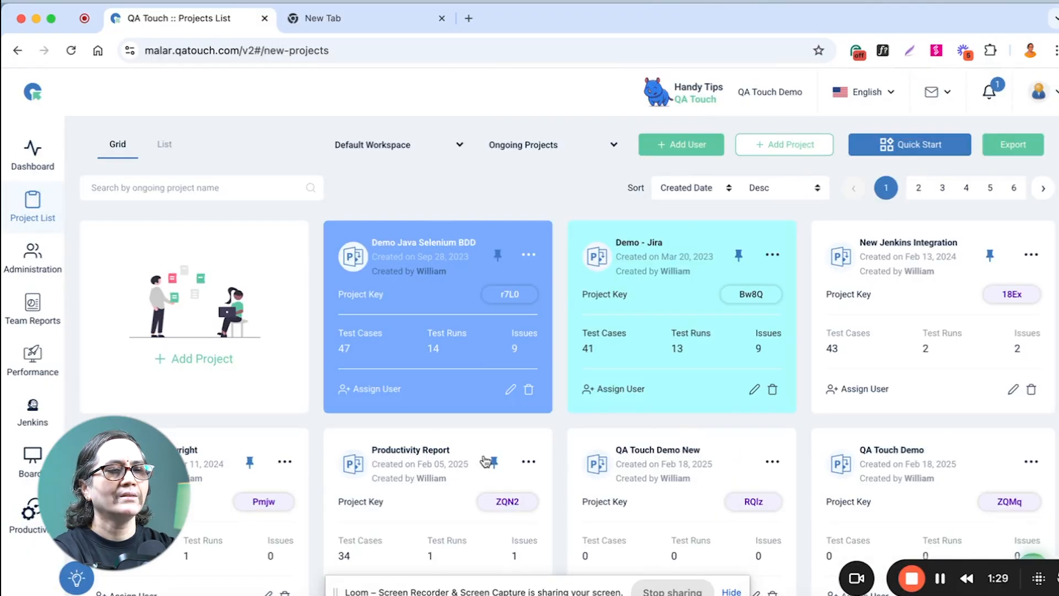
# Assign a user with the Junior Tester role to the QA Touch Demo New project and save the assignment.
pyautogui.scroll(-5, 480, 386)
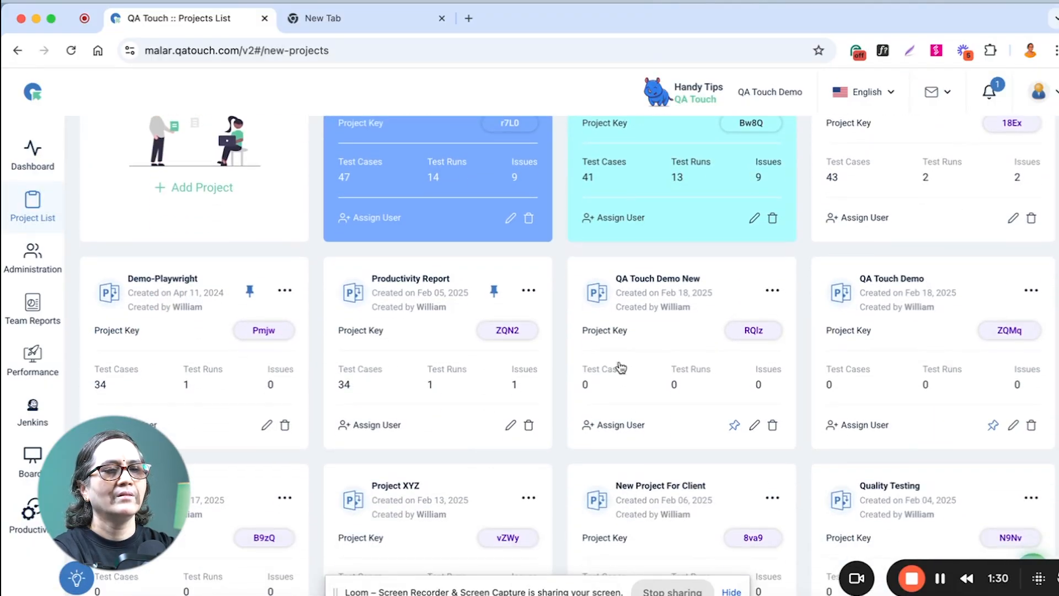
pyautogui.click(613, 428)
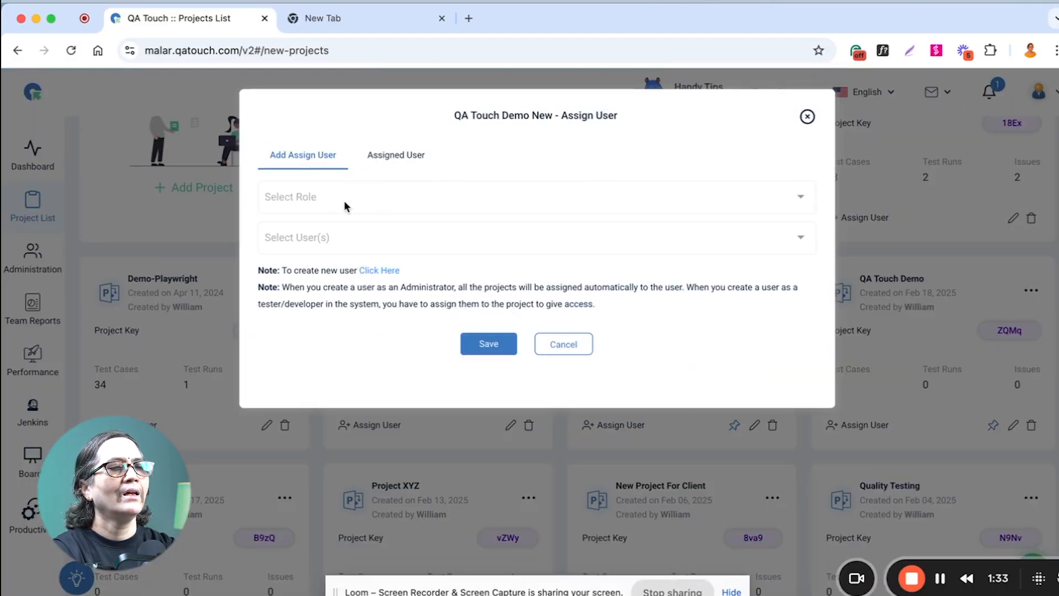
pyautogui.click(346, 196)
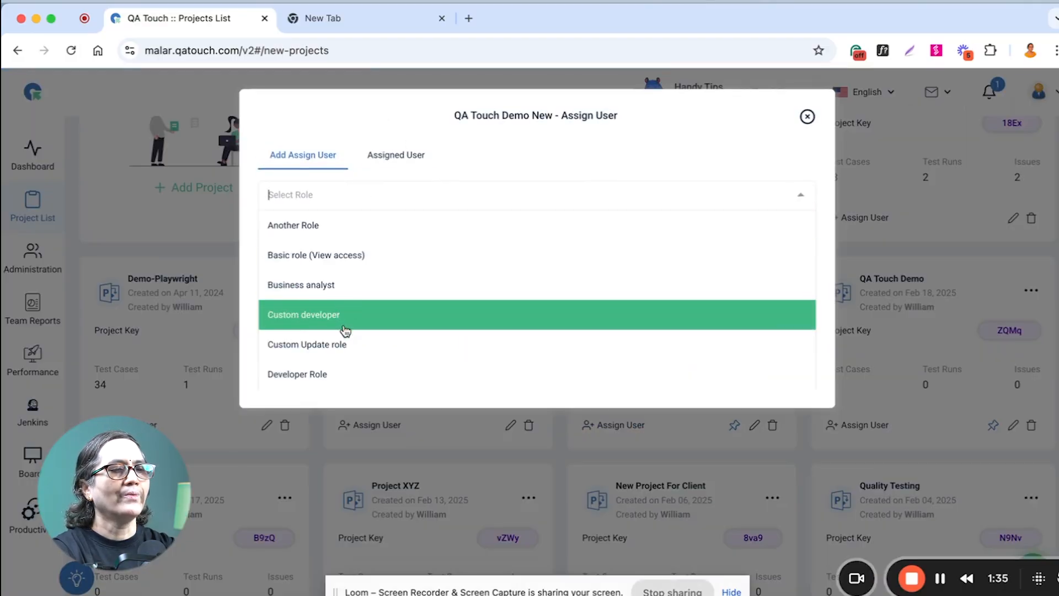
pyautogui.scroll(-3, 350, 359)
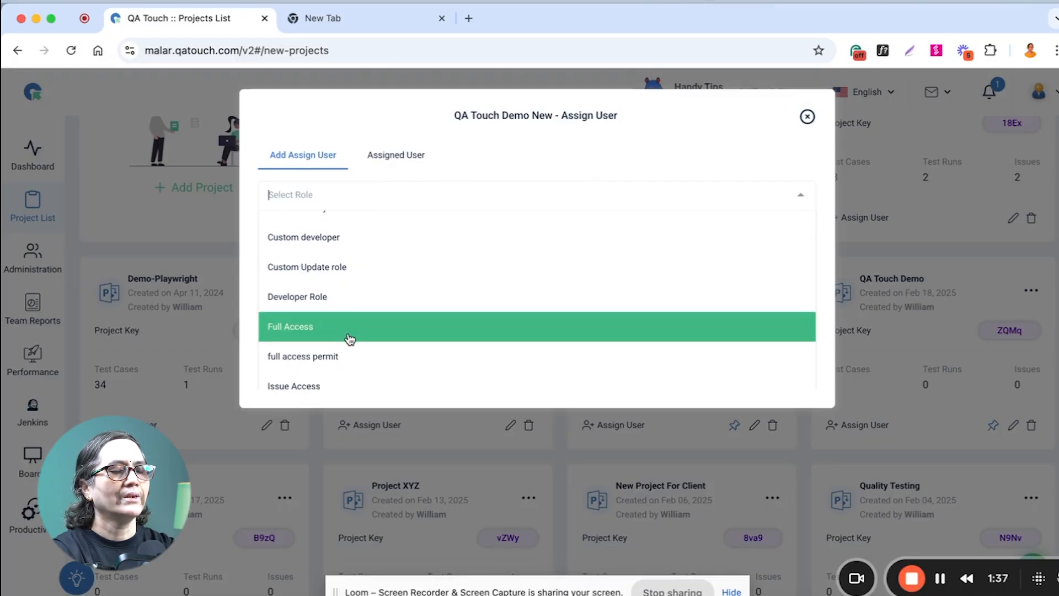
pyautogui.scroll(-4, 350, 339)
pyautogui.scroll(-3, 349, 338)
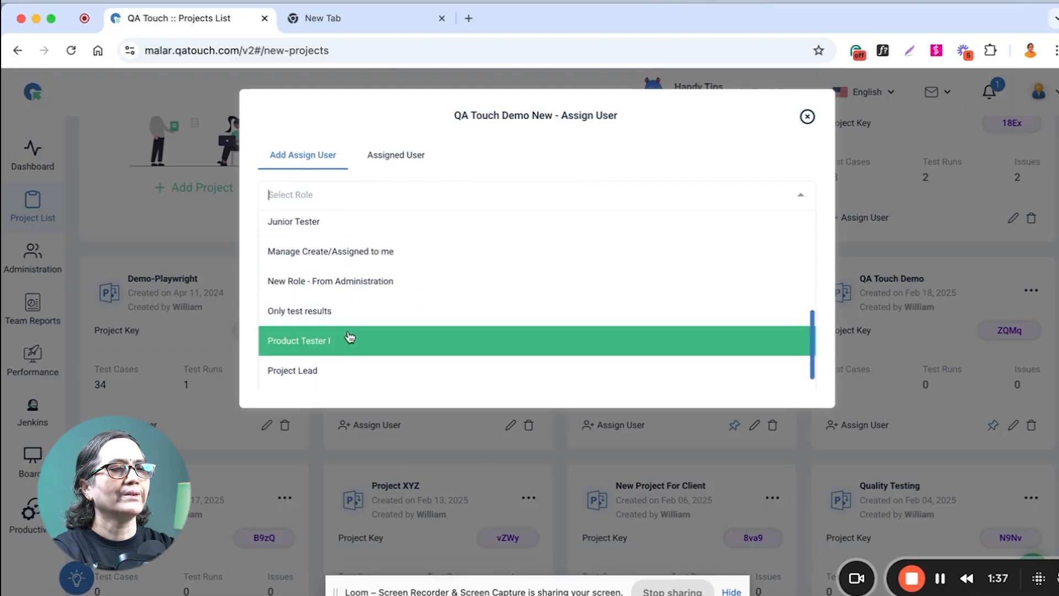
pyautogui.click(322, 229)
pyautogui.click(333, 234)
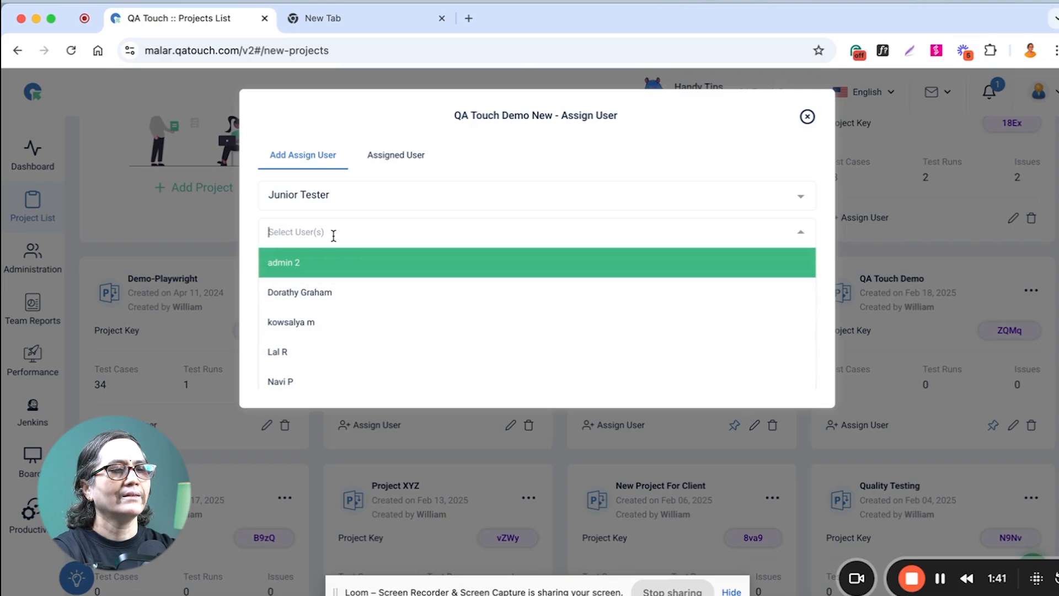
pyautogui.click(326, 286)
pyautogui.click(487, 348)
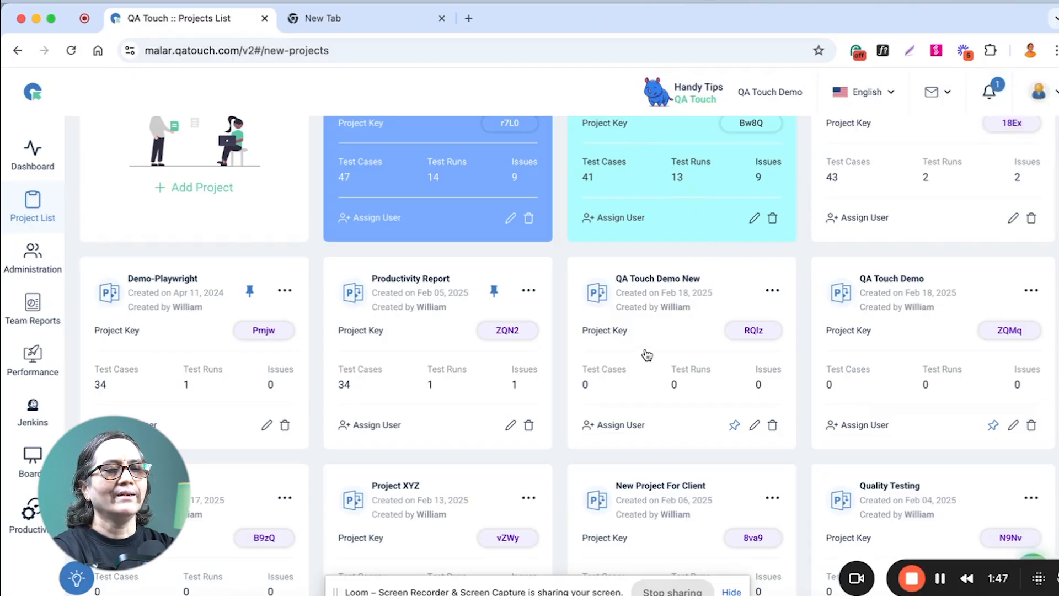
# Open the QA Touch Demo New project for editing and view its Add Roles section.
pyautogui.click(755, 425)
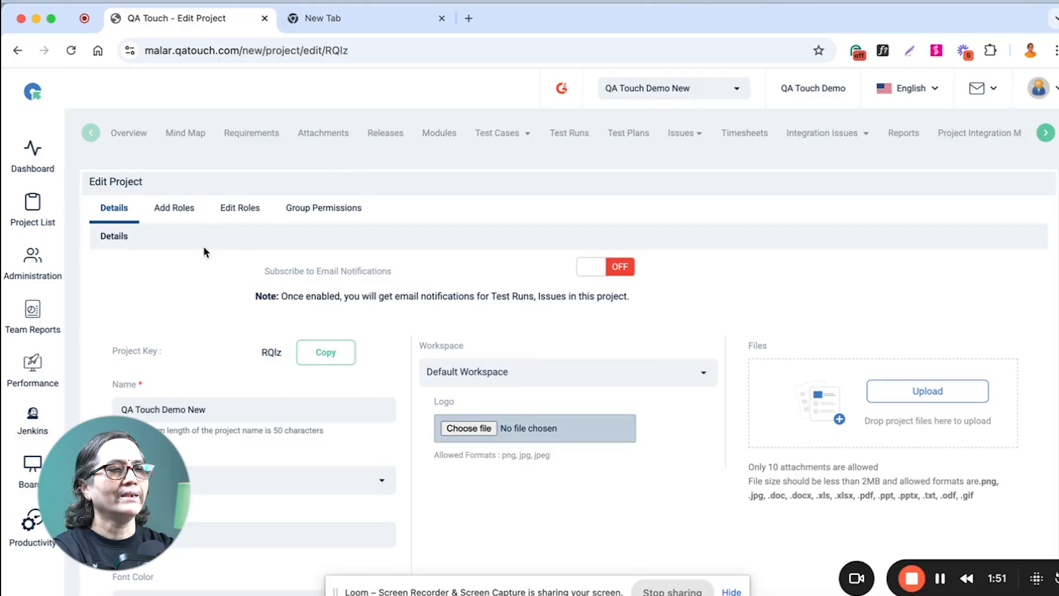
pyautogui.click(188, 209)
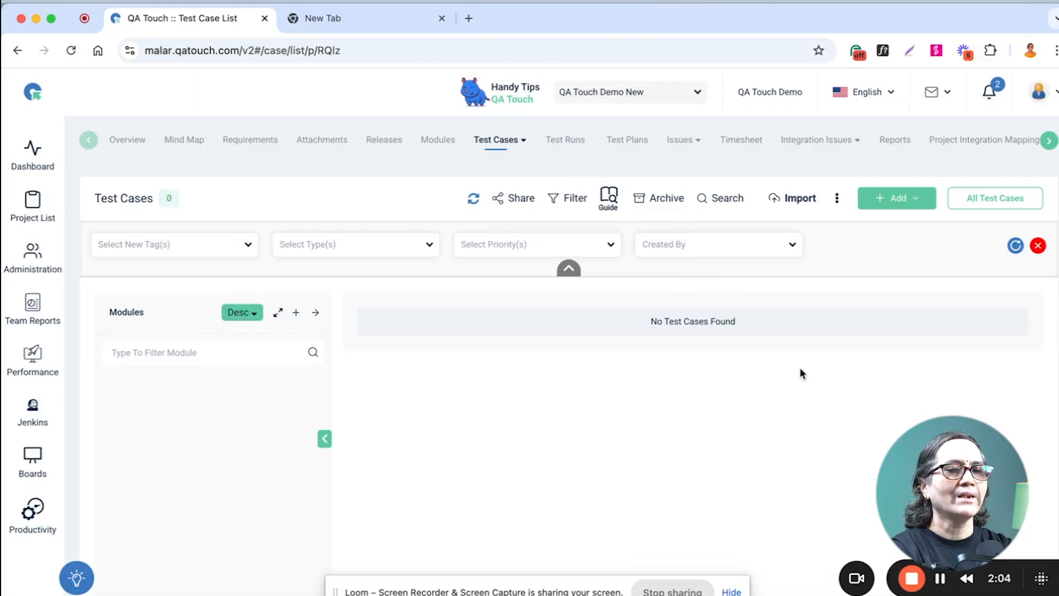
# Open the standard test case import page for the QA Touch Demo New project.
pyautogui.click(800, 203)
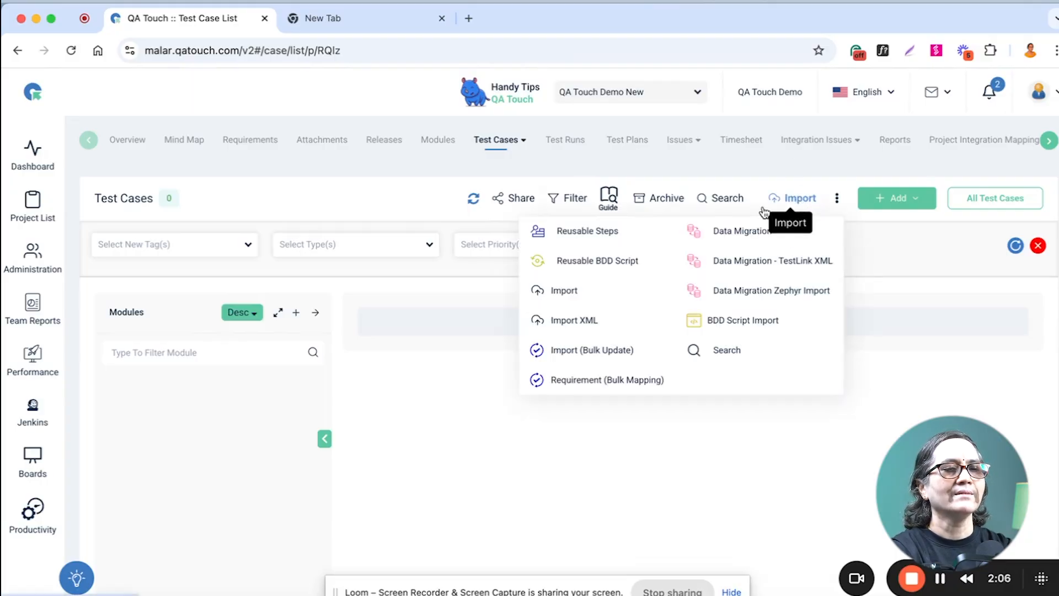
pyautogui.click(571, 290)
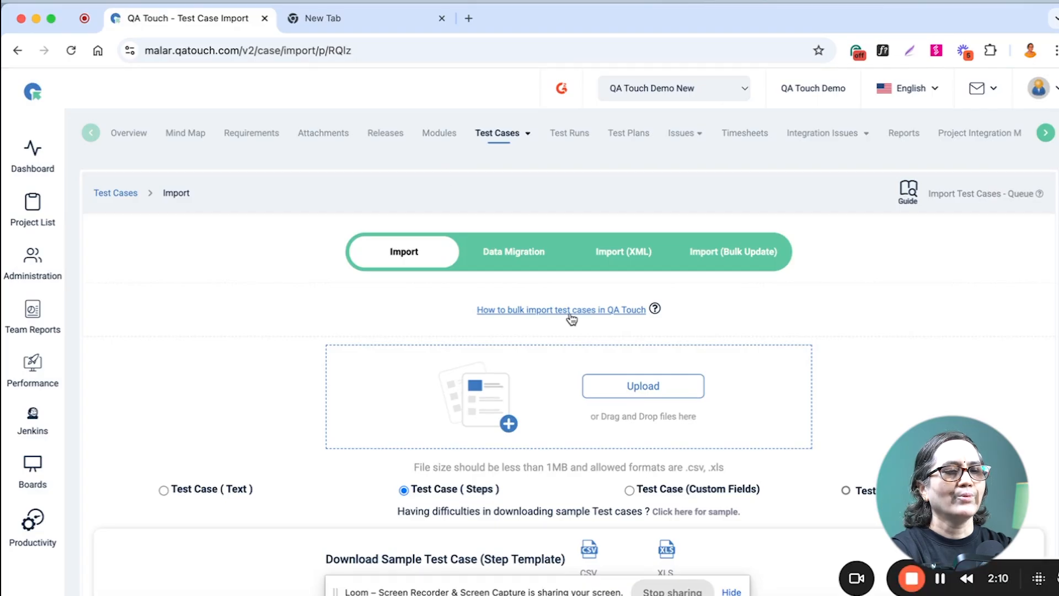
pyautogui.scroll(-3, 782, 390)
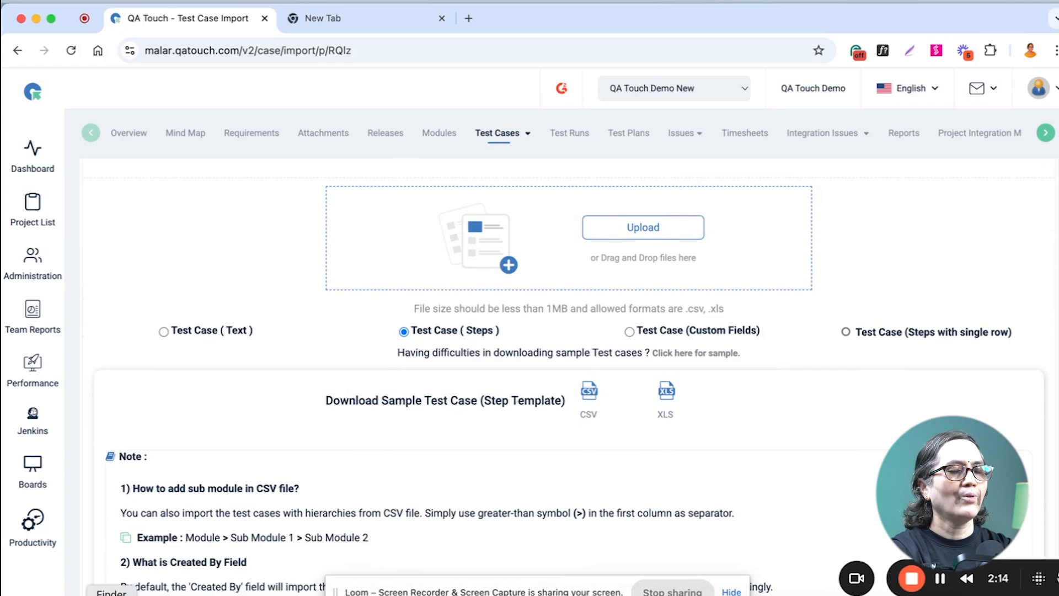
# Open sample_step.csv from the Sample import folder in Microsoft Excel and widen the Module_name column to show its full entries.
pyautogui.click(111, 594)
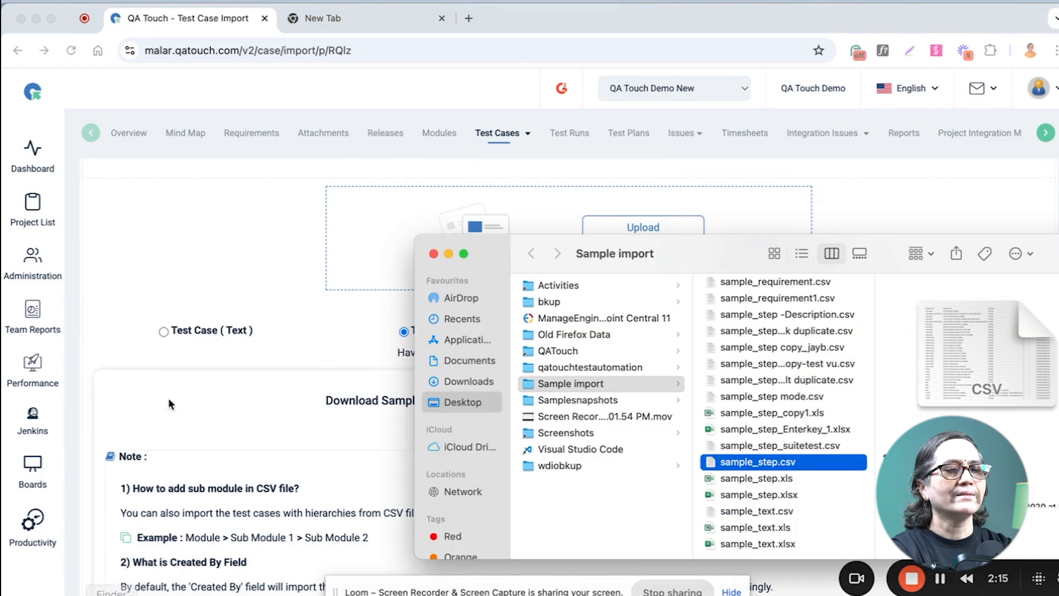
pyautogui.rightClick(779, 463)
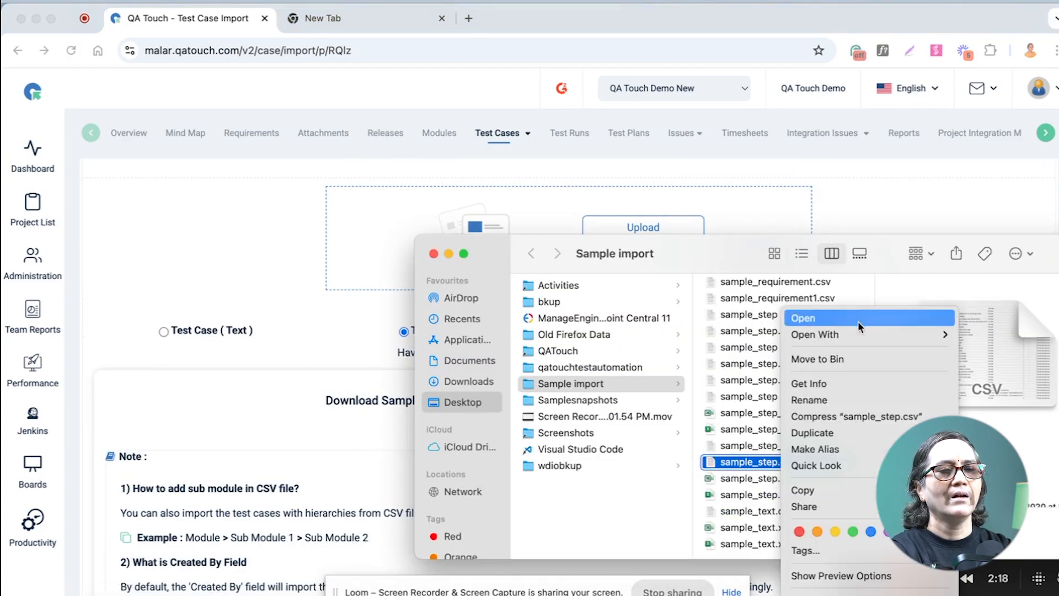
pyautogui.moveTo(852, 336)
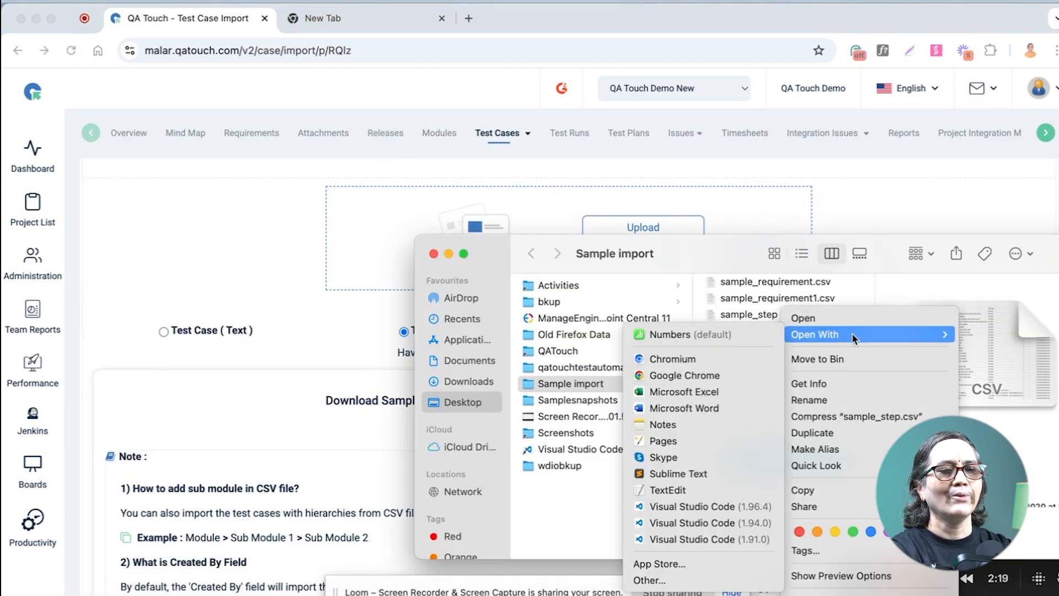
pyautogui.click(684, 391)
pyautogui.moveTo(81, 181); pyautogui.dragTo(202, 181)
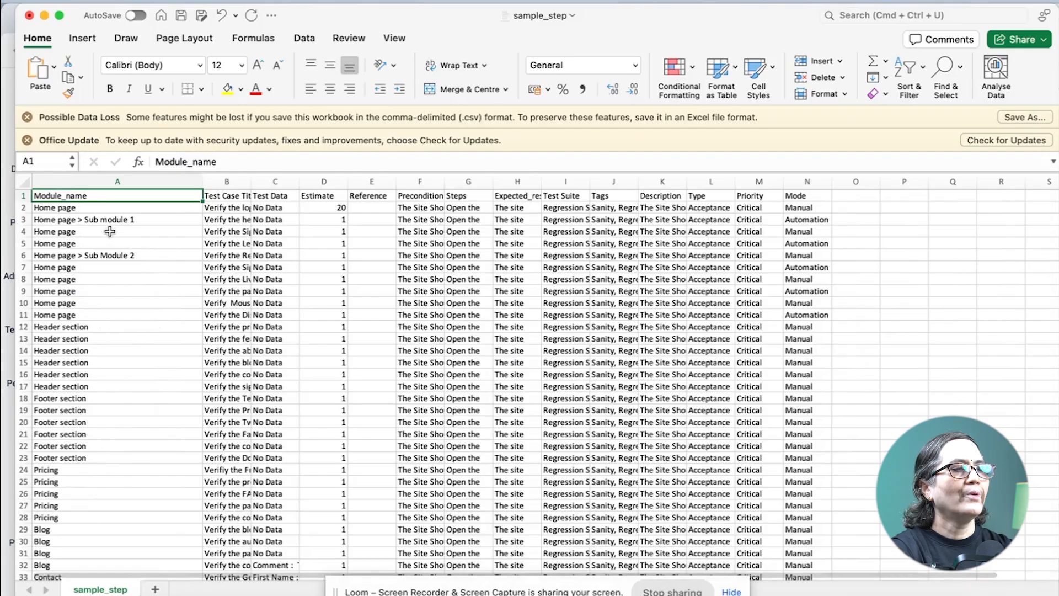
# Change cell A12 to "Header section > Sub Header", then close the workbook and save the changes.
pyautogui.click(110, 329)
pyautogui.doubleClick(109, 329)
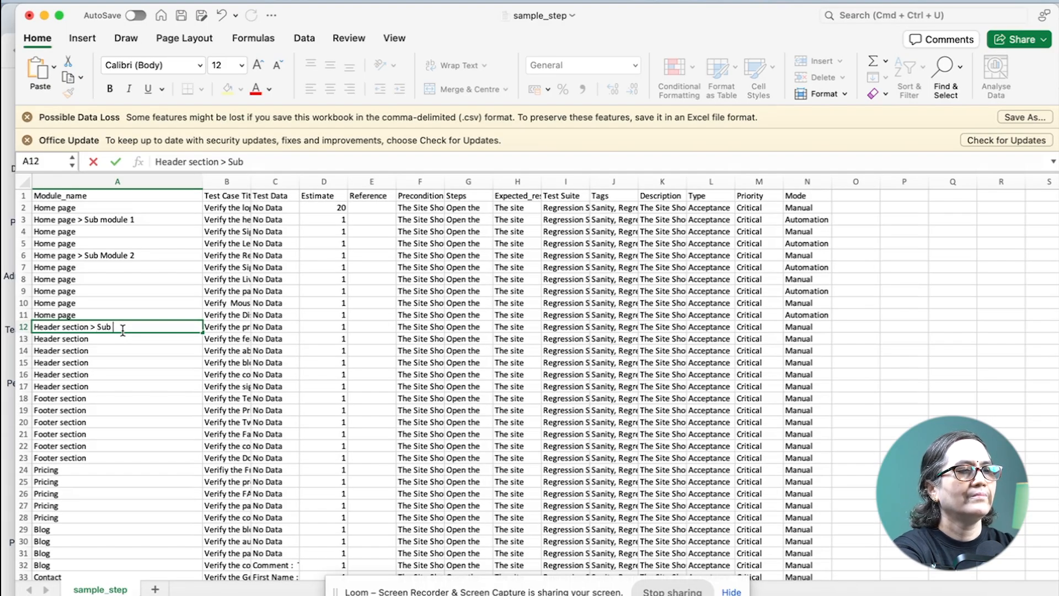
pyautogui.write('> Sub Header')
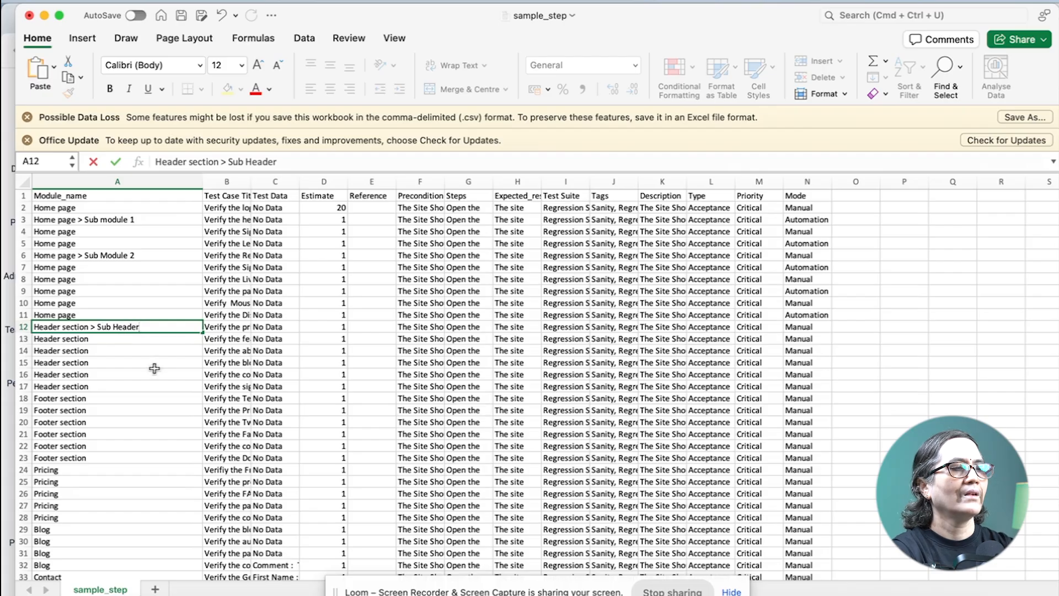
pyautogui.click(152, 369)
pyautogui.click(31, 16)
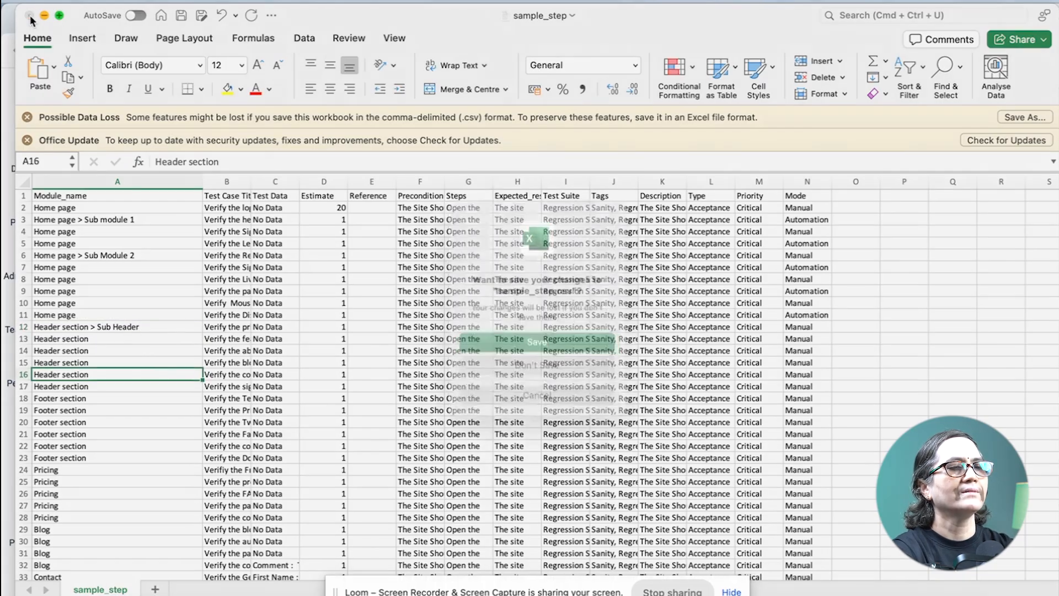
pyautogui.click(486, 345)
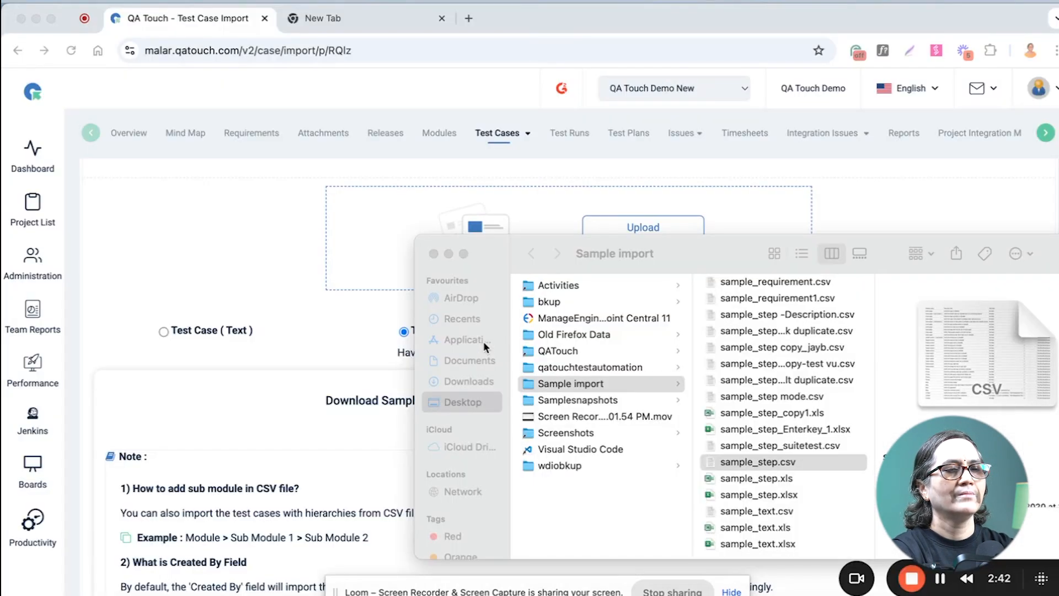
# Return to the QA Touch import page and upload sample_step.csv from the Sample import folder.
pyautogui.click(159, 473)
pyautogui.click(366, 286)
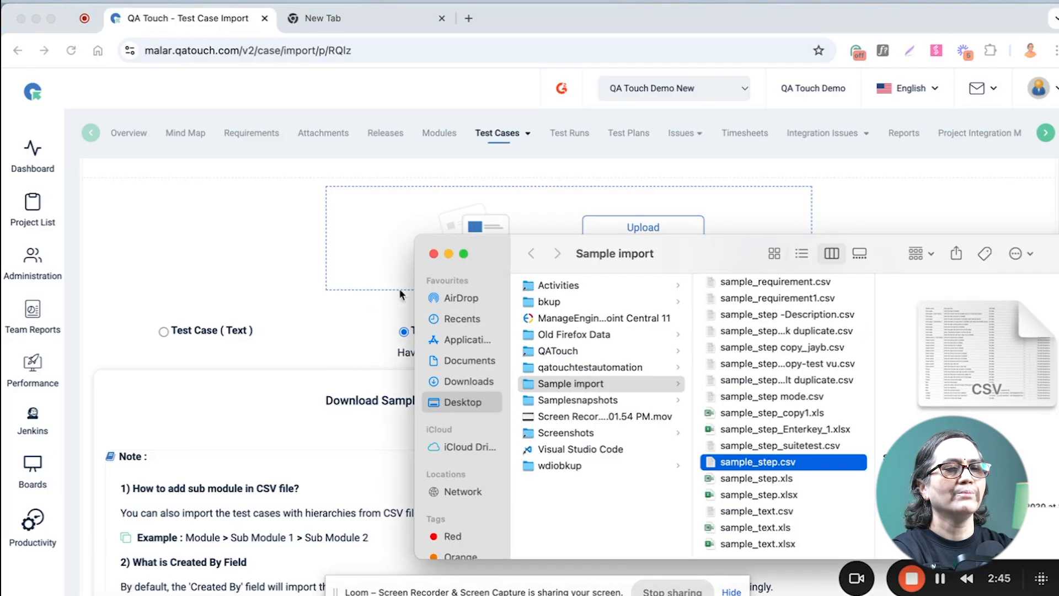
pyautogui.moveTo(702, 251); pyautogui.dragTo(452, 367)
pyautogui.click(584, 220)
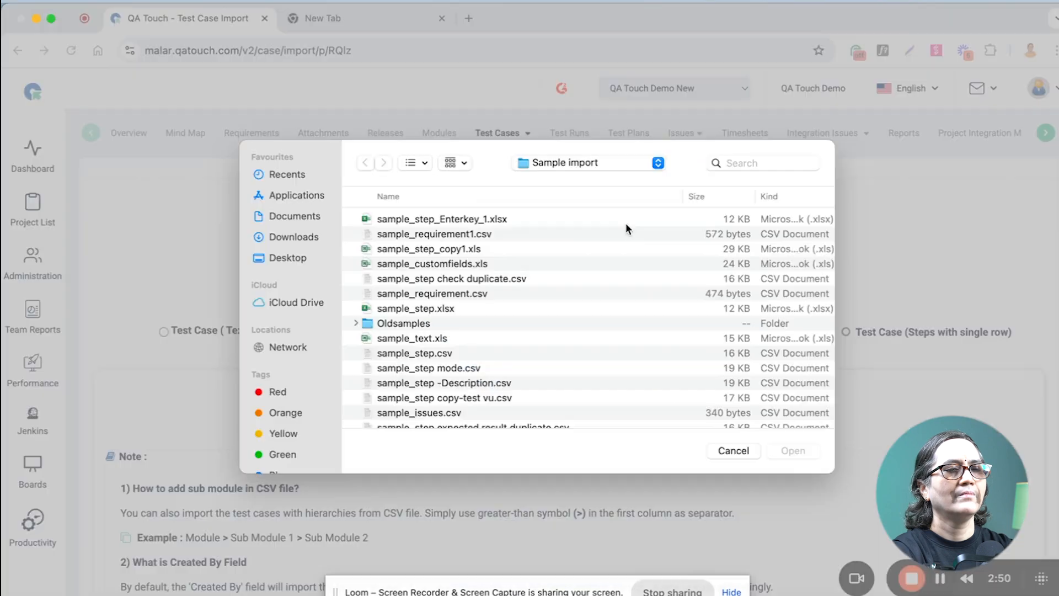
pyautogui.click(441, 355)
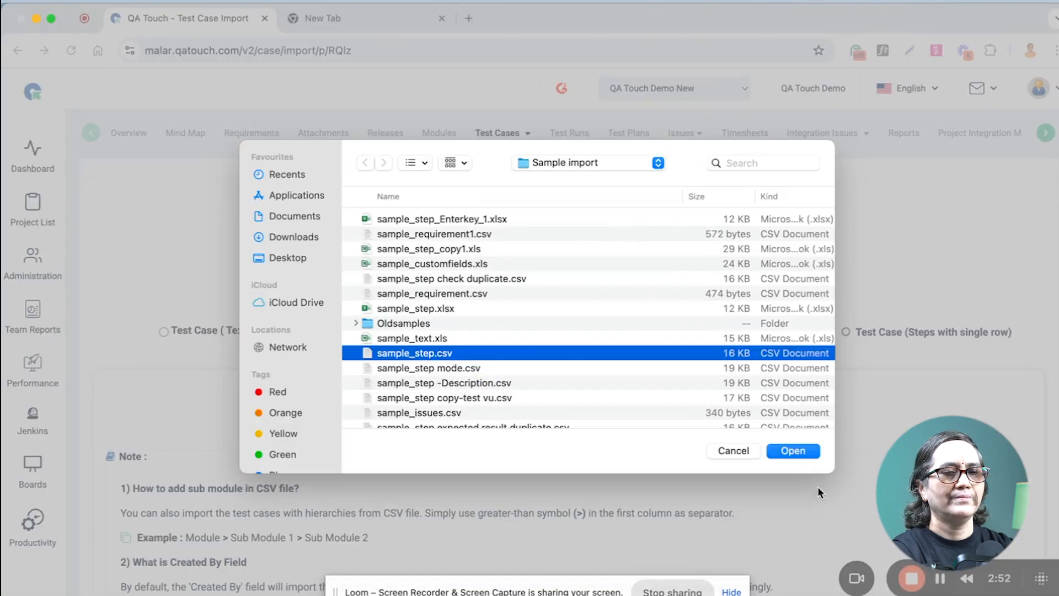
pyautogui.click(805, 451)
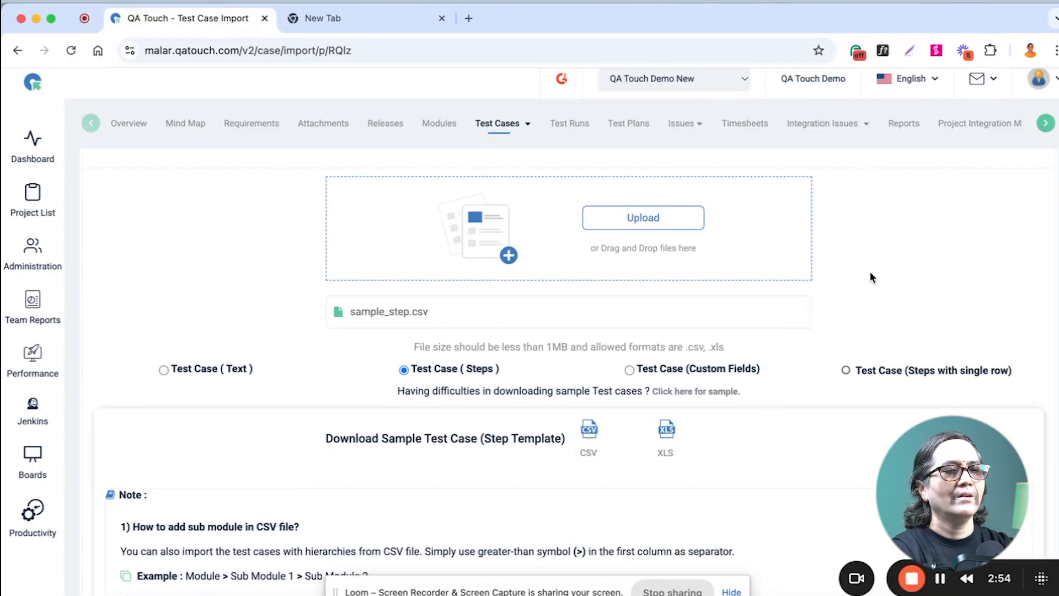
# Map the Module Name field to the Module_name column and Test Case Title to Test_Case_Title.
pyautogui.scroll(-15, 869, 270)
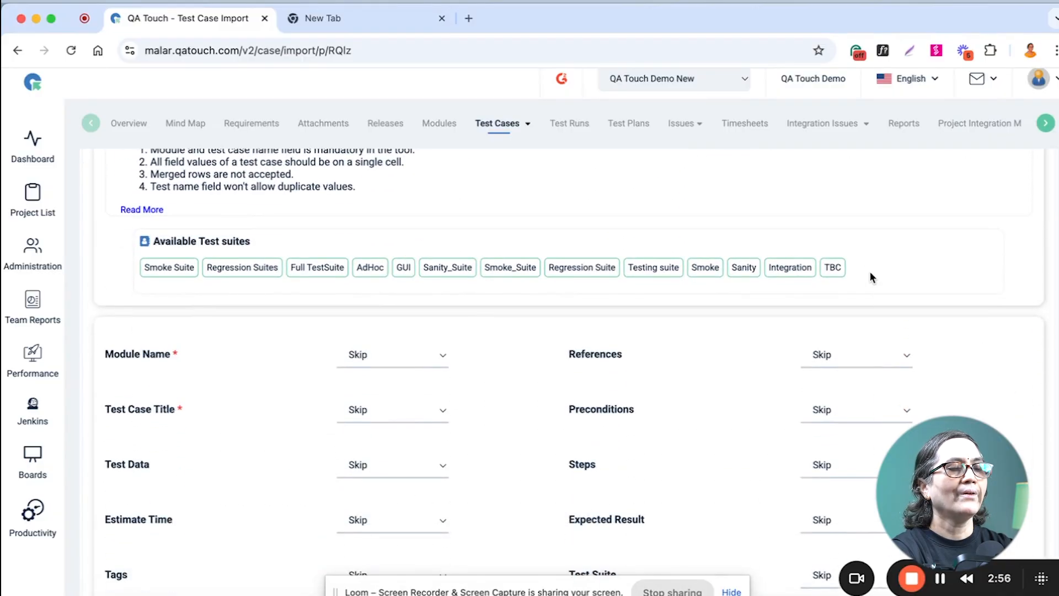
pyautogui.scroll(-3, 872, 271)
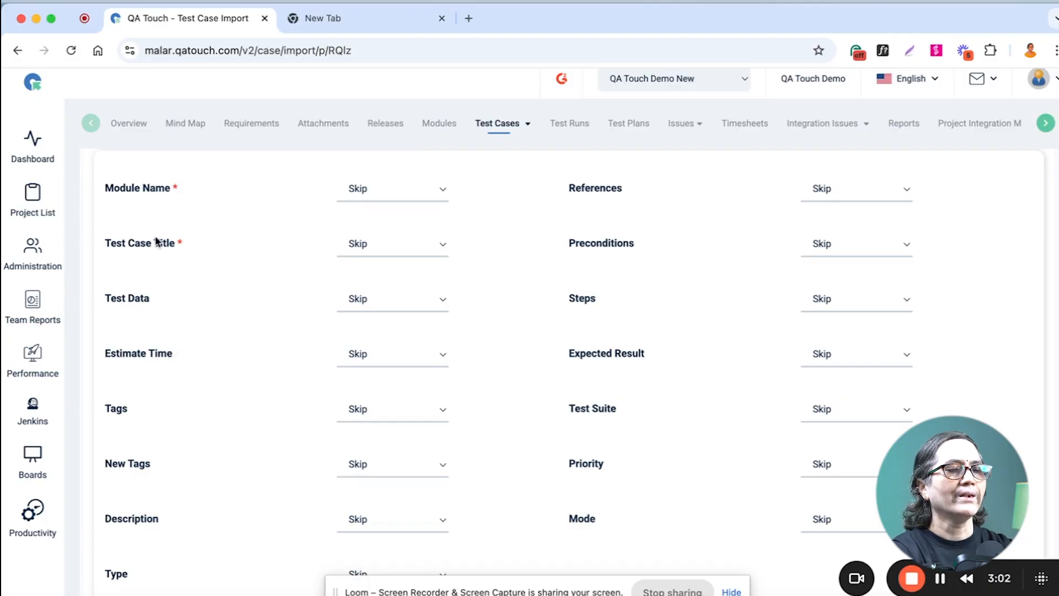
pyautogui.click(402, 190)
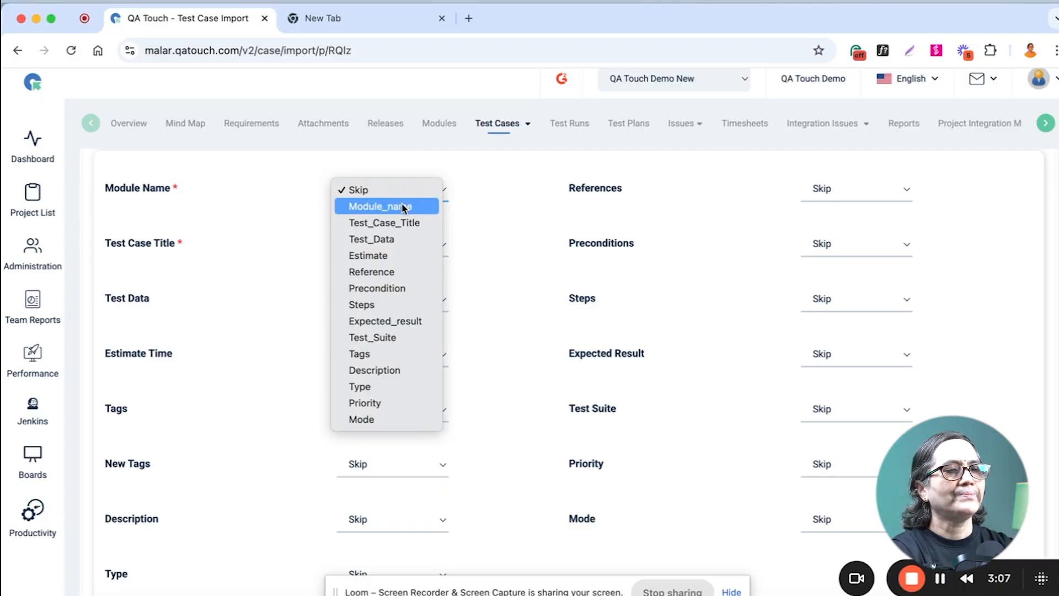
pyautogui.click(404, 207)
pyautogui.click(403, 251)
pyautogui.click(407, 278)
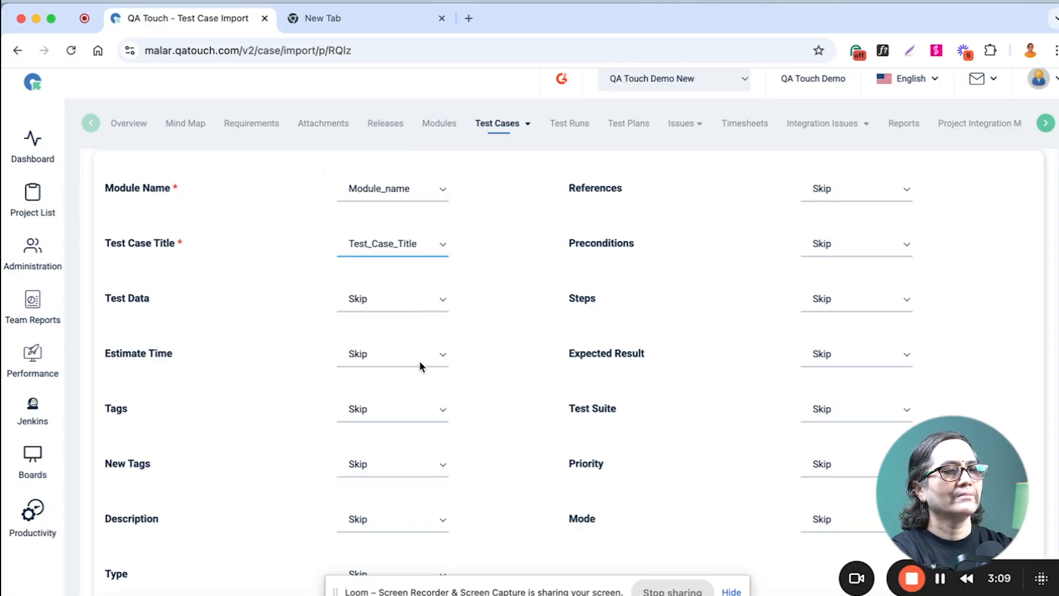
# Map the Tags field to the Tags column and the Description field to the Description column.
pyautogui.scroll(-3, 418, 362)
pyautogui.click(399, 316)
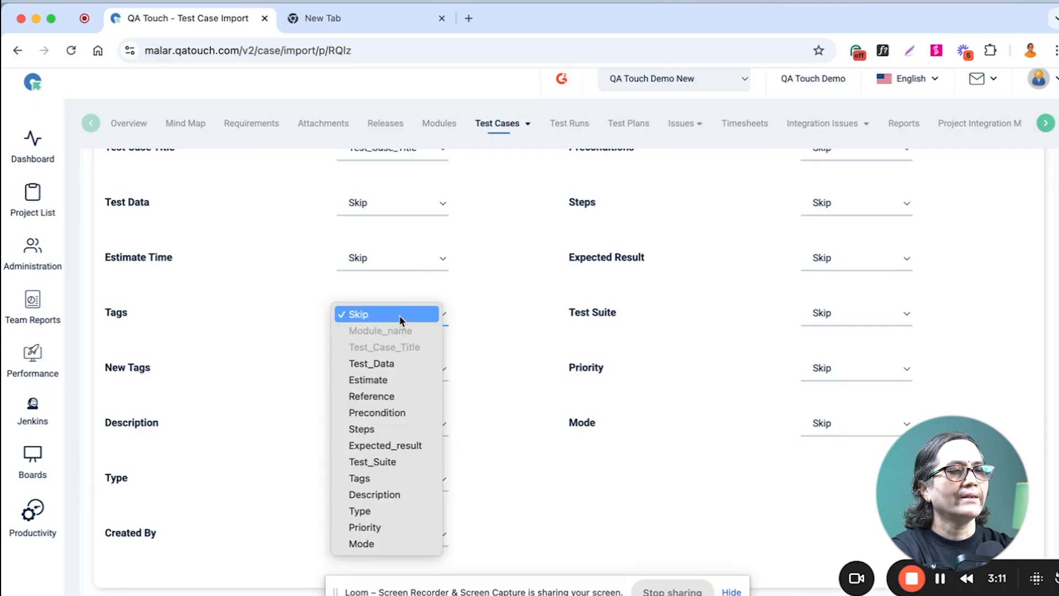
pyautogui.click(392, 479)
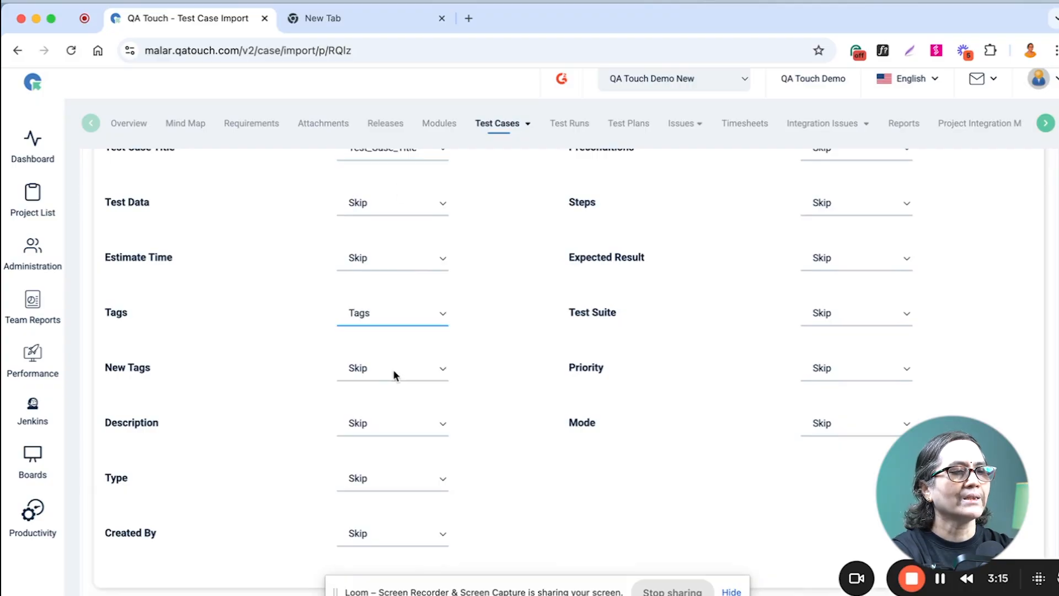
pyautogui.click(405, 431)
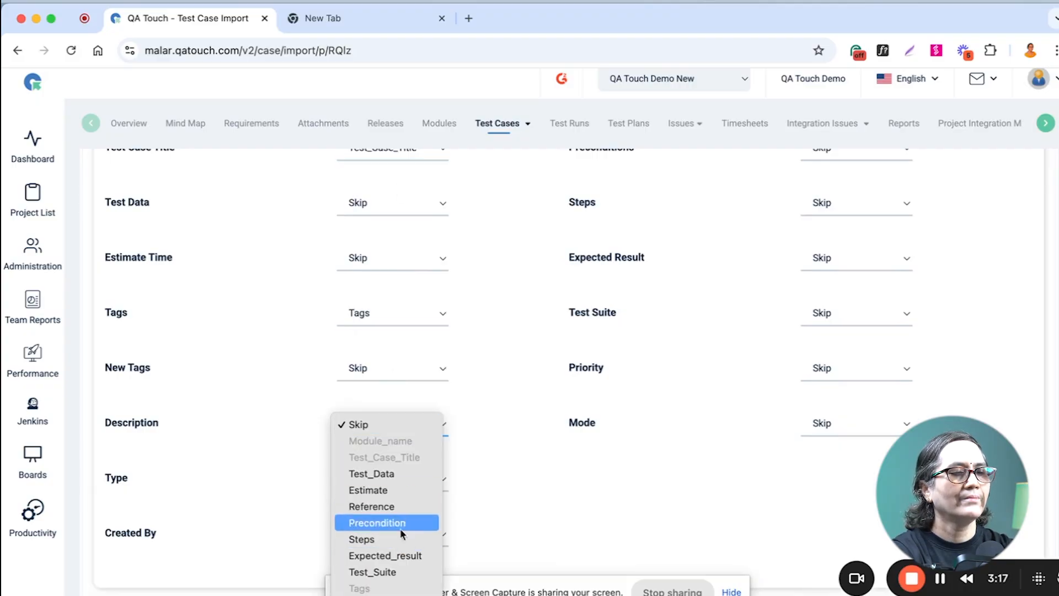
pyautogui.click(386, 550)
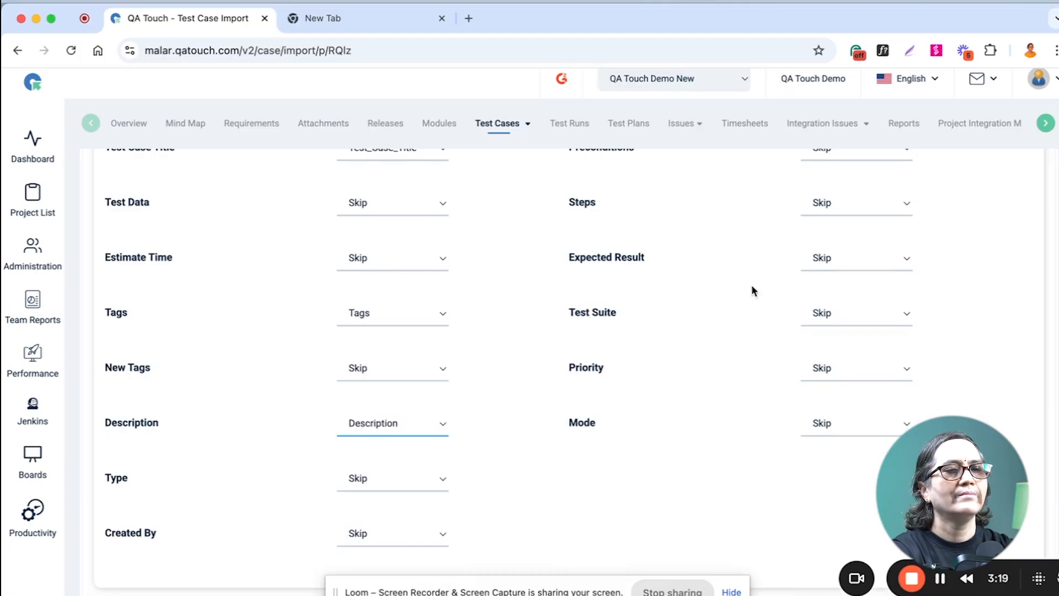
# Map the Steps field to the Steps column and the Expected Result field to Expected_result.
pyautogui.scroll(1, 789, 294)
pyautogui.click(863, 244)
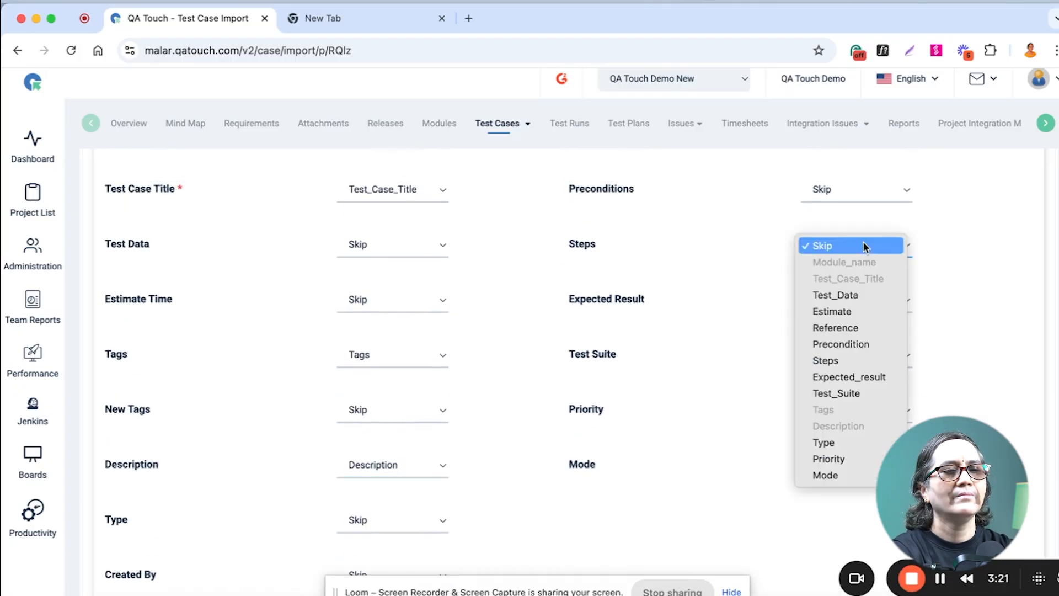
pyautogui.click(841, 358)
pyautogui.click(849, 303)
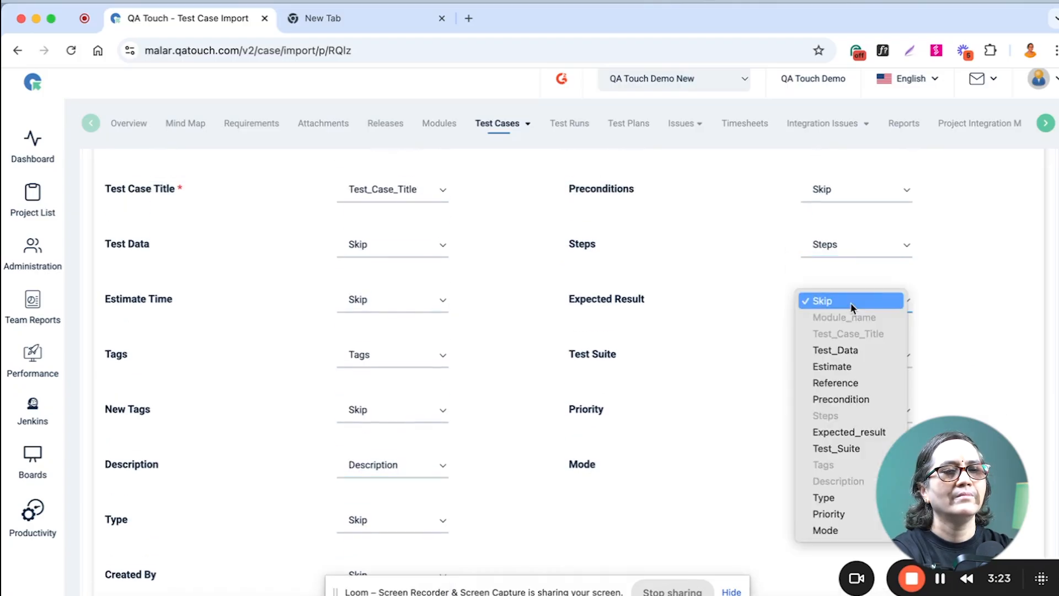
pyautogui.click(851, 425)
# Map the Mode field to the Mode column and run the test case import.
pyautogui.scroll(-3, 724, 342)
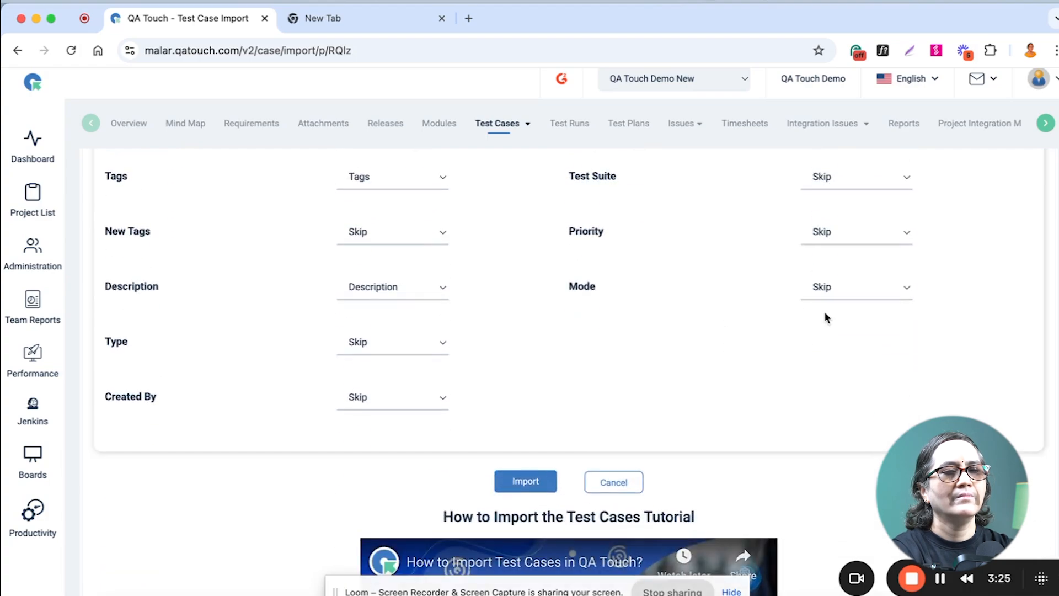
pyautogui.click(827, 289)
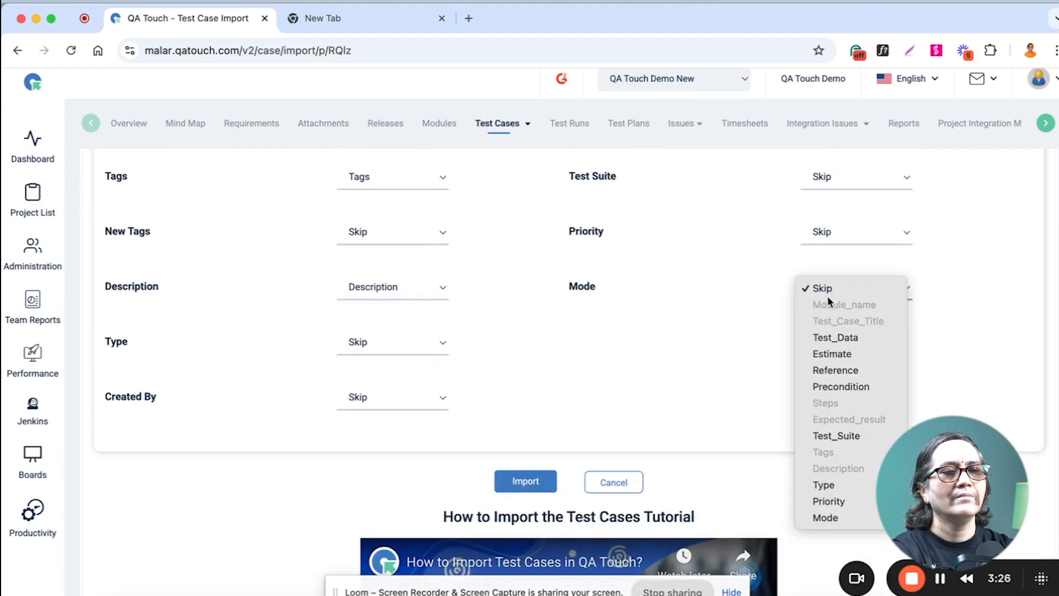
pyautogui.click(822, 516)
pyautogui.click(511, 475)
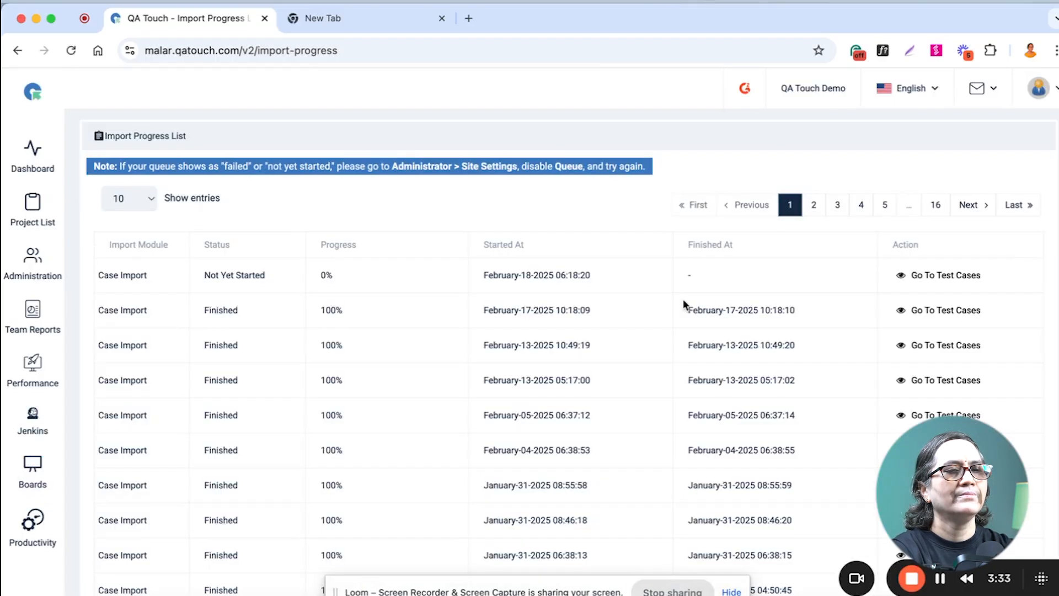
# Go to the imported test cases and start a new step-based test case in the Home Page module.
pyautogui.click(944, 276)
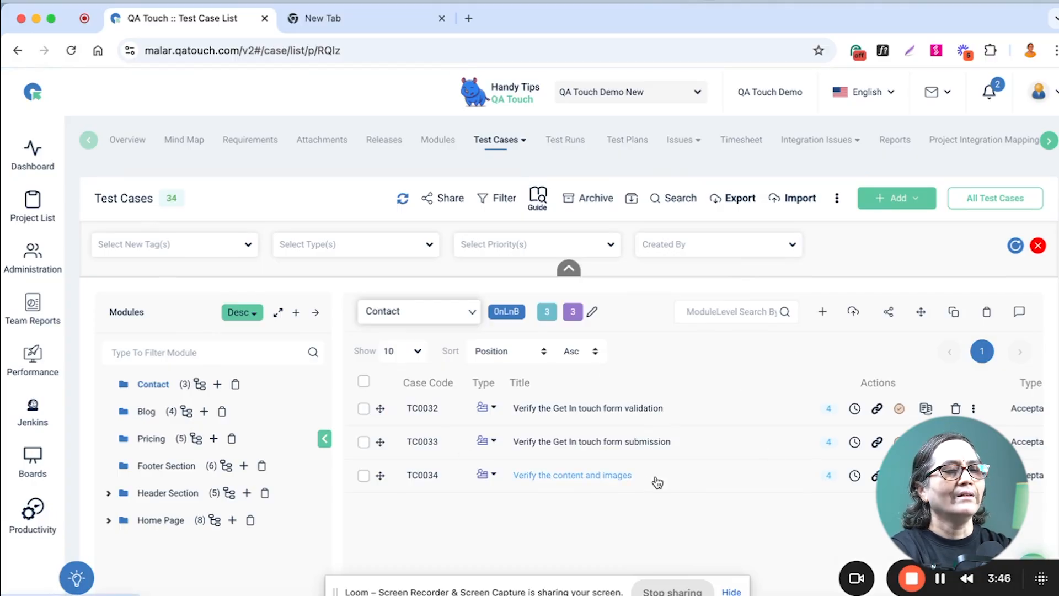
pyautogui.click(915, 201)
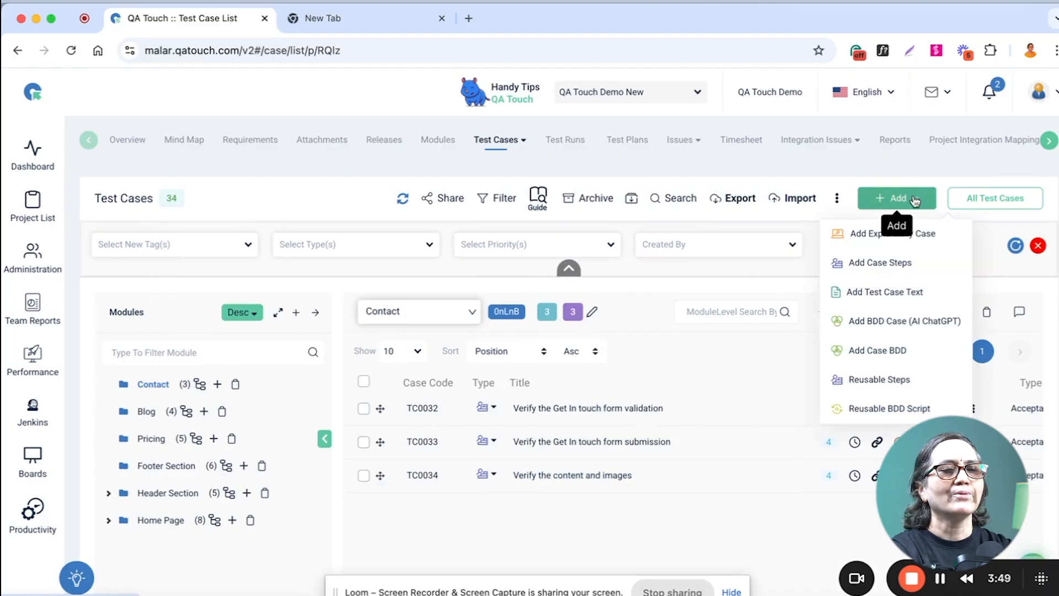
pyautogui.click(864, 268)
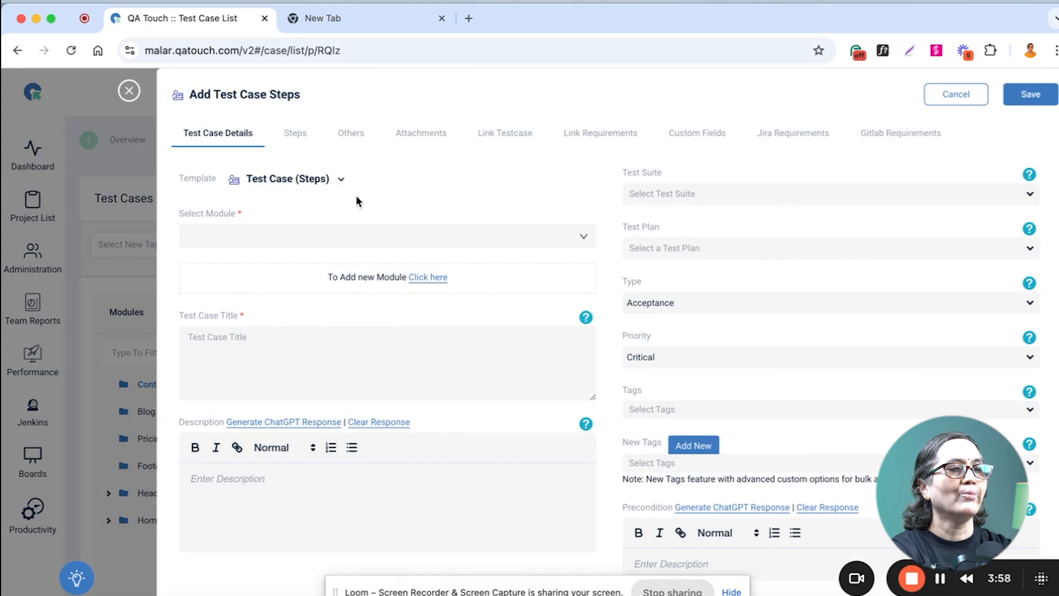
pyautogui.click(256, 241)
pyautogui.click(235, 294)
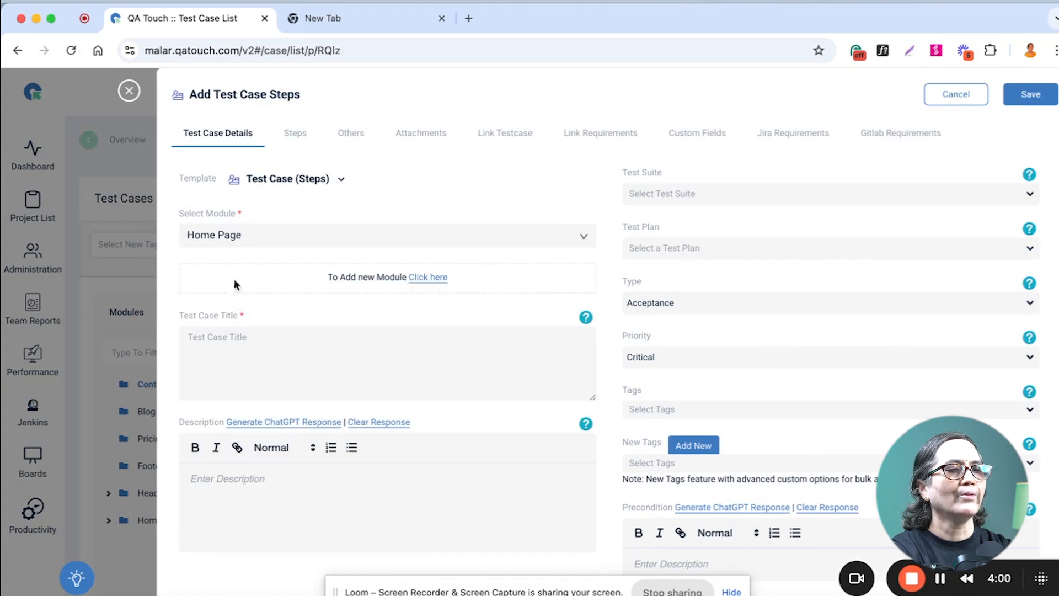
# Title the test case "Verify the login in the application" and generate its description with ChatGPT.
pyautogui.click(227, 335)
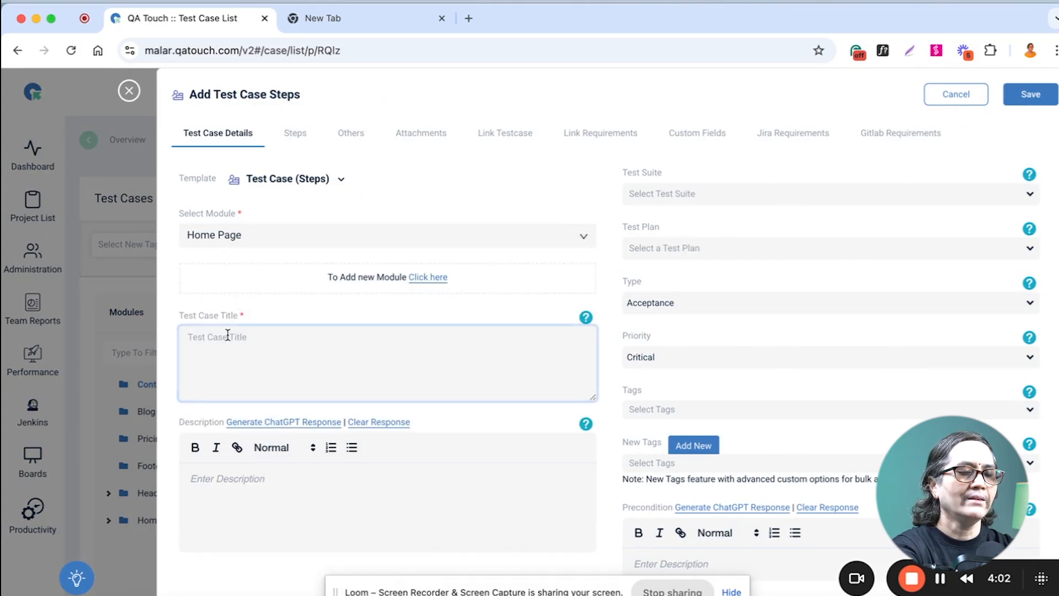
pyautogui.write('Ver')
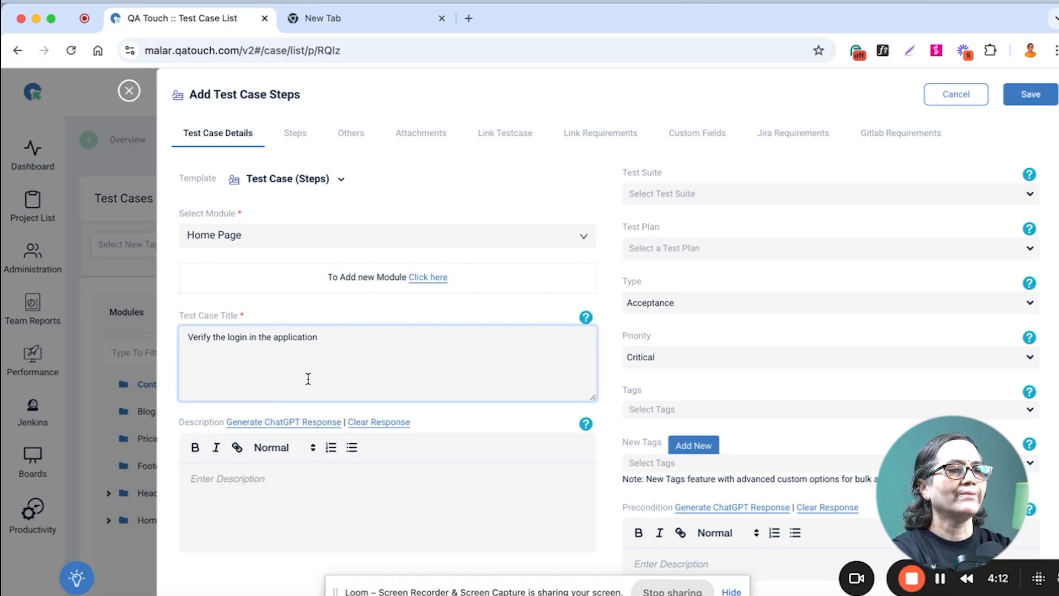
pyautogui.click(295, 426)
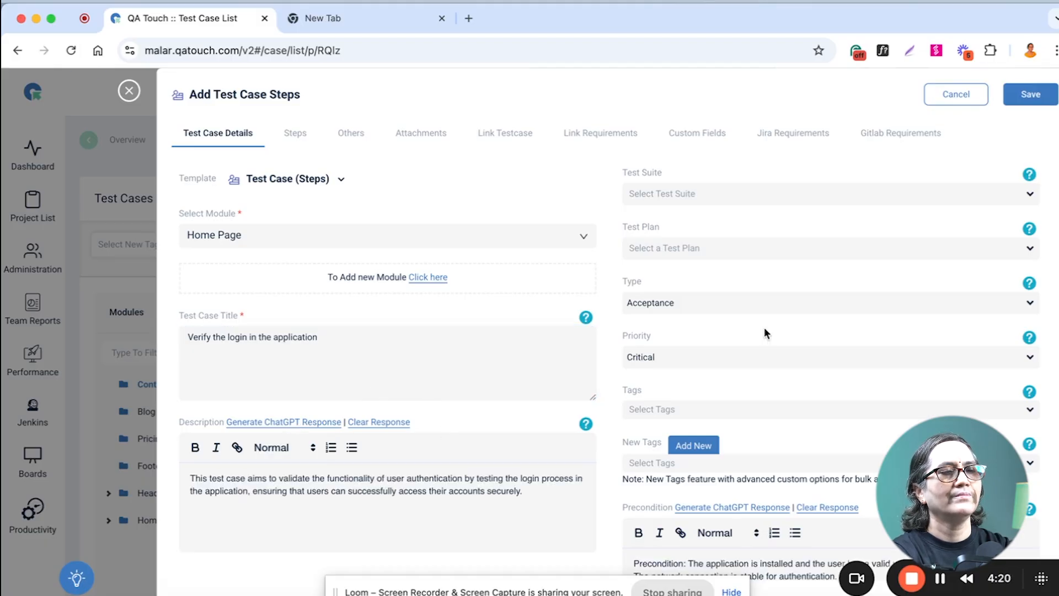
# Generate the test case's steps with ChatGPT, remove the empty first step, and save the case.
pyautogui.click(293, 134)
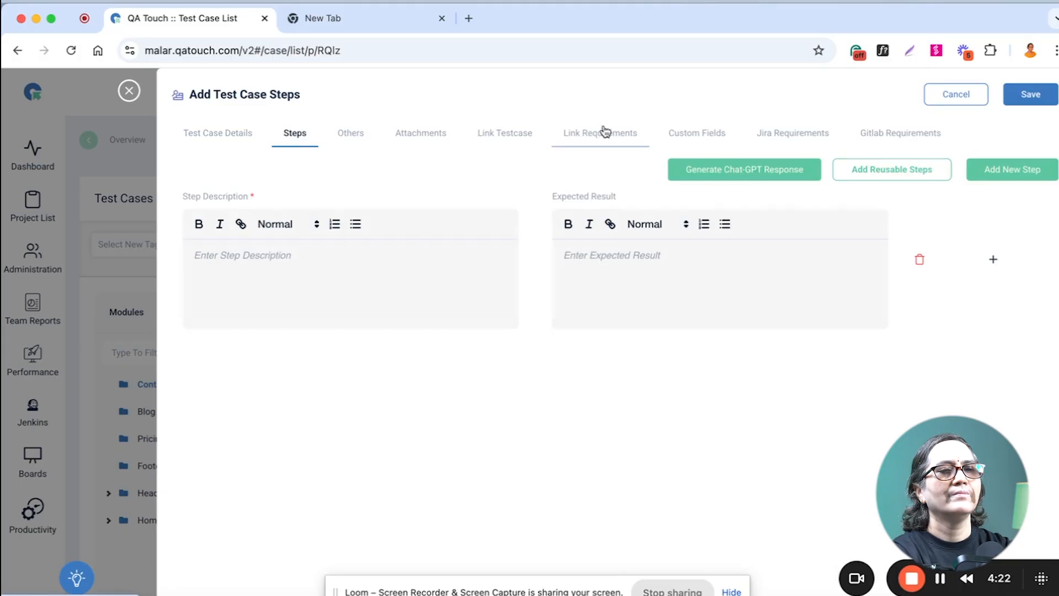
pyautogui.click(751, 172)
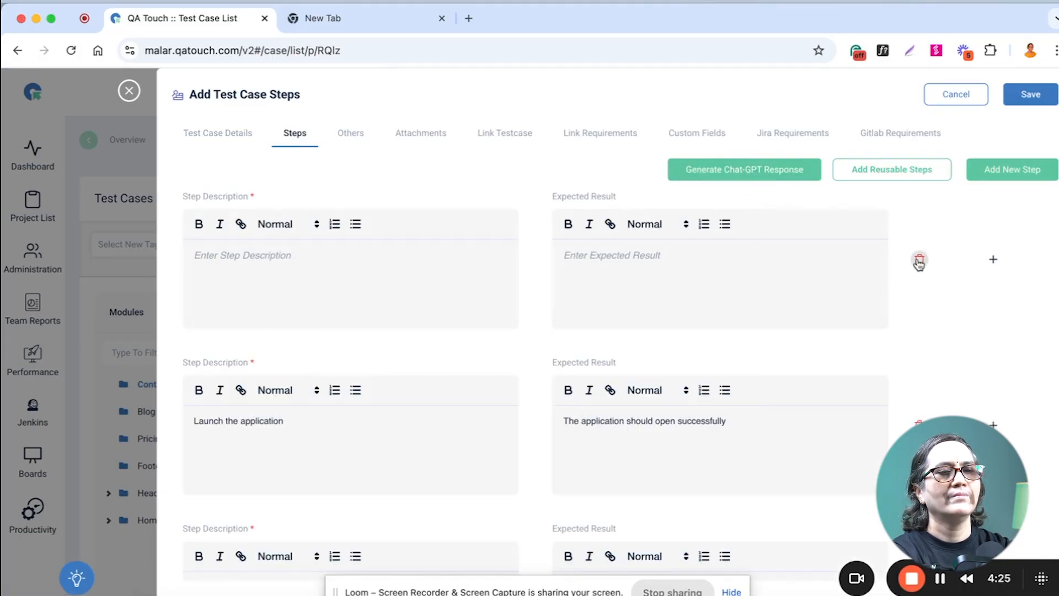
pyautogui.click(918, 260)
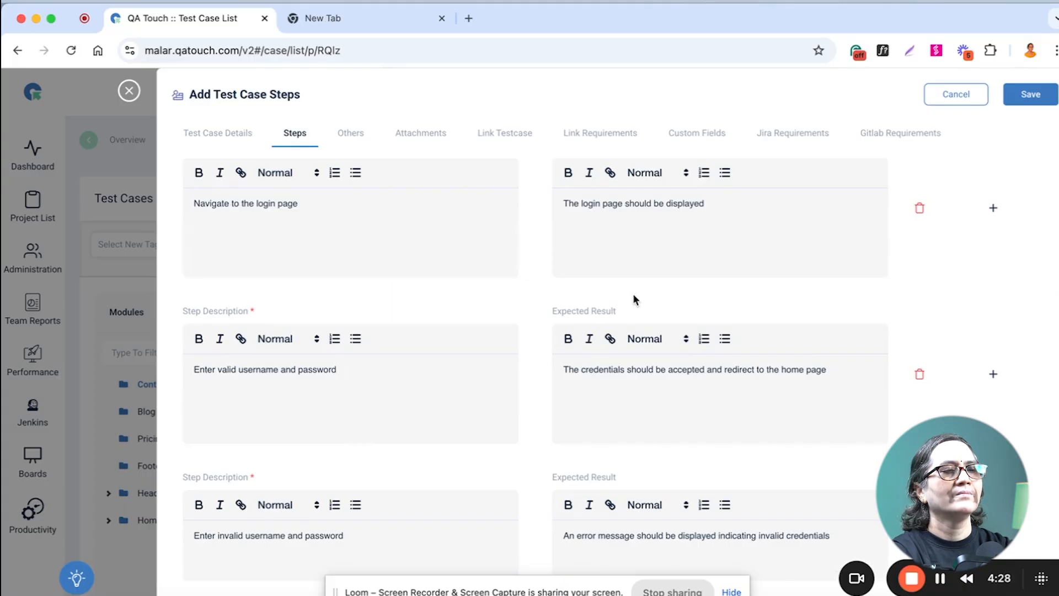
pyautogui.scroll(4, 633, 298)
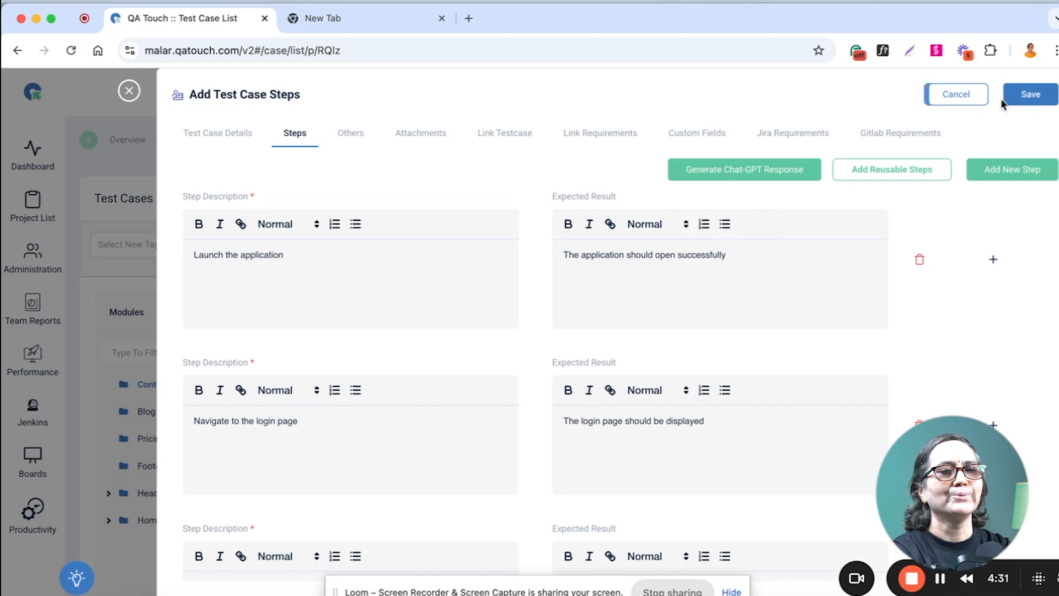
pyautogui.click(1030, 97)
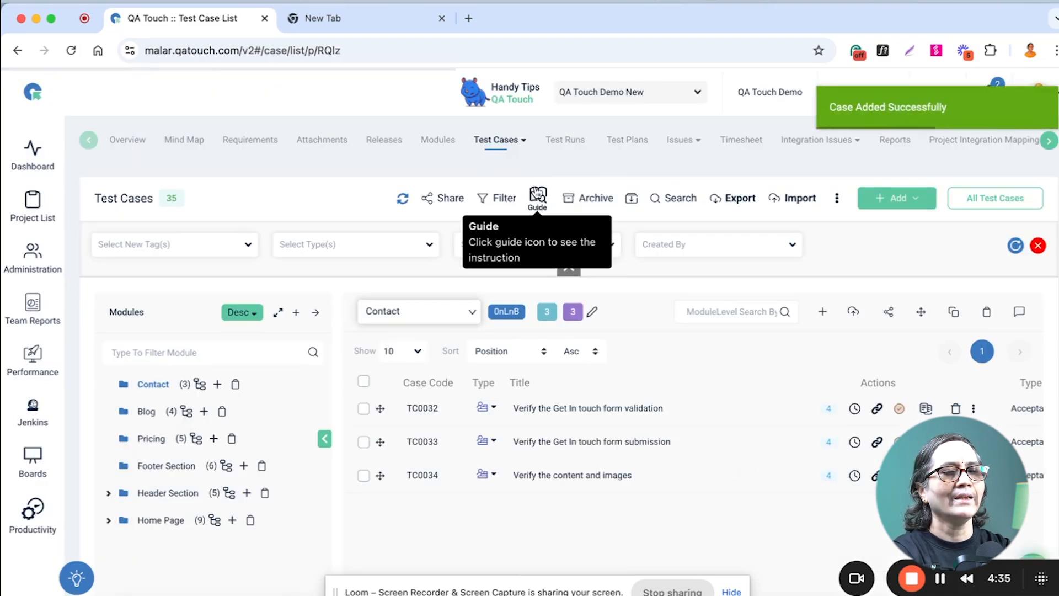
# Start an AI ChatGPT BDD test case in the Header Section module, titled "Check the bank account balance".
pyautogui.click(913, 200)
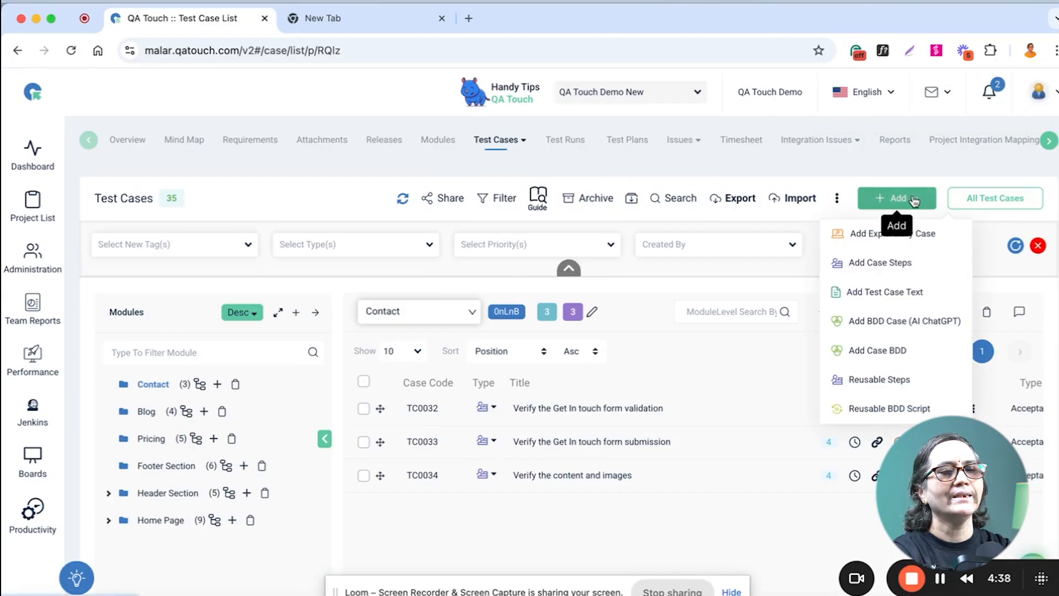
pyautogui.click(881, 322)
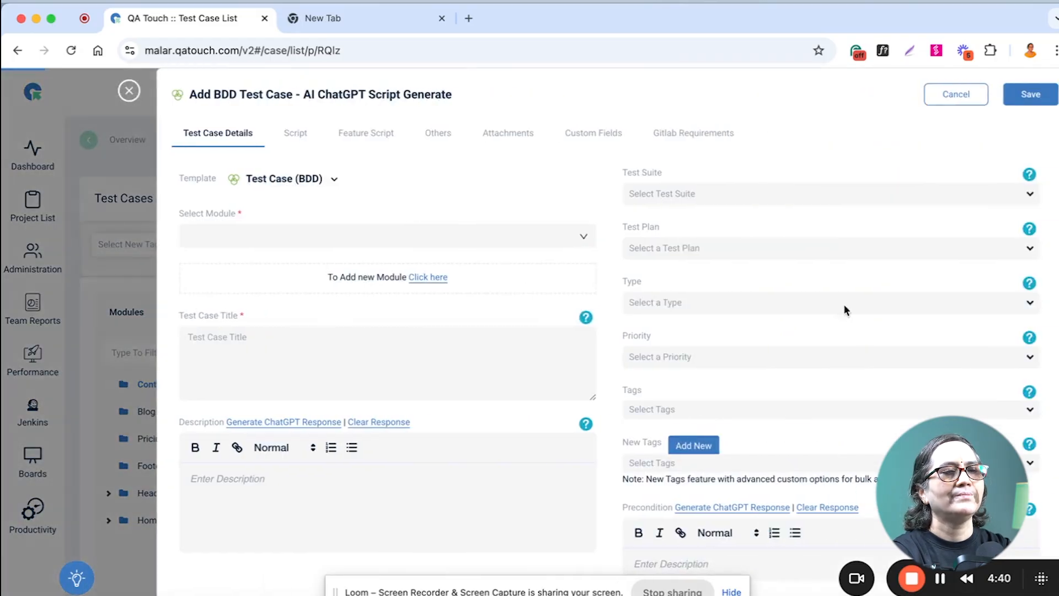
pyautogui.click(355, 238)
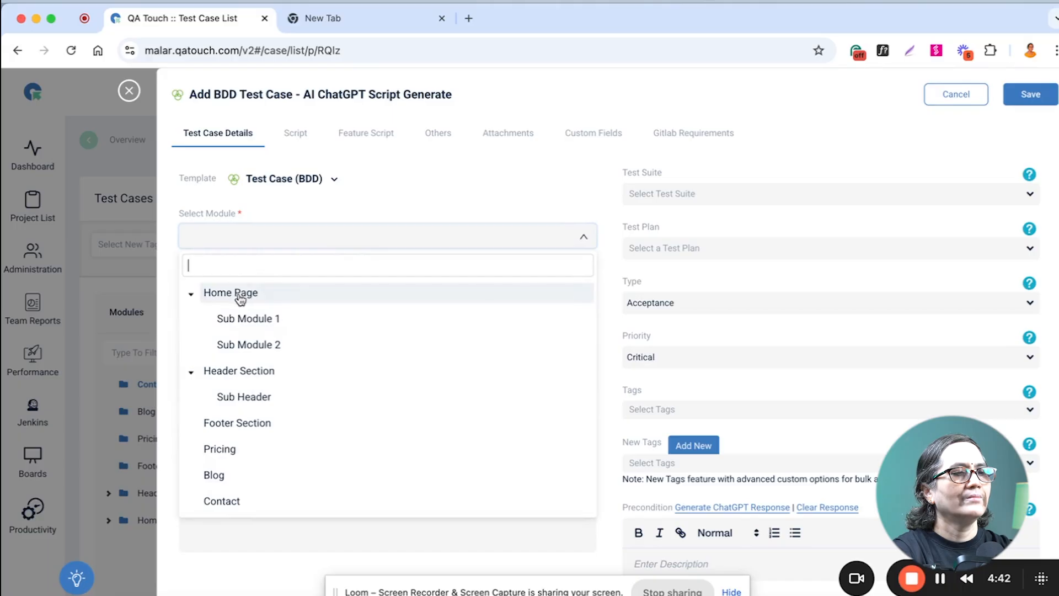
pyautogui.click(247, 373)
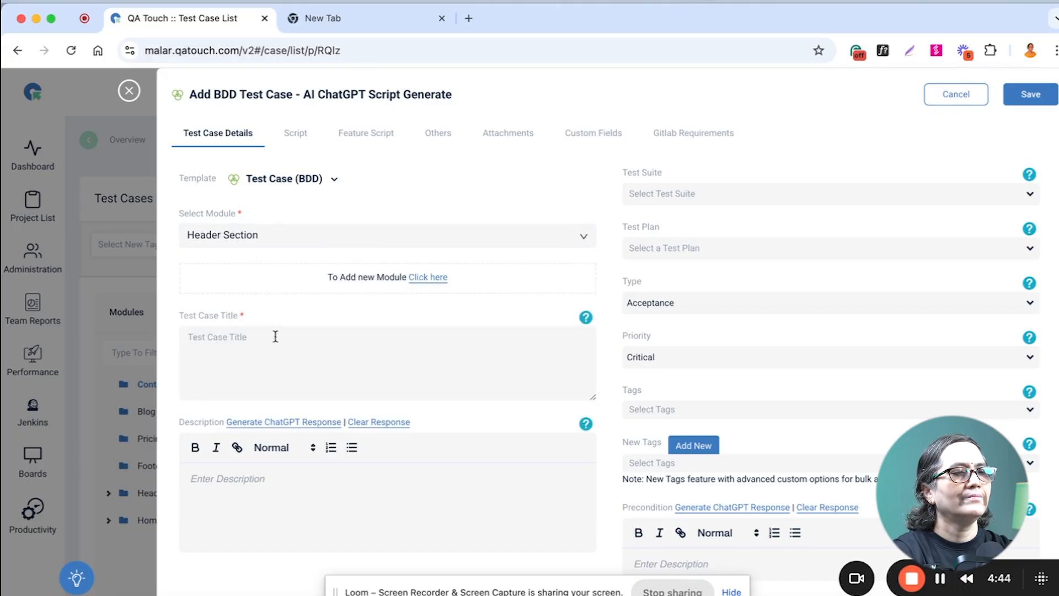
pyautogui.click(264, 352)
pyautogui.write('C')
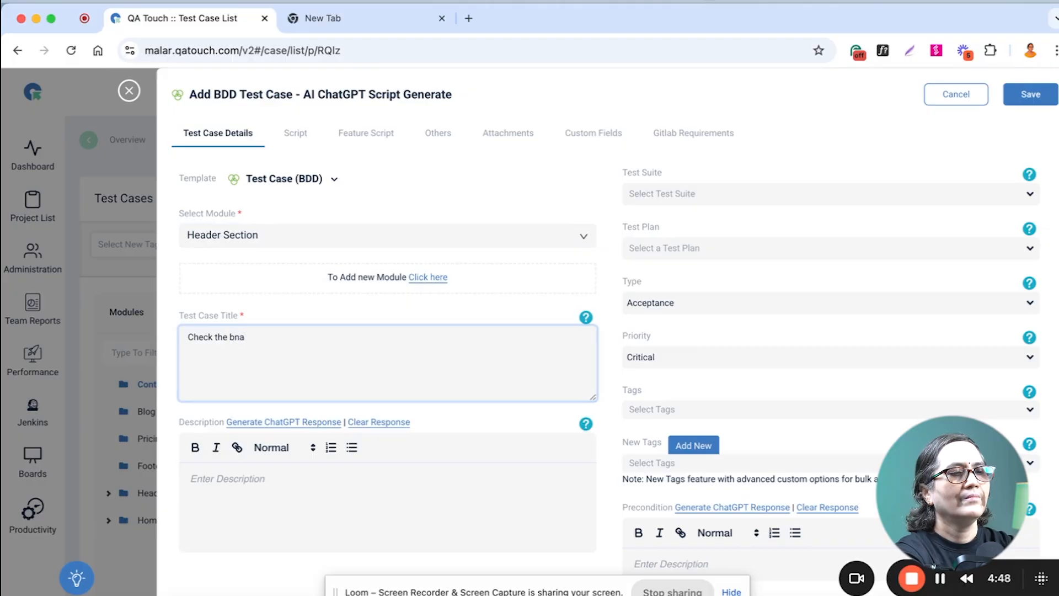
pyautogui.write('heck the bank account balance')
# Generate the BDD case's feature script with ChatGPT and save the test case.
pyautogui.click(377, 135)
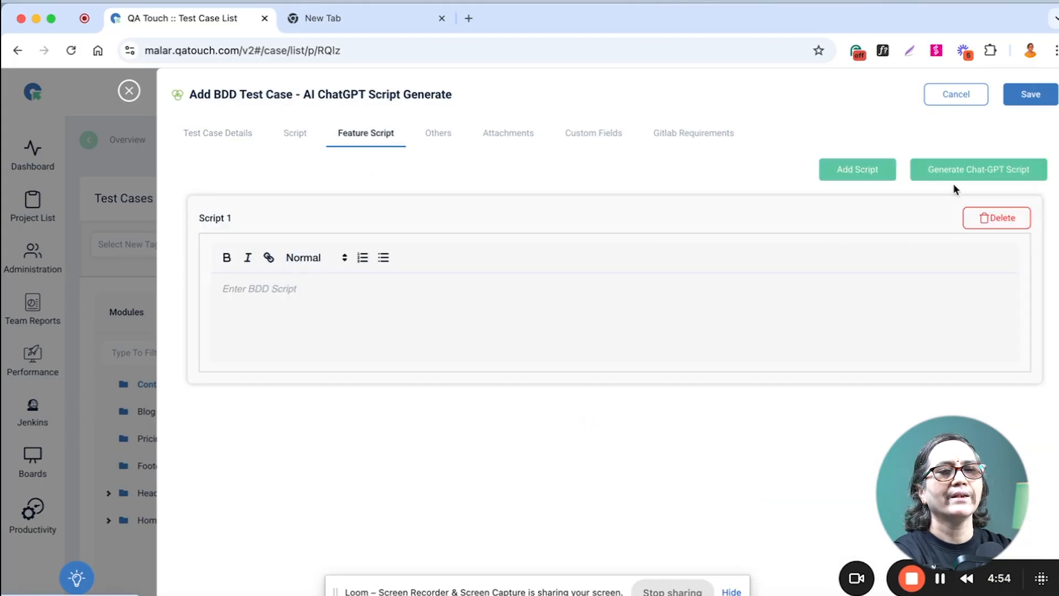
pyautogui.click(974, 171)
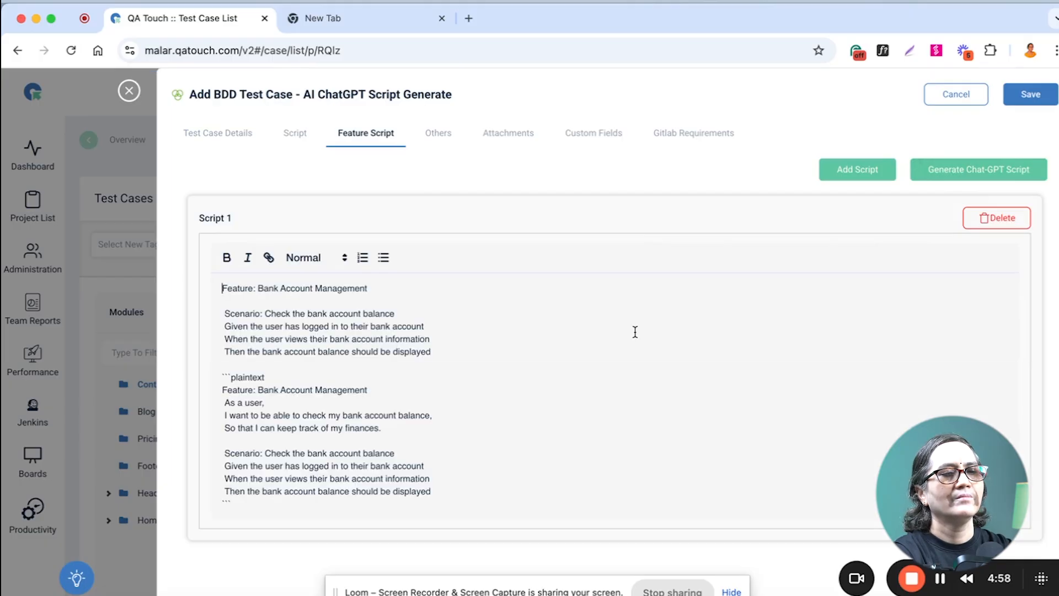
pyautogui.click(1029, 94)
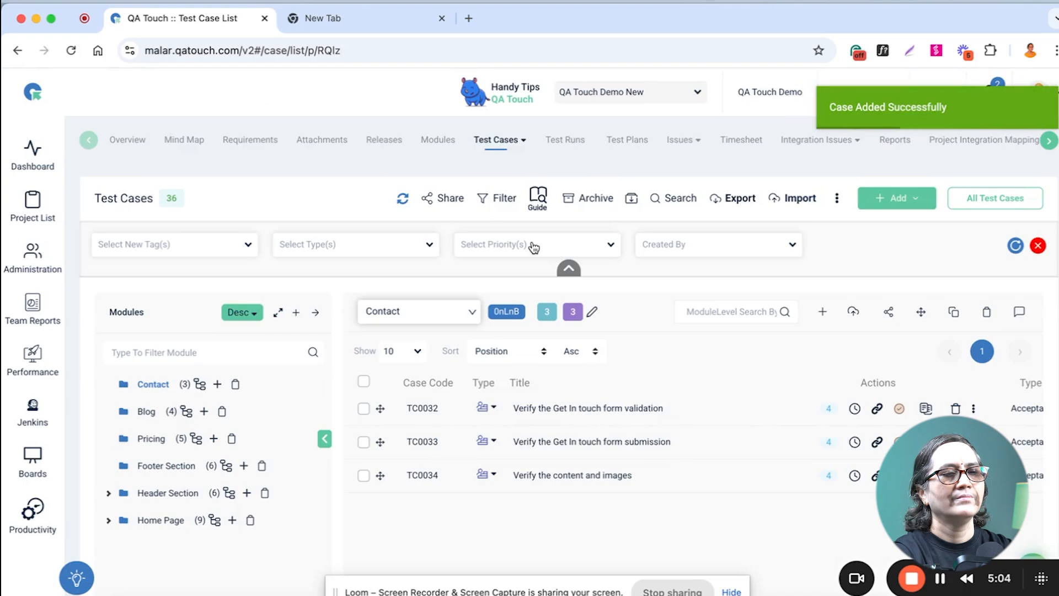
# View the Data Migration import options, then return to the project's test case list.
pyautogui.click(806, 201)
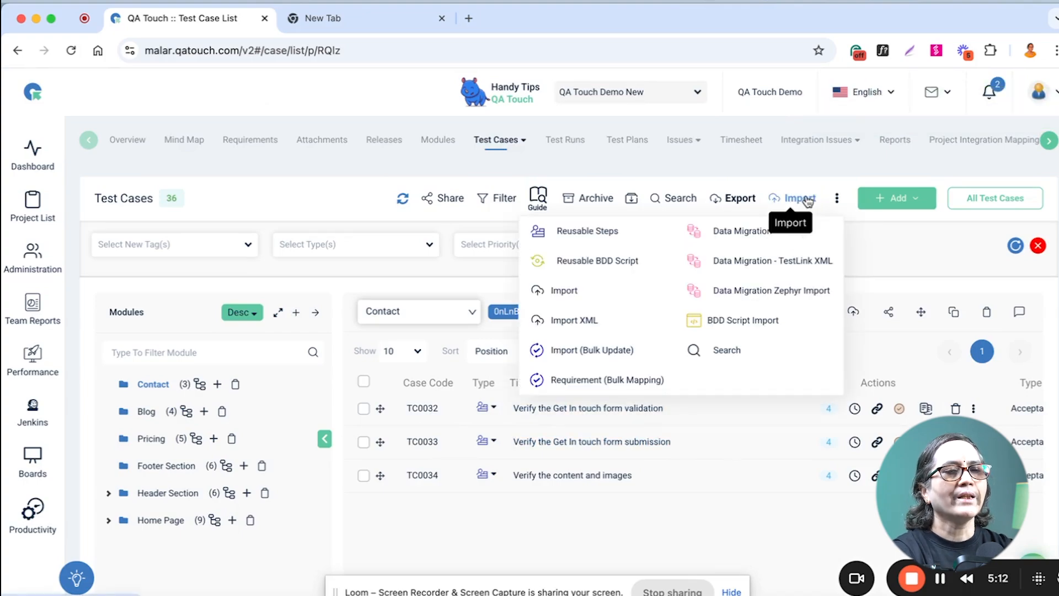
pyautogui.click(734, 233)
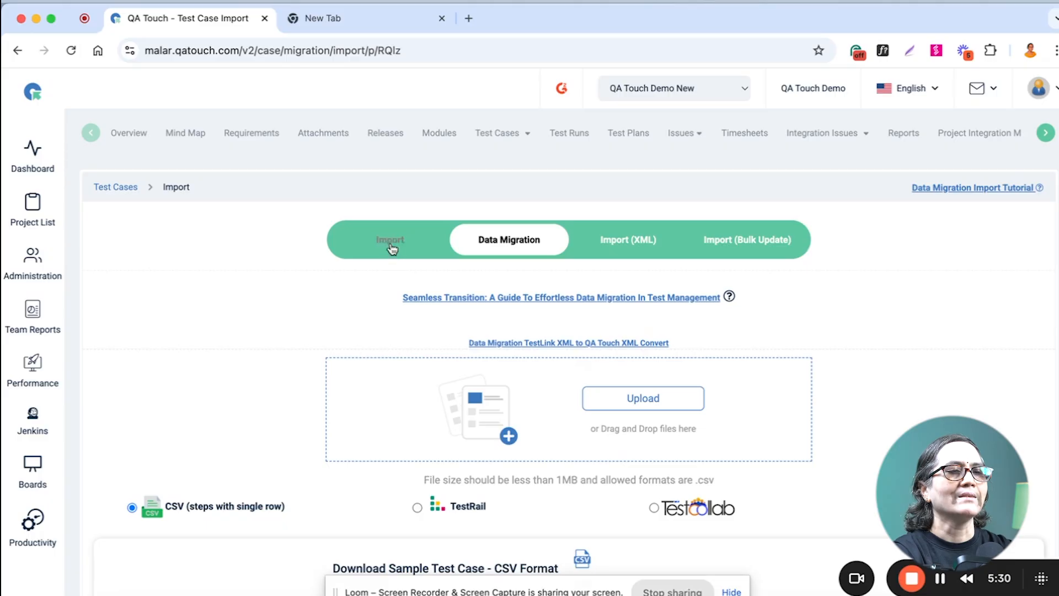
pyautogui.click(501, 134)
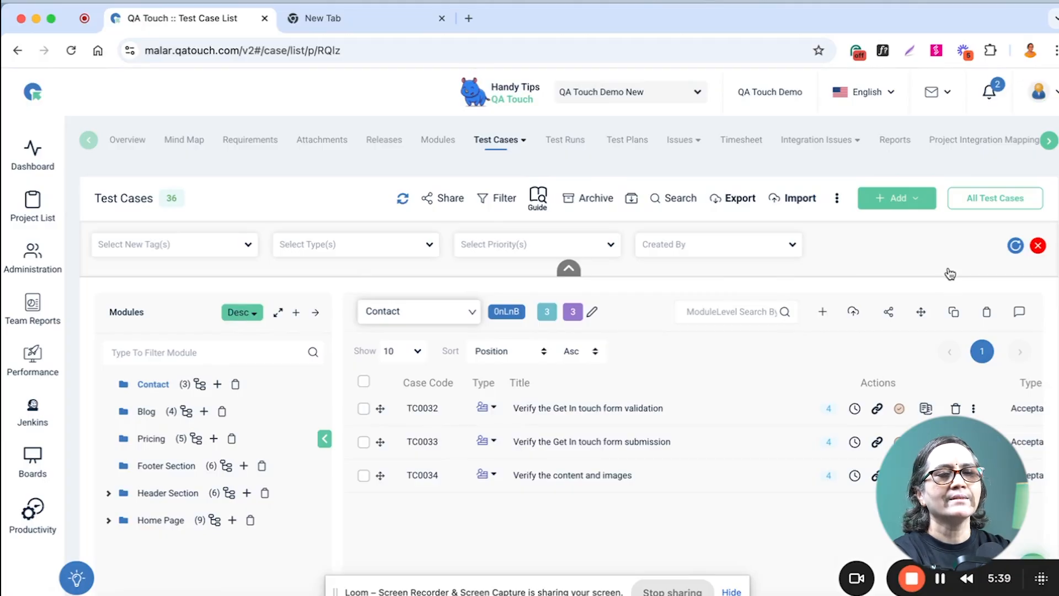
# View the form for copying test cases and the clone form of "Verify the content and images", closing both without saving.
pyautogui.click(953, 312)
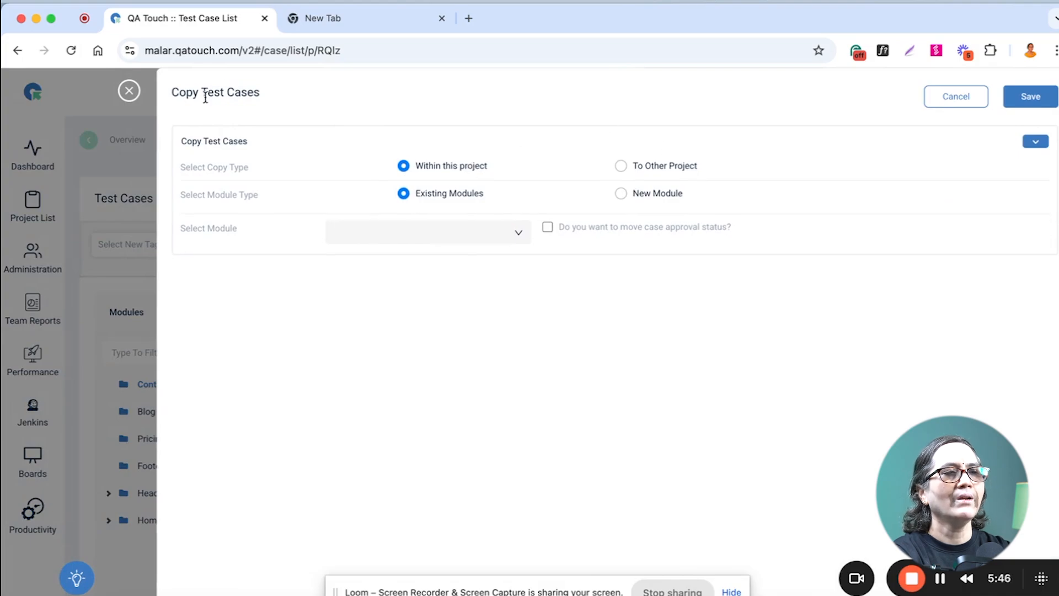
pyautogui.click(129, 92)
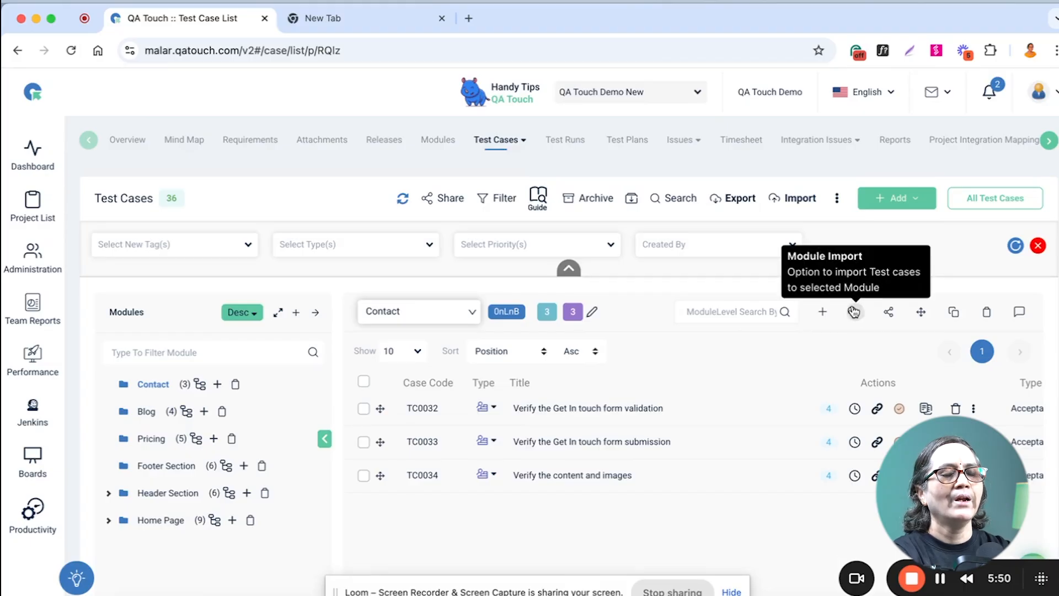
pyautogui.scroll(-1, 594, 417)
pyautogui.scroll(-1, 594, 418)
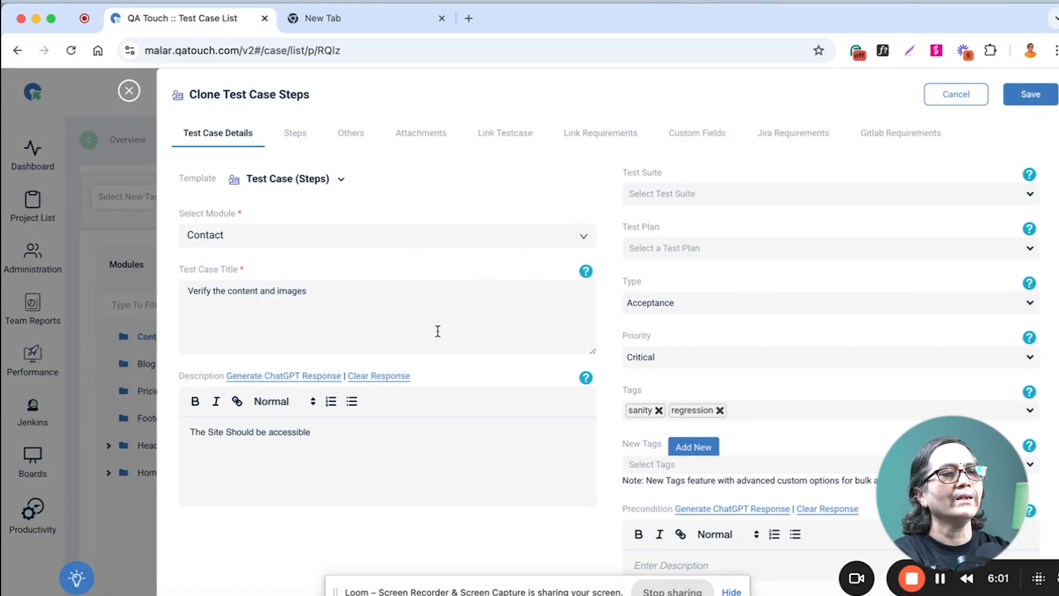
pyautogui.click(131, 94)
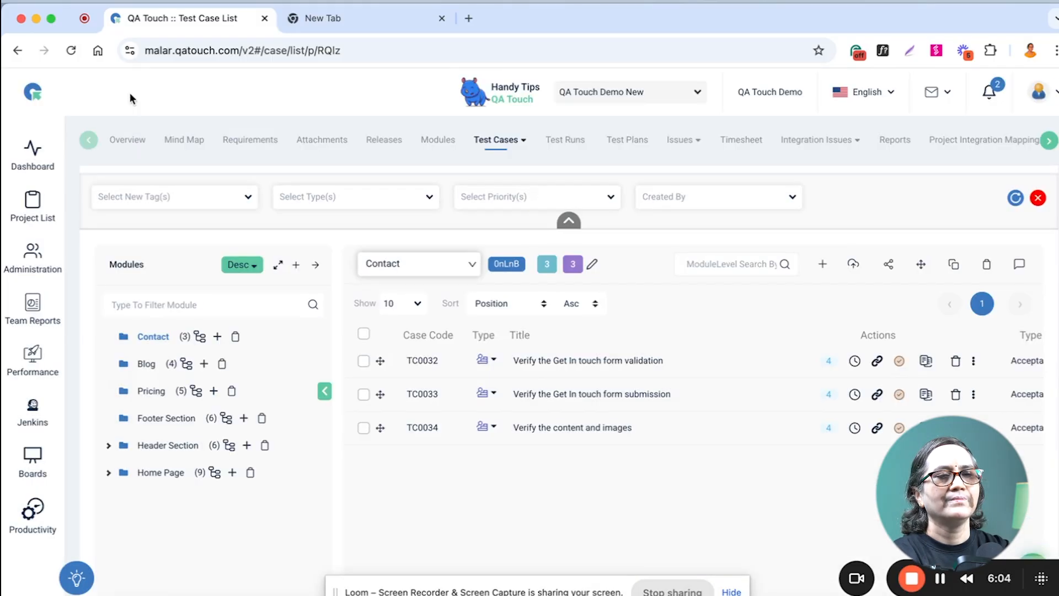
# Archive the "Verify the content and images" test case in the Contact module instead of deleting it.
pyautogui.click(887, 267)
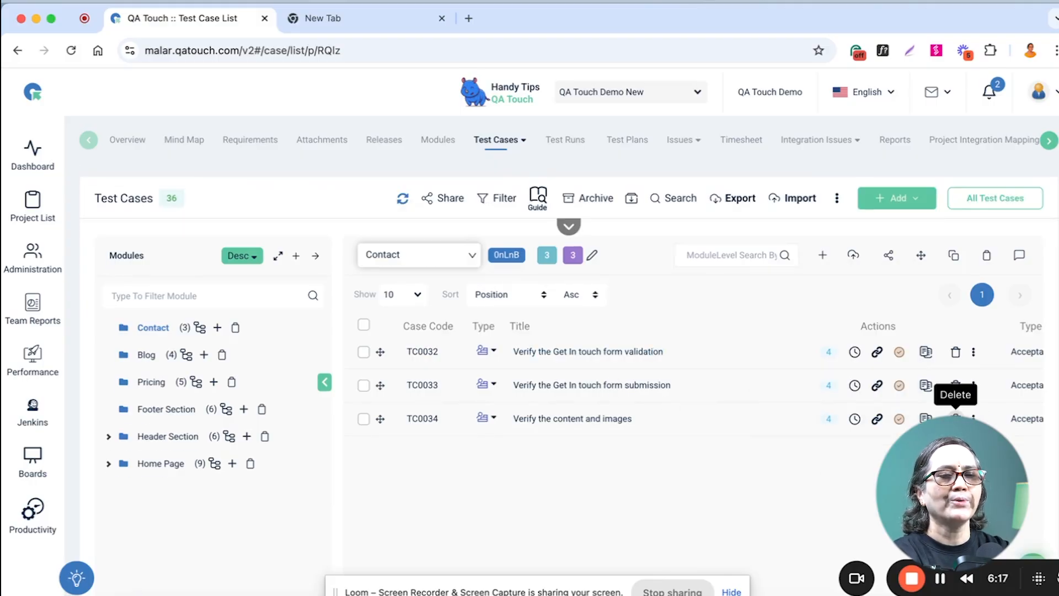
pyautogui.click(955, 418)
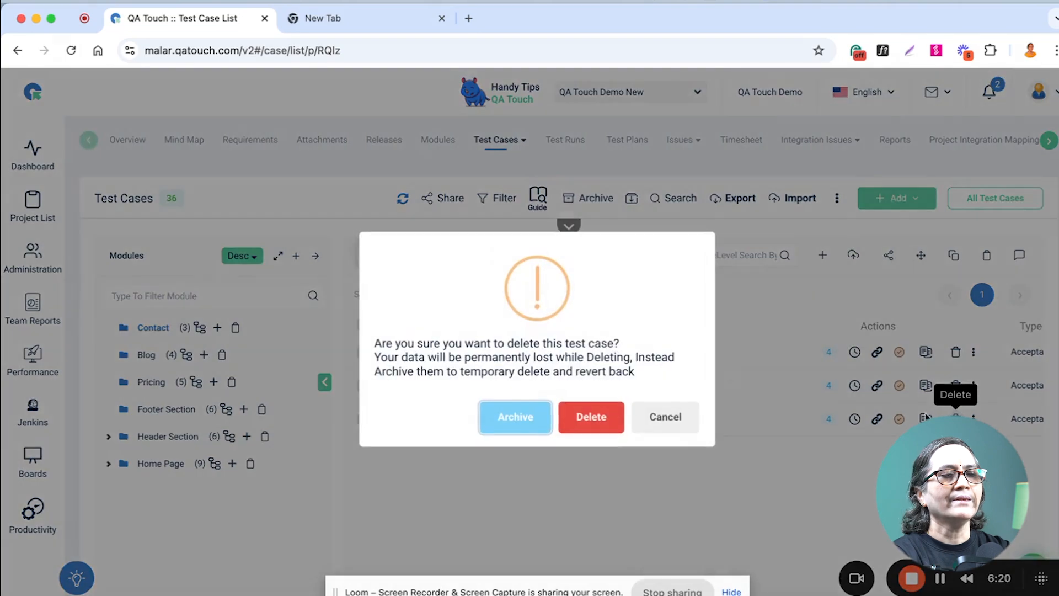
pyautogui.click(509, 421)
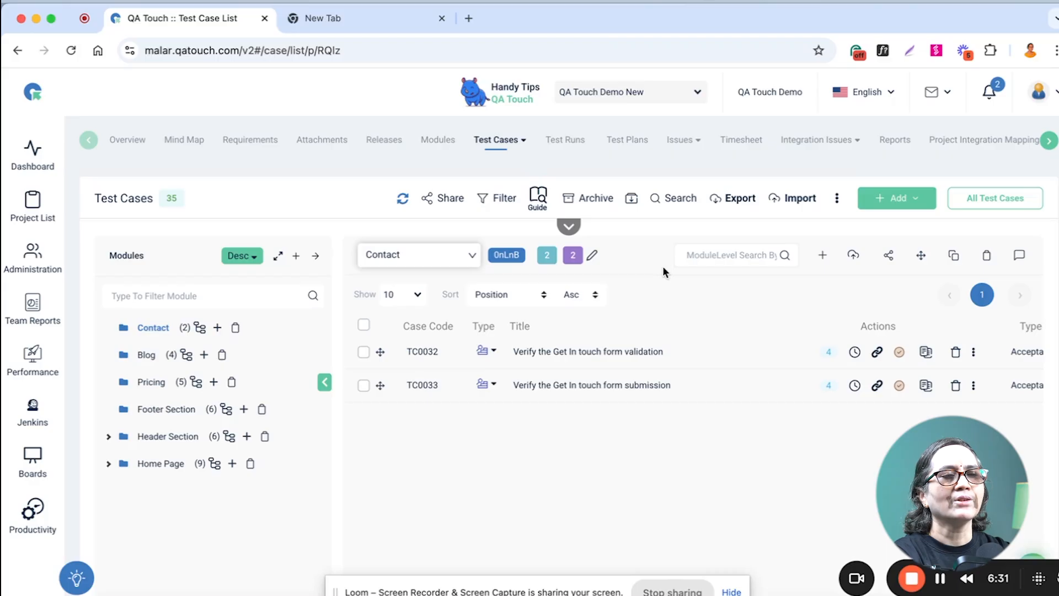
# Restore the archived test case "Verify the content and images" to the project's test case list.
pyautogui.click(600, 200)
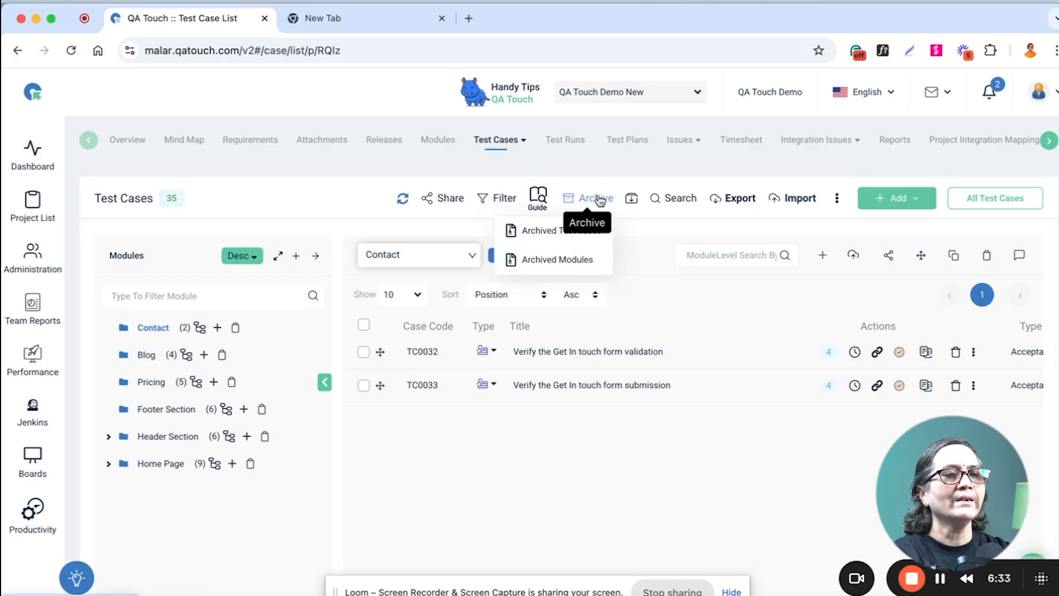
pyautogui.click(543, 229)
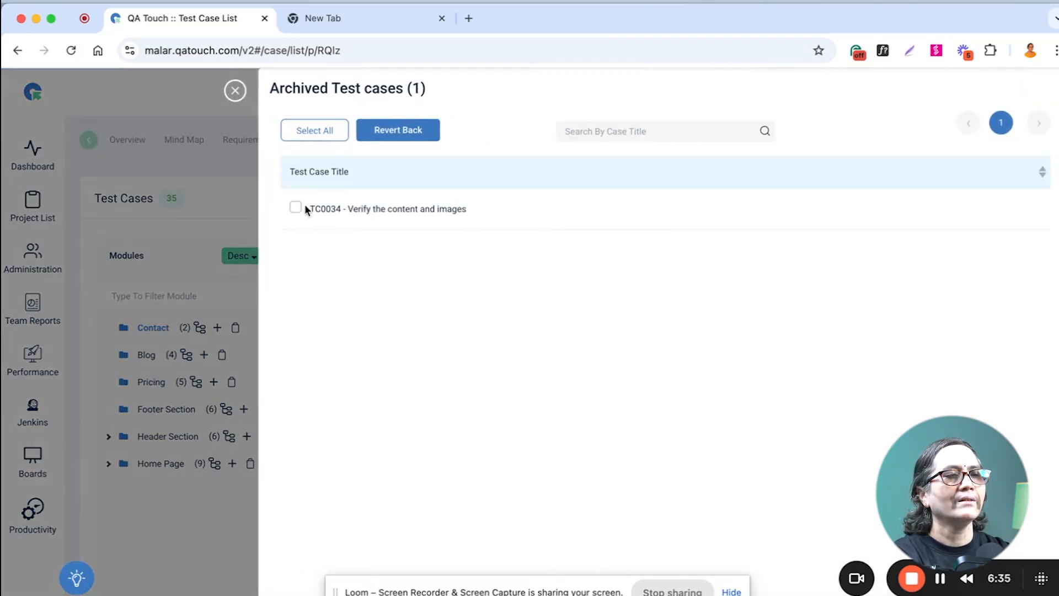
pyautogui.click(295, 208)
pyautogui.click(414, 141)
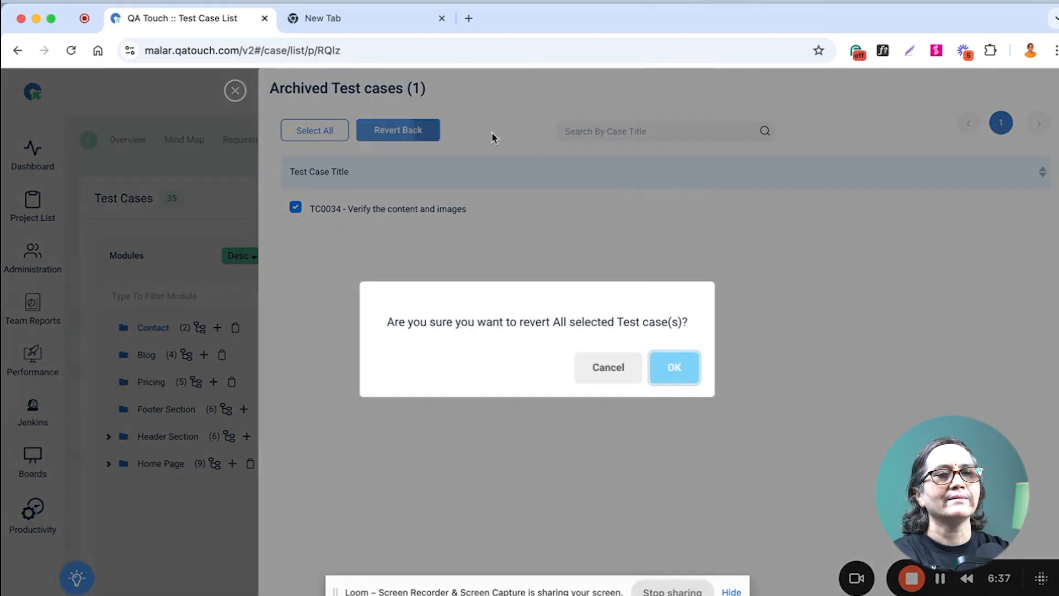
pyautogui.click(684, 375)
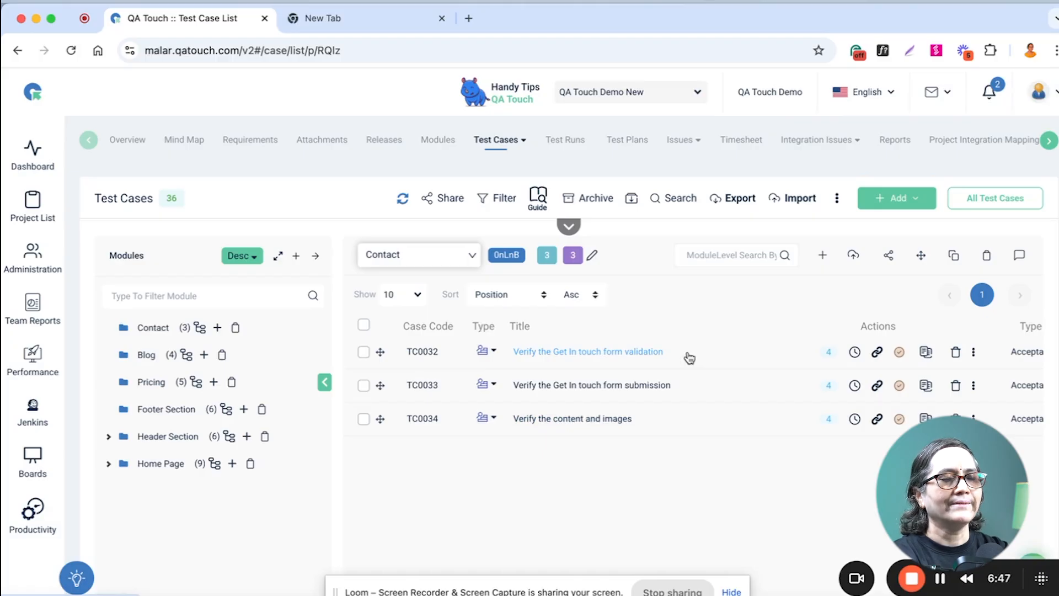
# Filter the project's test cases by the Sanity tag on the search page and select all search results.
pyautogui.click(687, 203)
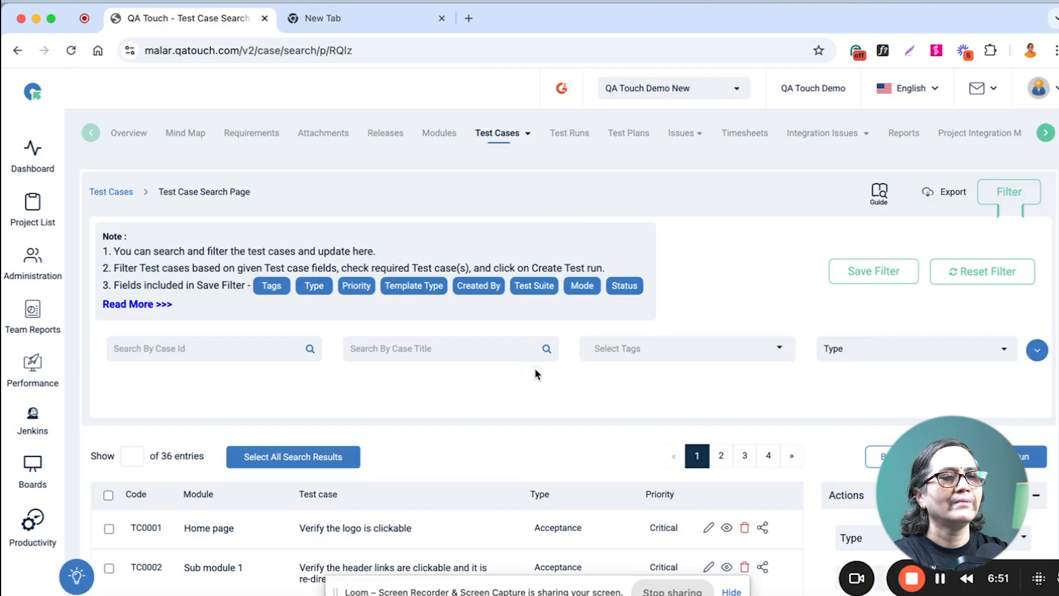
pyautogui.click(659, 348)
pyautogui.click(614, 385)
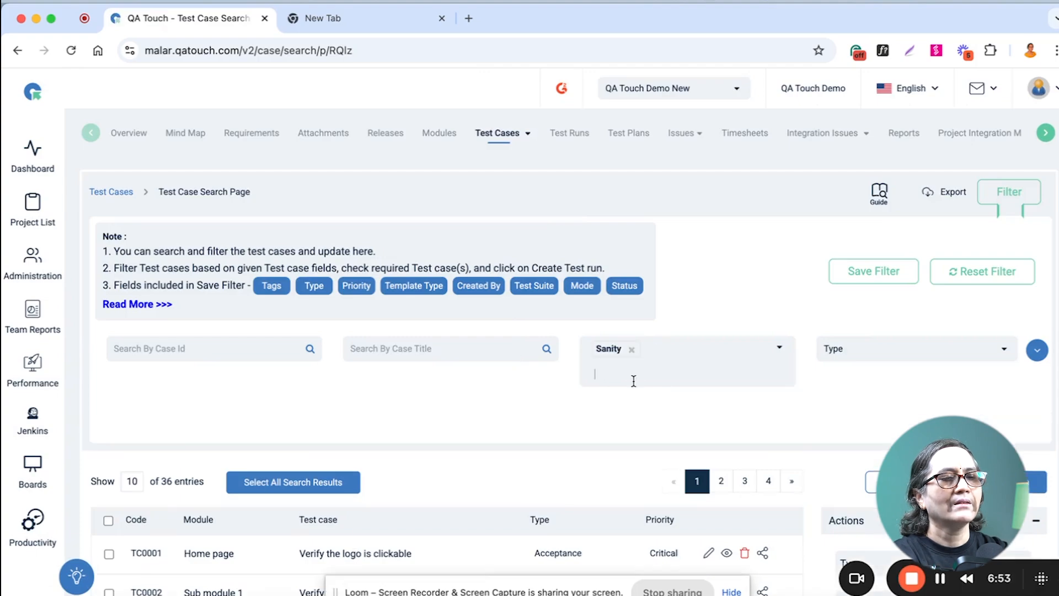
pyautogui.click(309, 482)
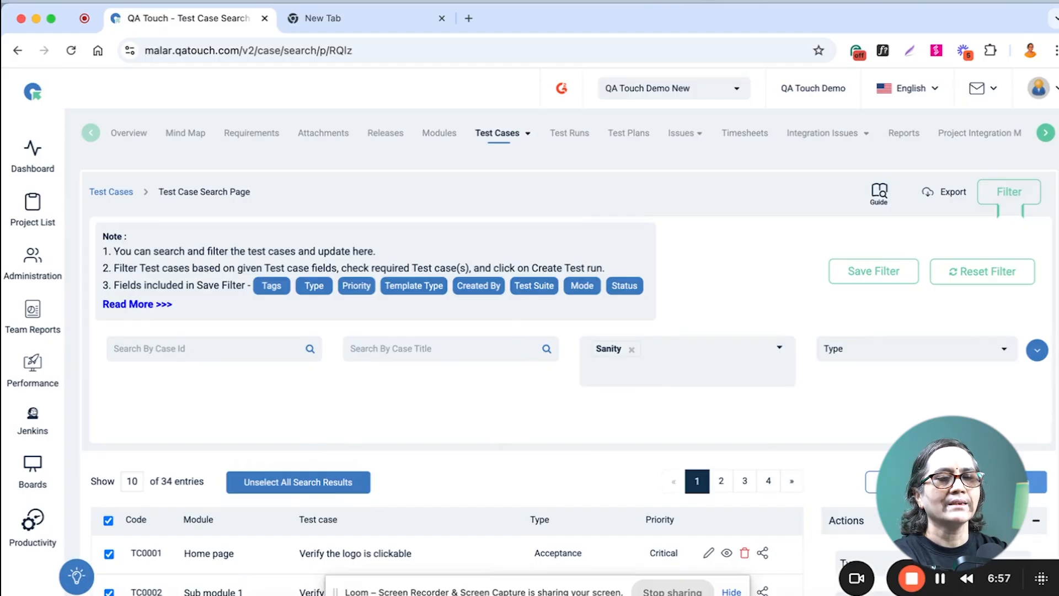
# Start a test run from the selected cases, name it "TR All" and choose the assignee.
pyautogui.click(996, 482)
pyautogui.click(451, 168)
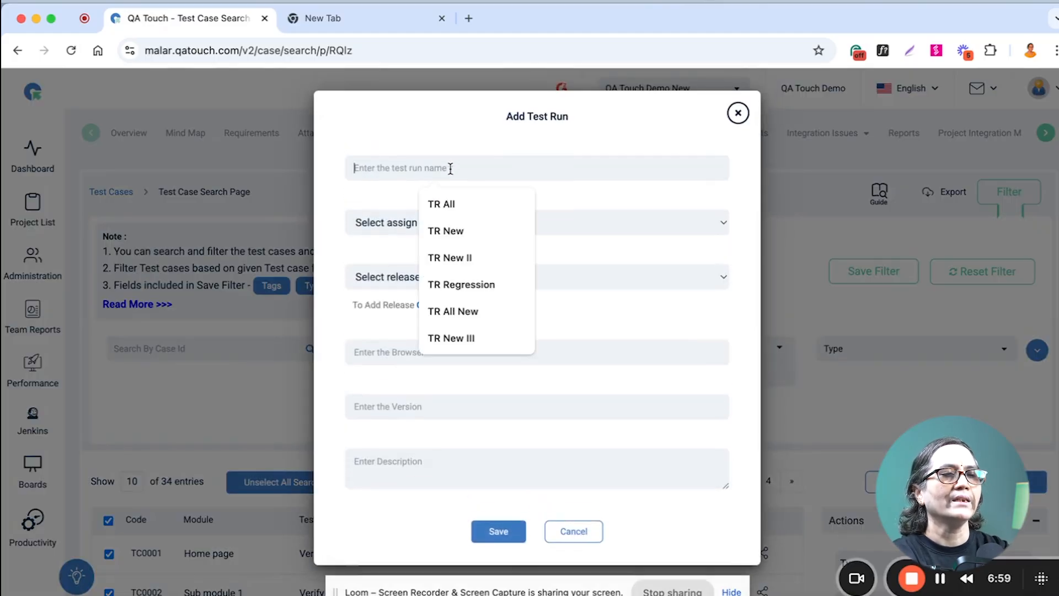
pyautogui.write('TR All')
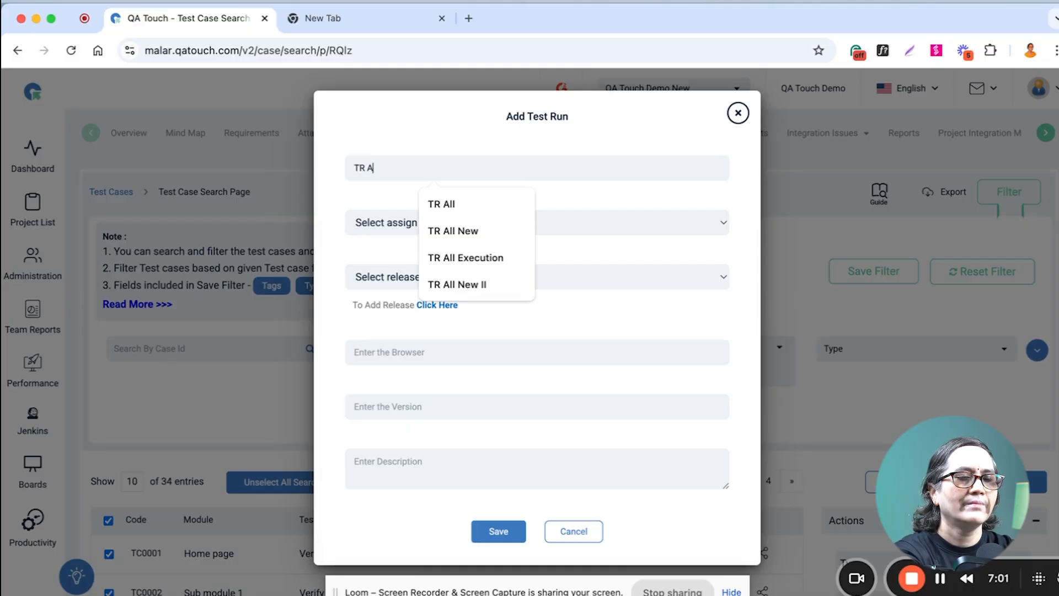
pyautogui.click(555, 223)
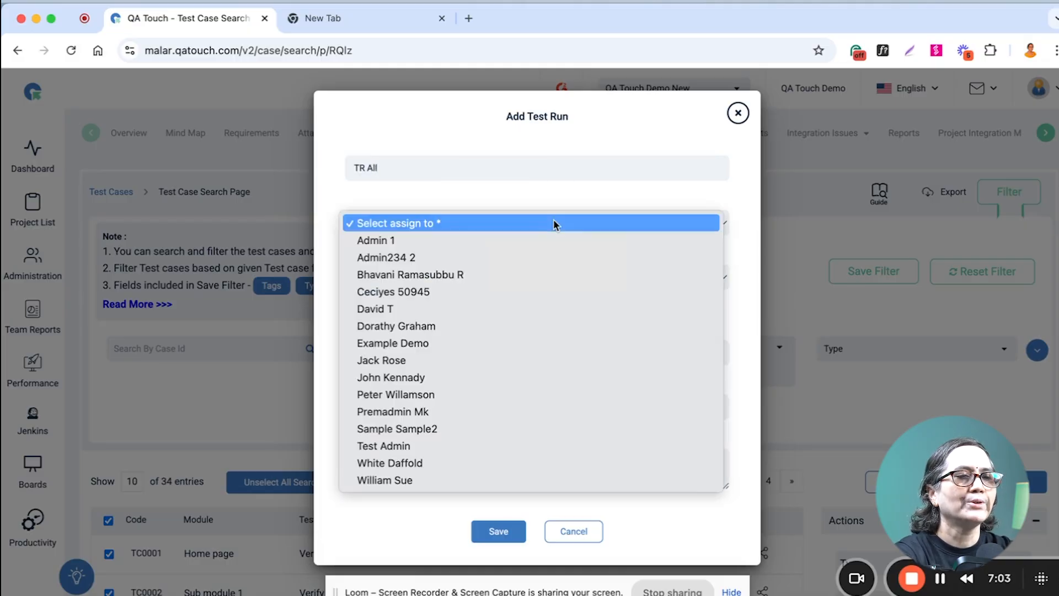
pyautogui.click(436, 481)
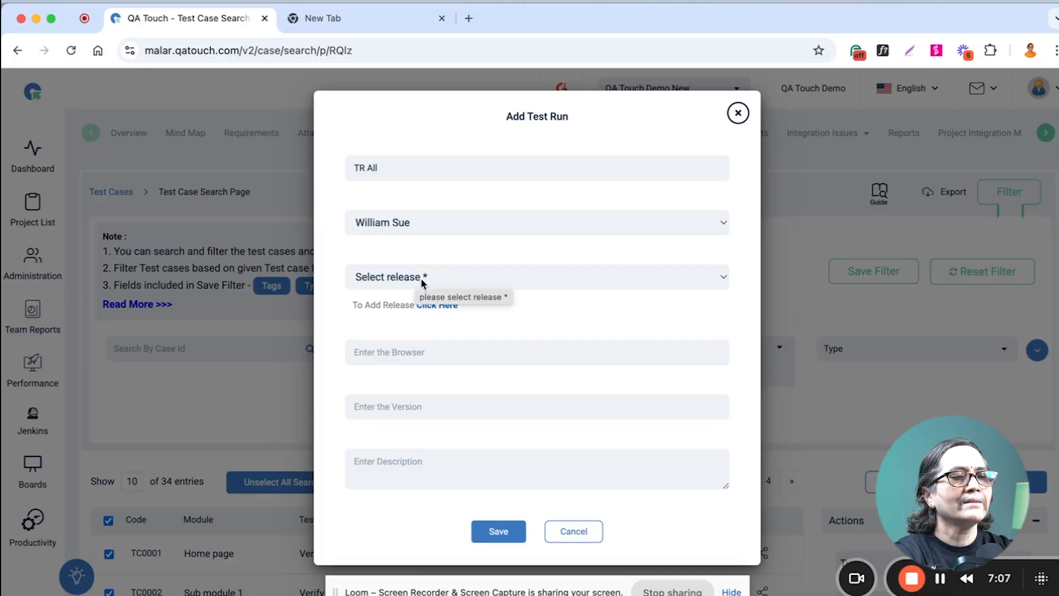
# Add a release named 6.0, select it for the test run, and save the run.
pyautogui.click(434, 308)
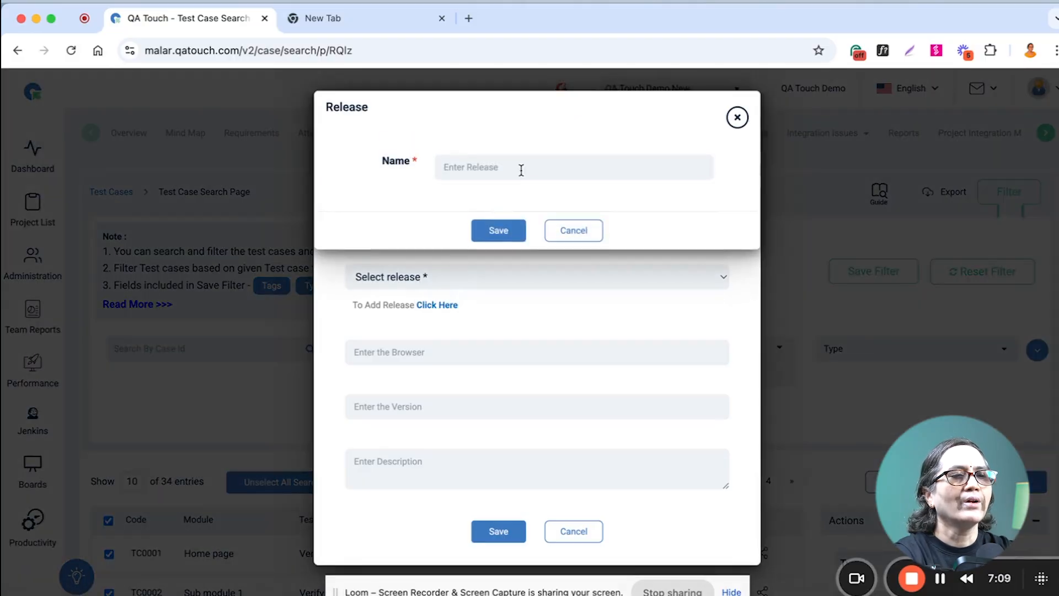
pyautogui.write('6')
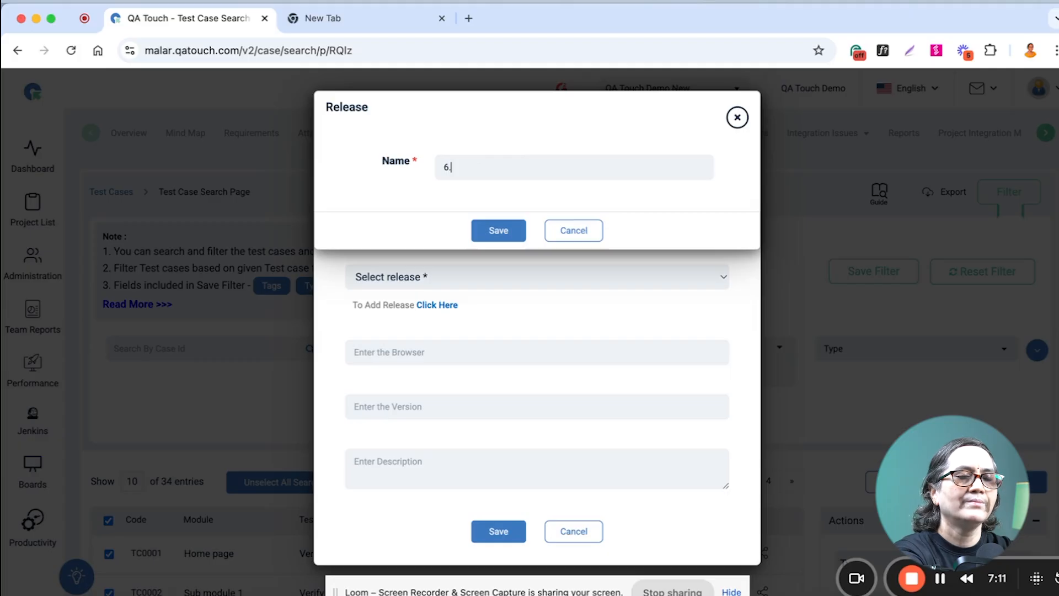
pyautogui.click(507, 228)
pyautogui.click(472, 273)
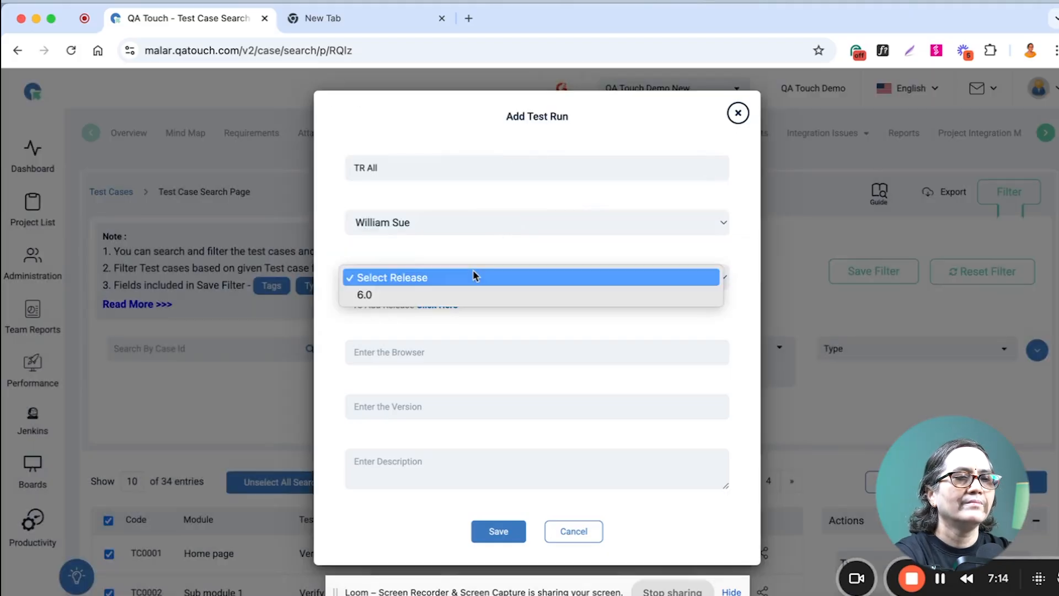
pyautogui.click(452, 296)
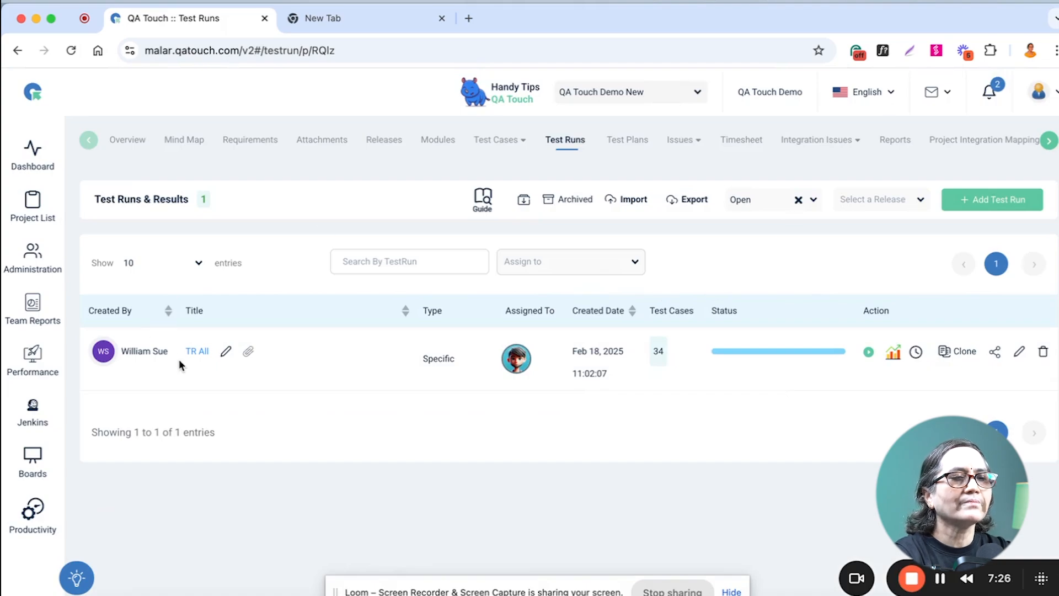
# Open the TR All test run and set the status of "Verify the logo is clickable" to Passed.
pyautogui.click(194, 351)
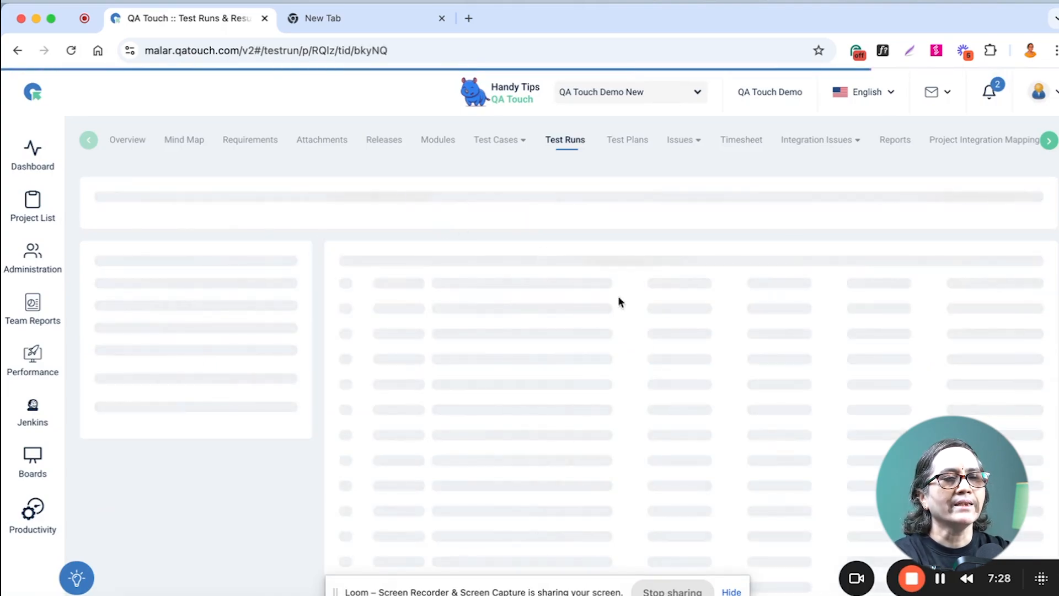
pyautogui.scroll(-5, 753, 365)
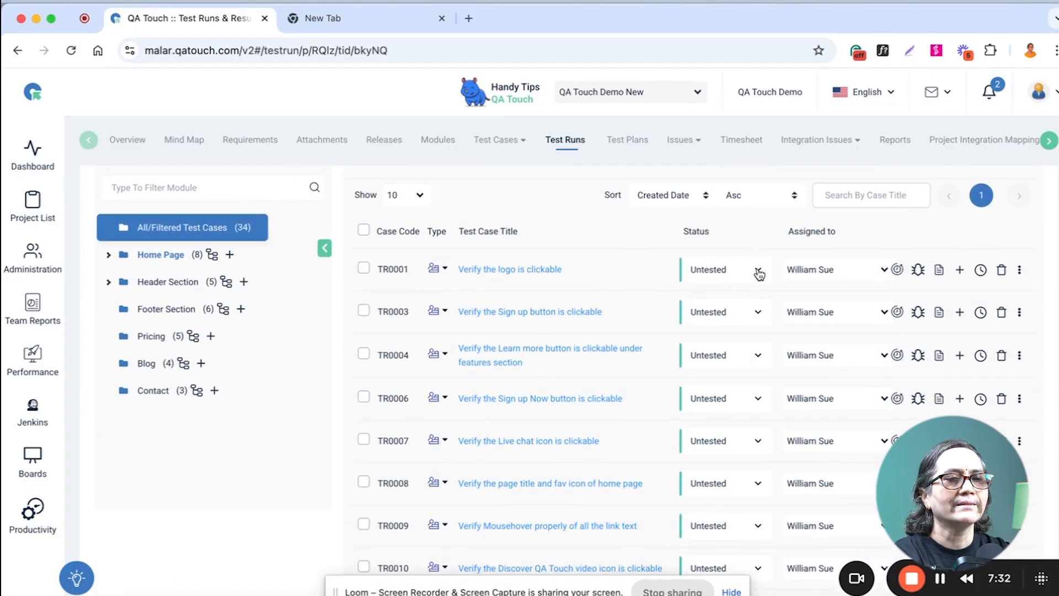
pyautogui.click(759, 274)
pyautogui.click(738, 295)
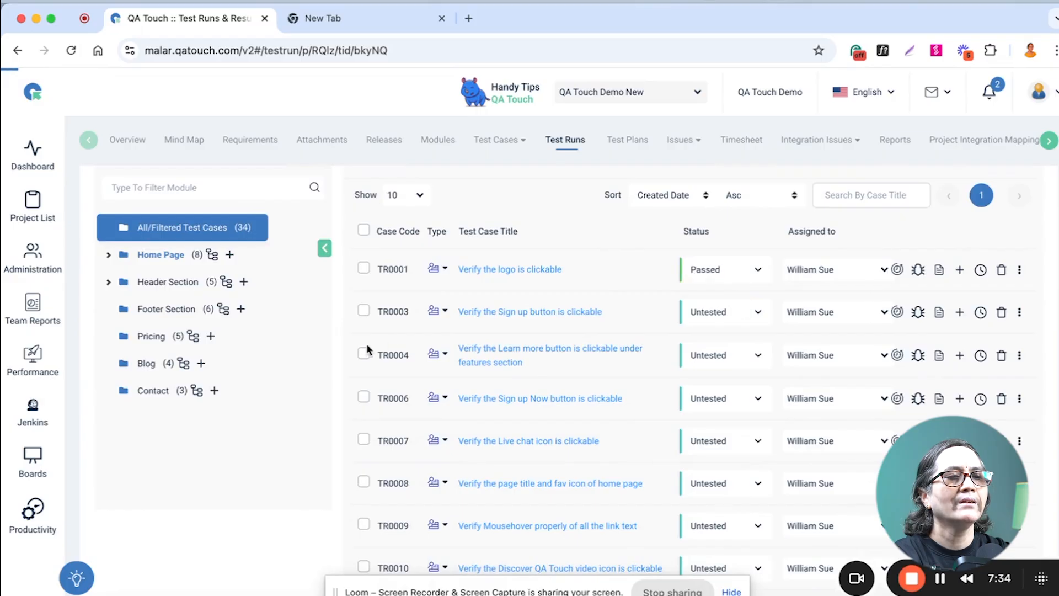
# Mark all four steps of "Verify the Sign up button is clickable" as Passed and close its details.
pyautogui.click(433, 310)
pyautogui.click(284, 131)
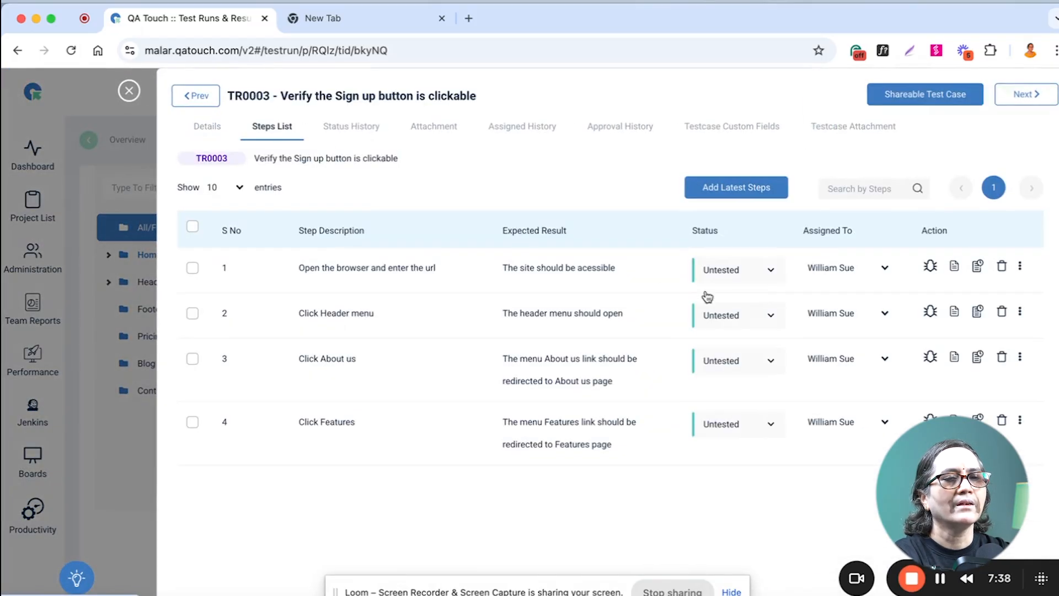
pyautogui.click(771, 271)
pyautogui.click(728, 306)
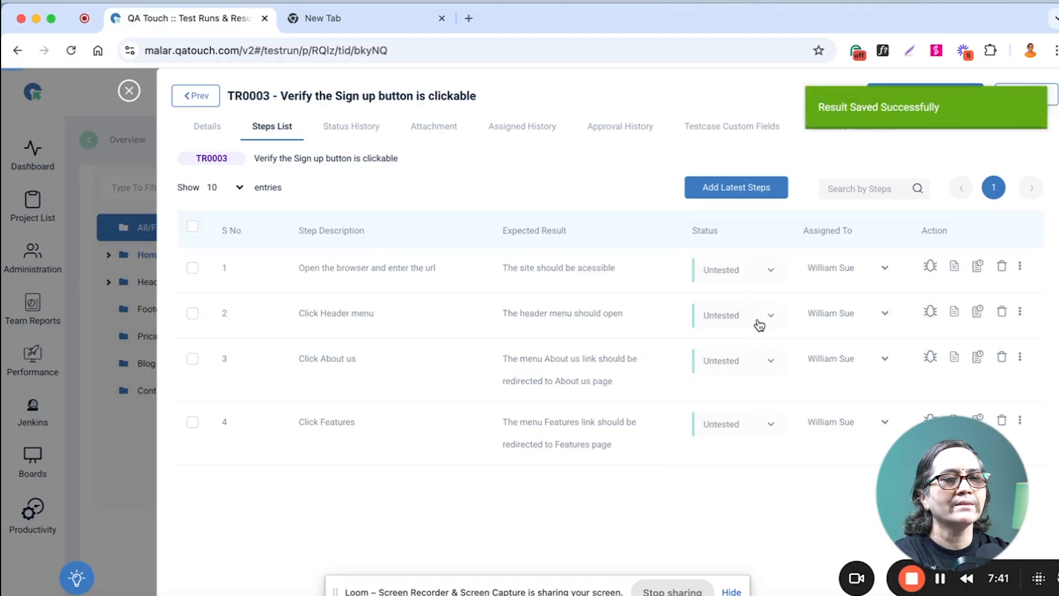
pyautogui.click(754, 319)
pyautogui.click(729, 352)
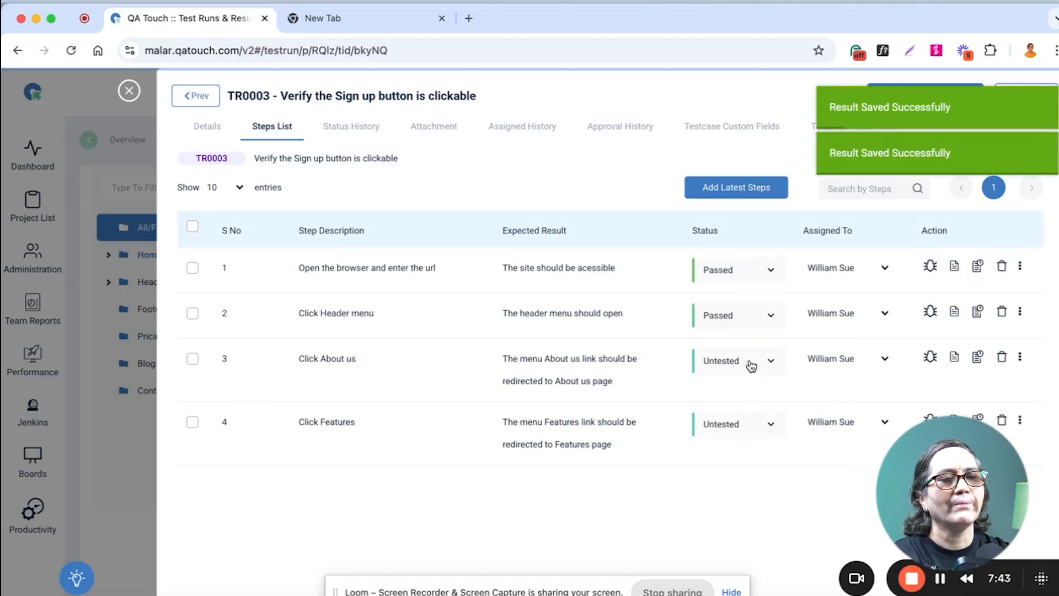
pyautogui.click(747, 364)
pyautogui.click(729, 397)
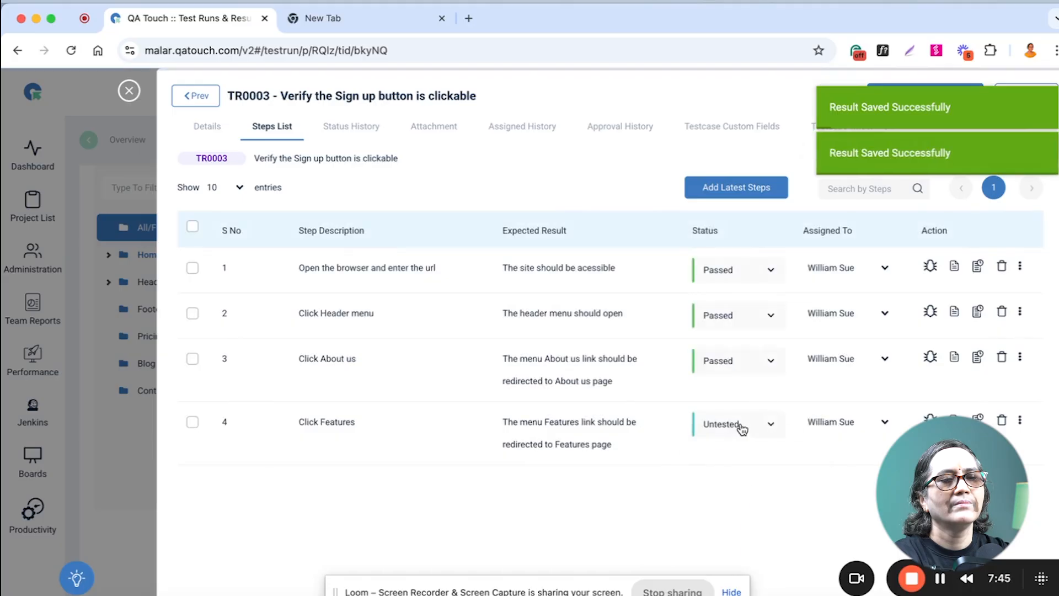
pyautogui.click(740, 426)
pyautogui.click(738, 464)
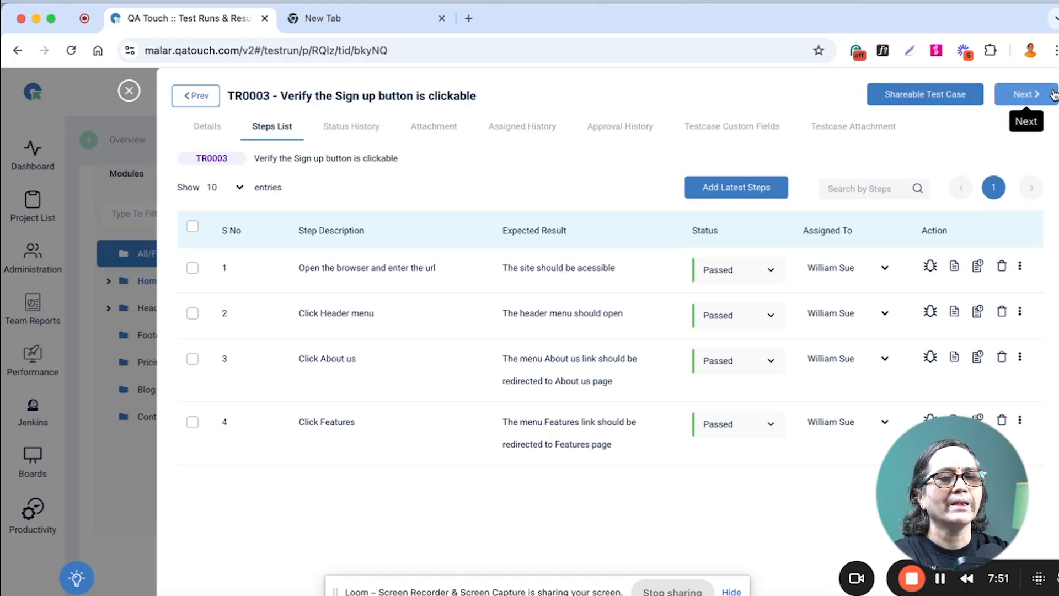
pyautogui.click(128, 91)
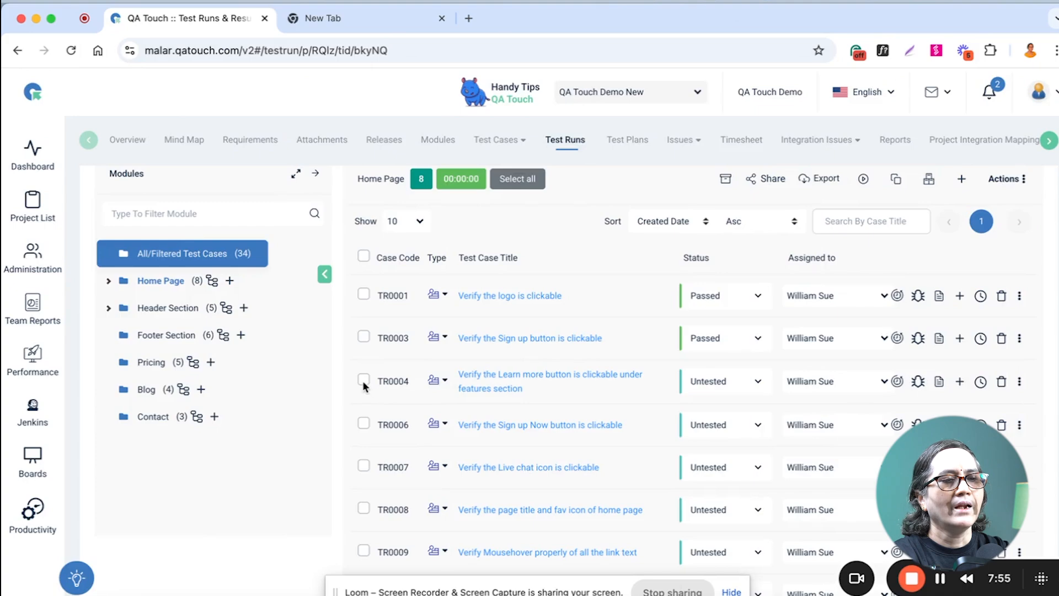
# Set the status of TR0004, TR0006 and TR0007 to Retest with a bulk action and save.
pyautogui.click(362, 380)
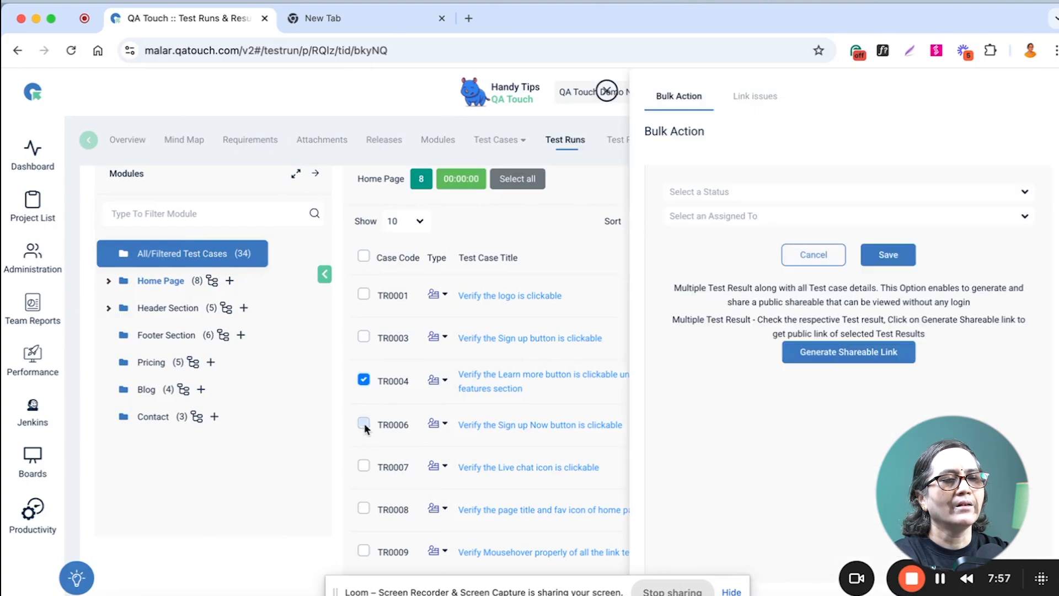
pyautogui.click(812, 220)
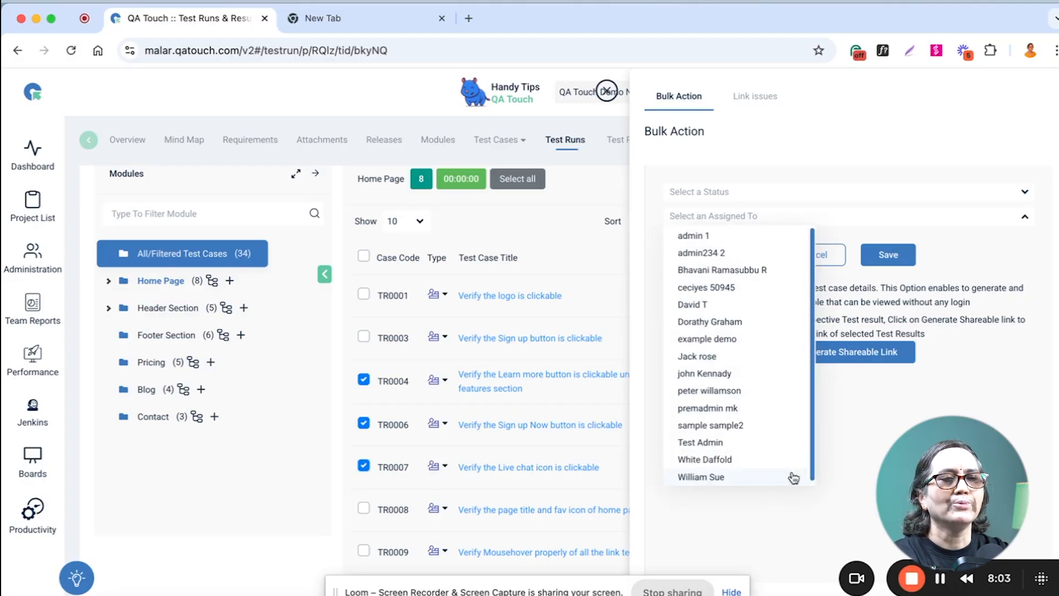
pyautogui.click(793, 141)
pyautogui.click(725, 191)
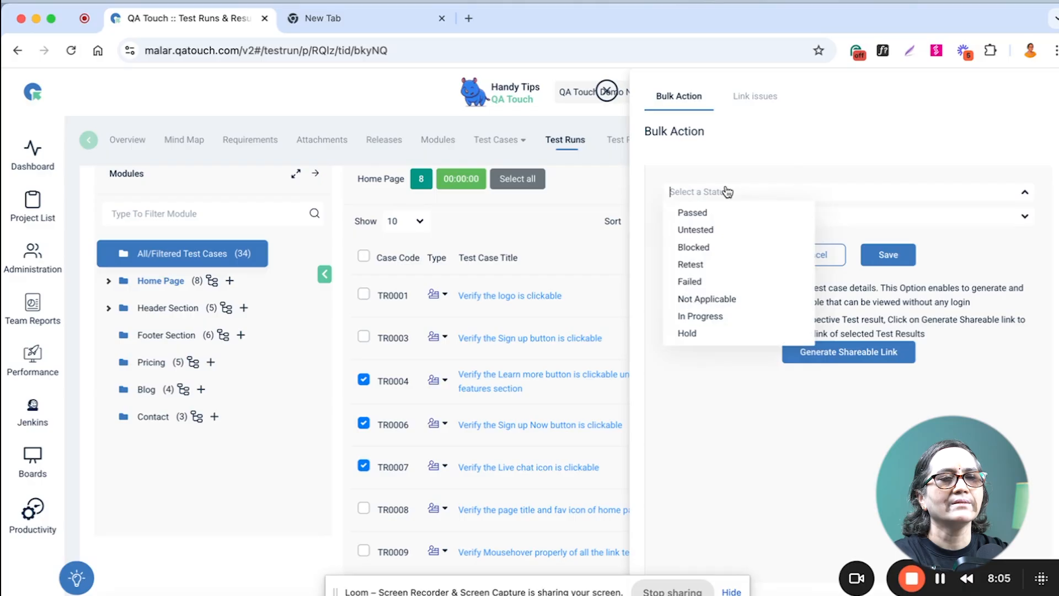
pyautogui.click(689, 282)
pyautogui.click(888, 254)
pyautogui.scroll(1, 544, 339)
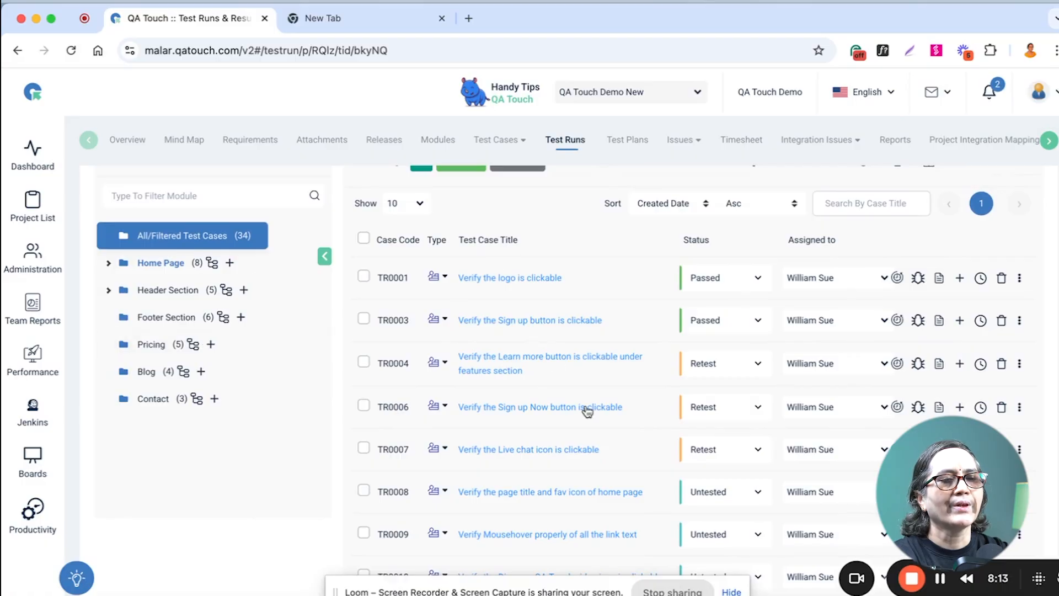
# Add a Failed result to TR0008 with the comment "It is not working in the Firefox browser" and save it.
pyautogui.scroll(-2, 586, 409)
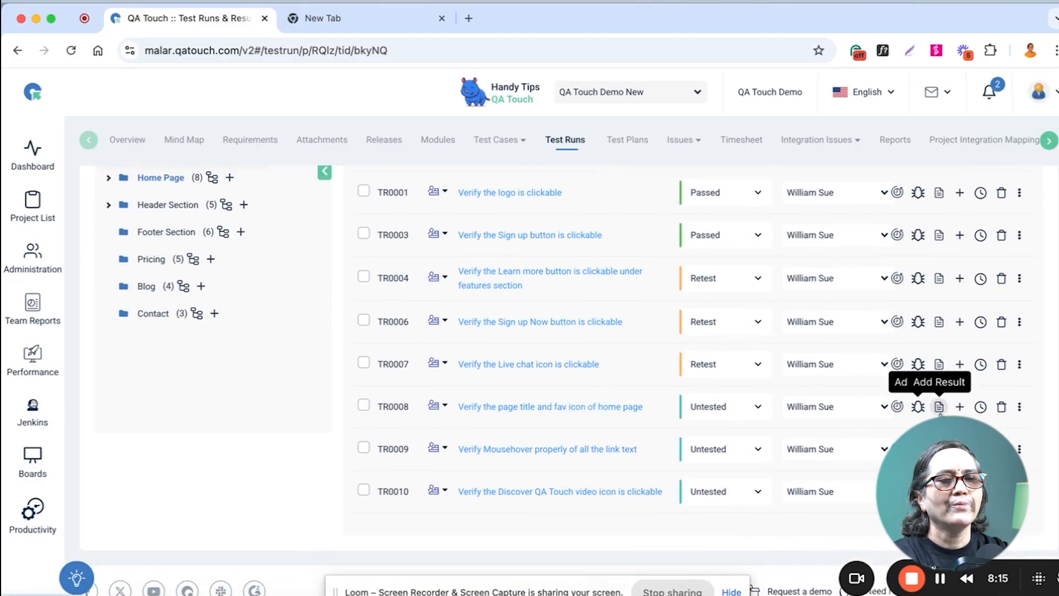
pyautogui.click(939, 407)
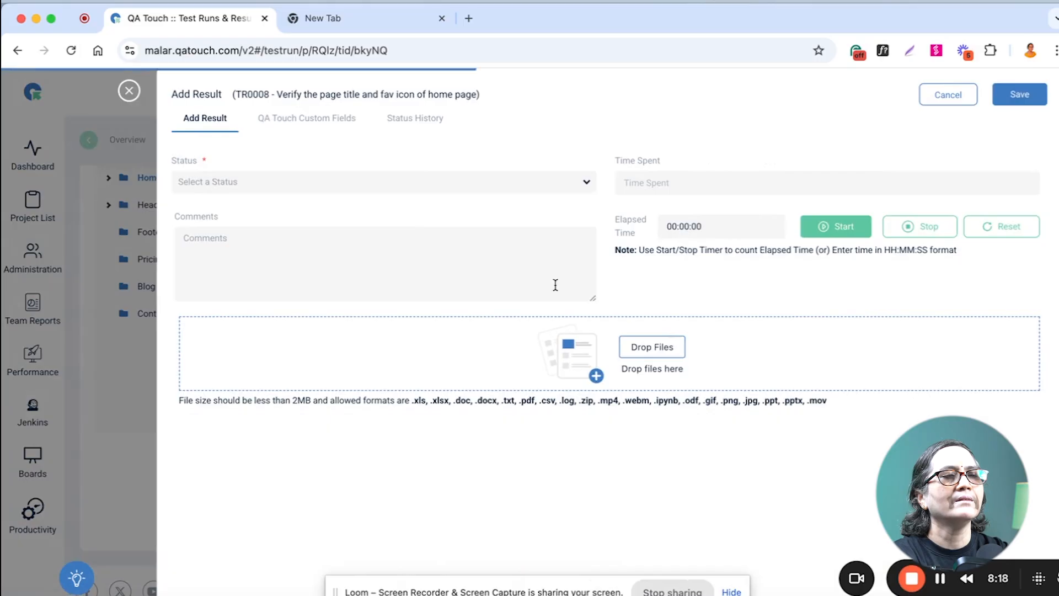
pyautogui.click(380, 185)
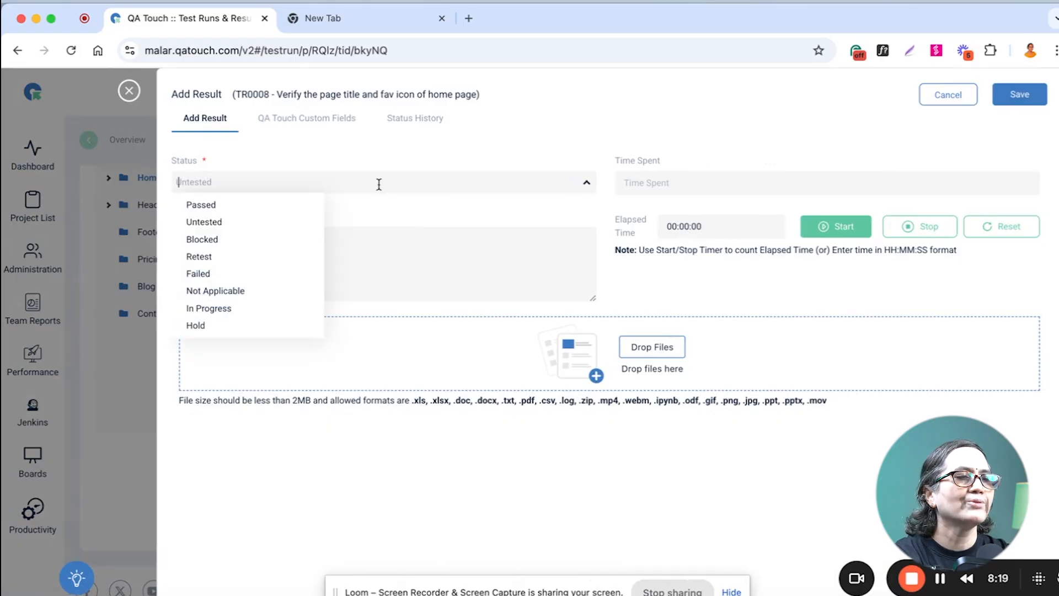
pyautogui.click(231, 274)
pyautogui.click(243, 254)
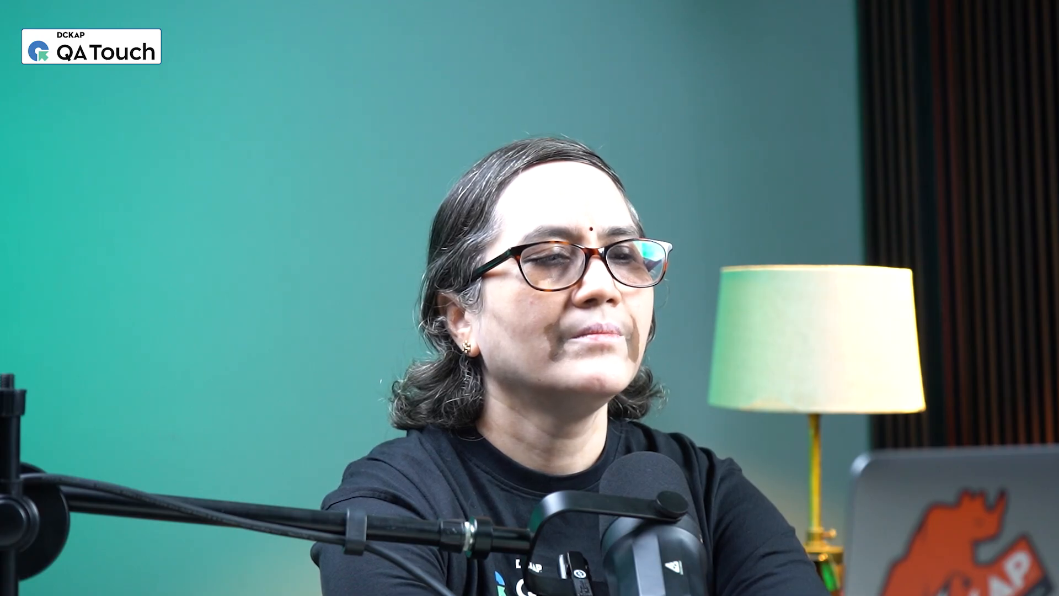
pyautogui.write('It is not working in the Firefox browser')
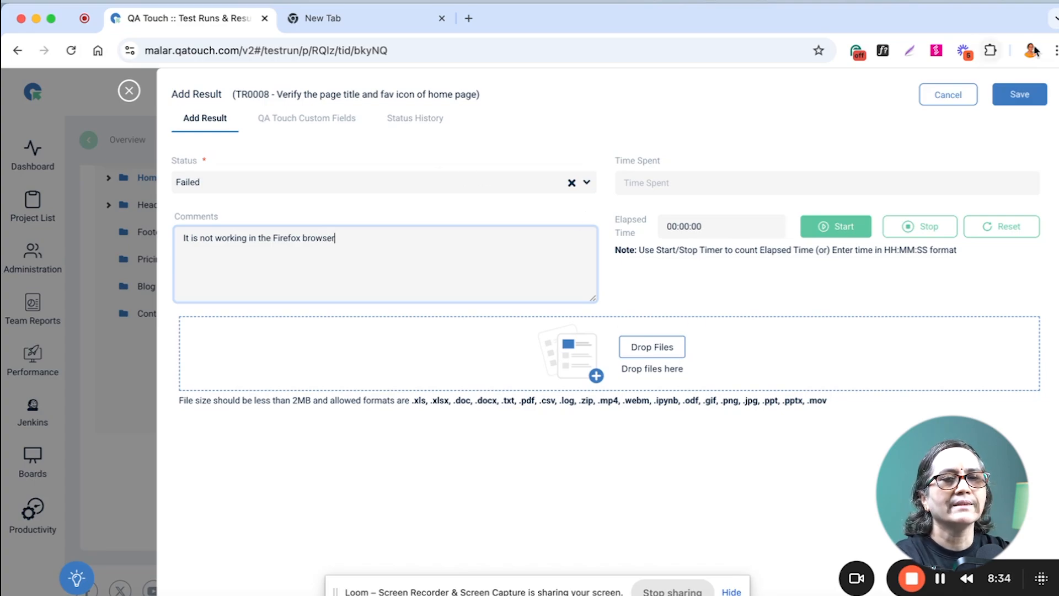
pyautogui.click(1029, 97)
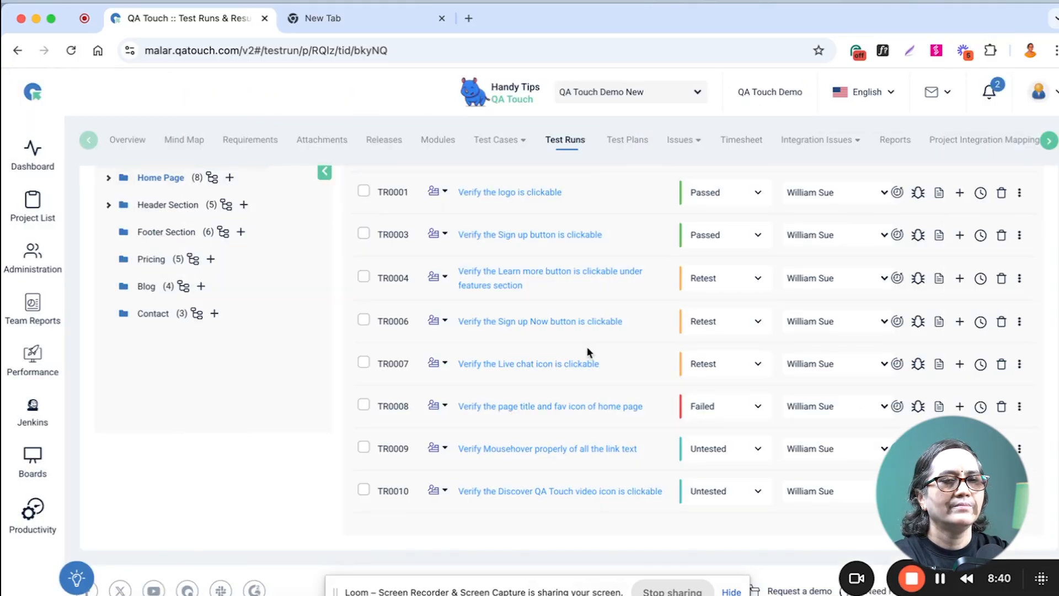
pyautogui.scroll(1, 589, 351)
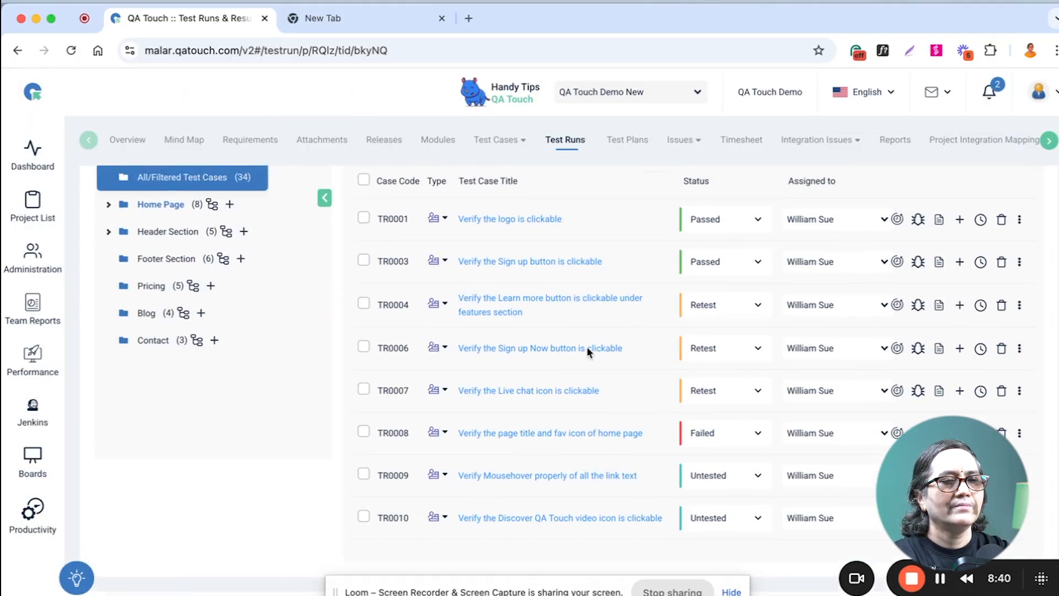
# Set the status of TR0009 "Verify Mousehover properly of all the link text" to Blocked.
pyautogui.scroll(1, 589, 351)
pyautogui.scroll(-2, 588, 349)
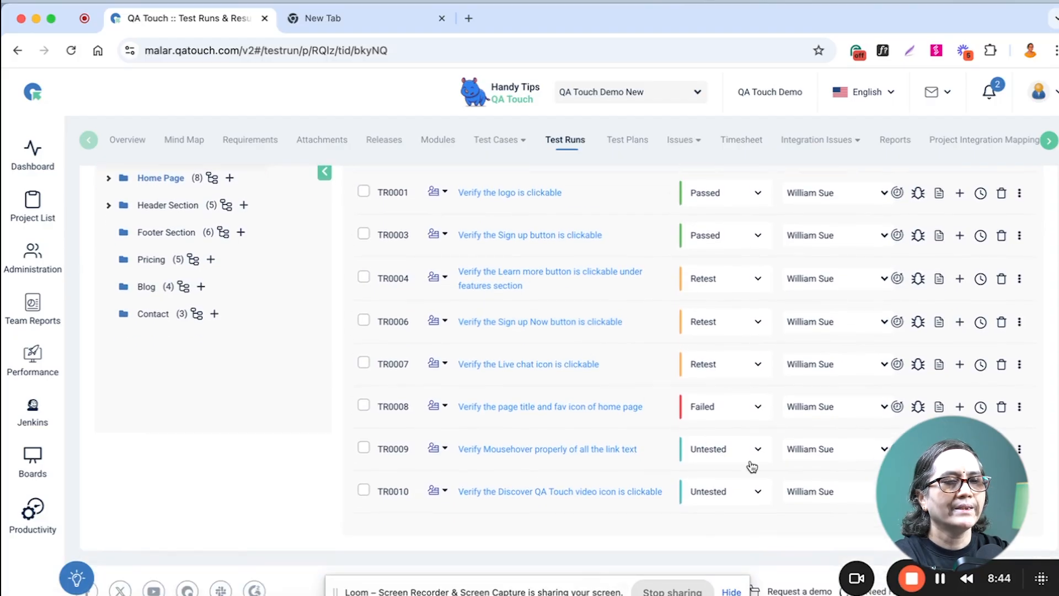
pyautogui.click(756, 451)
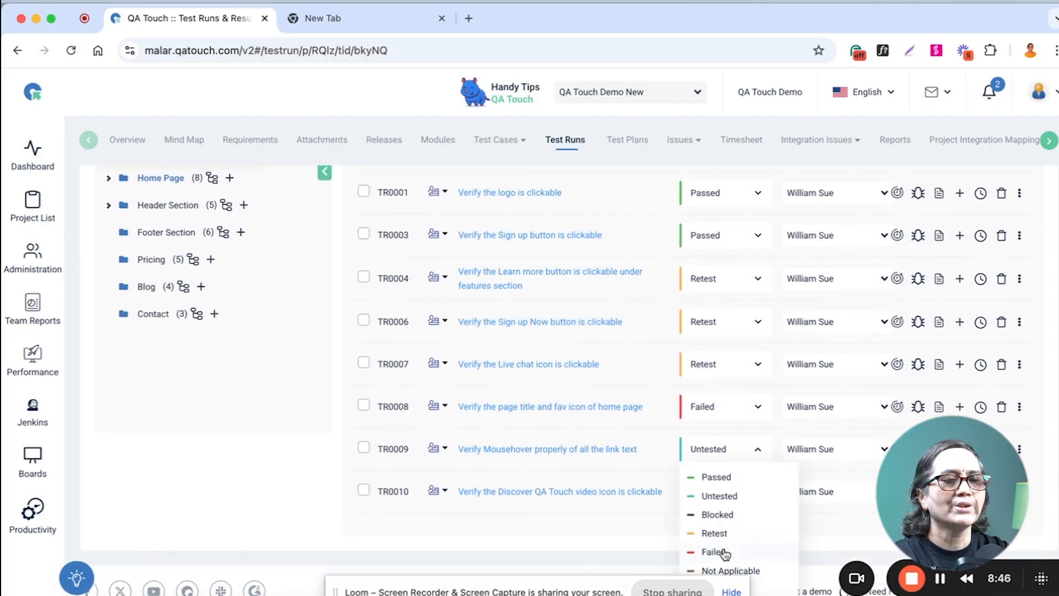
pyautogui.click(730, 514)
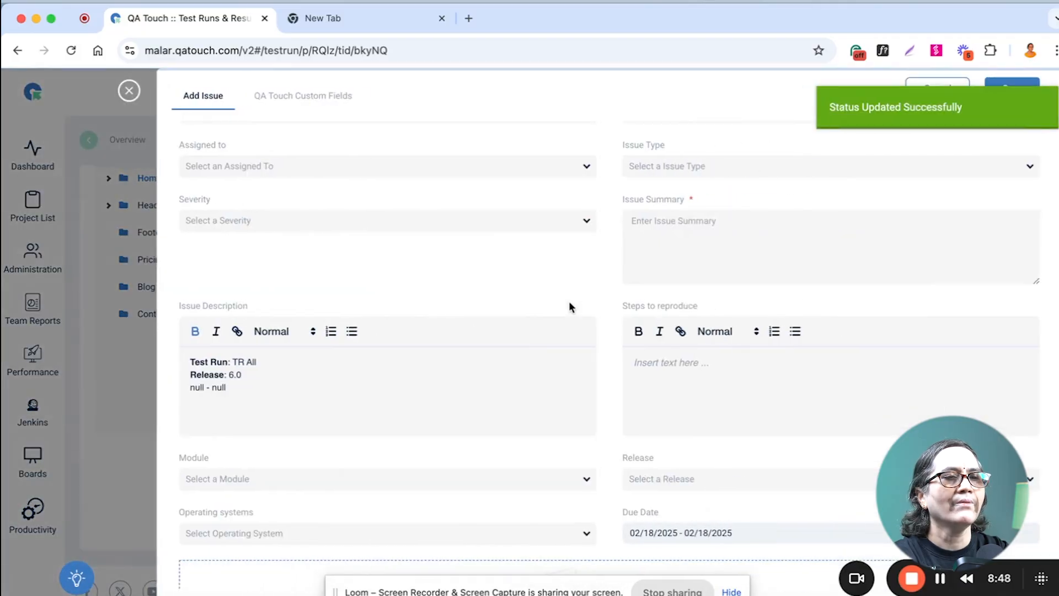
# Assign the new issue to the test case's assignee, enter the summary "Unable to submit the form" and remove "null - null" from the description.
pyautogui.click(407, 168)
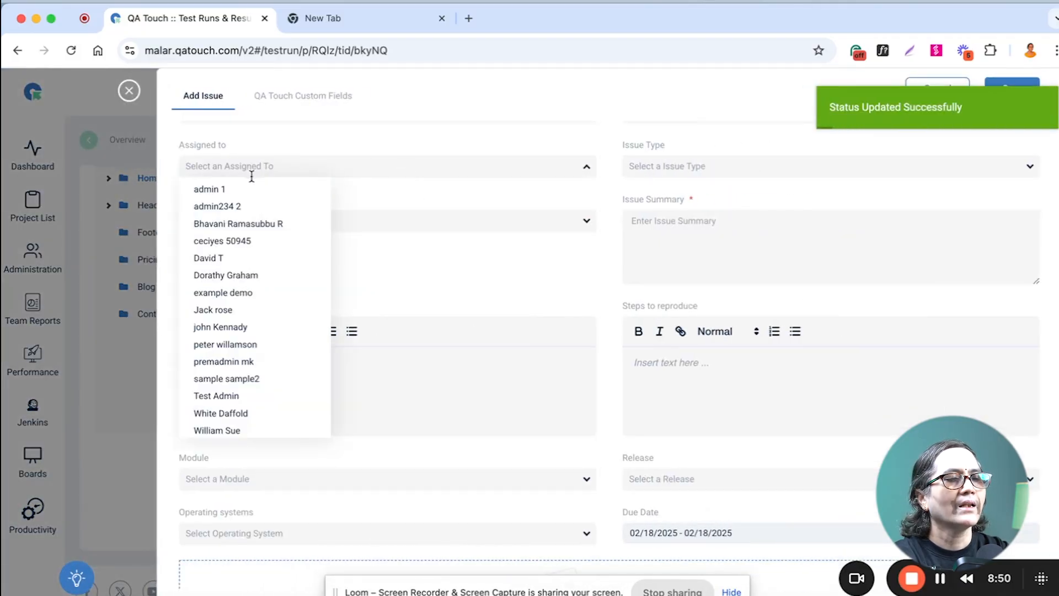
pyautogui.scroll(-1, 239, 433)
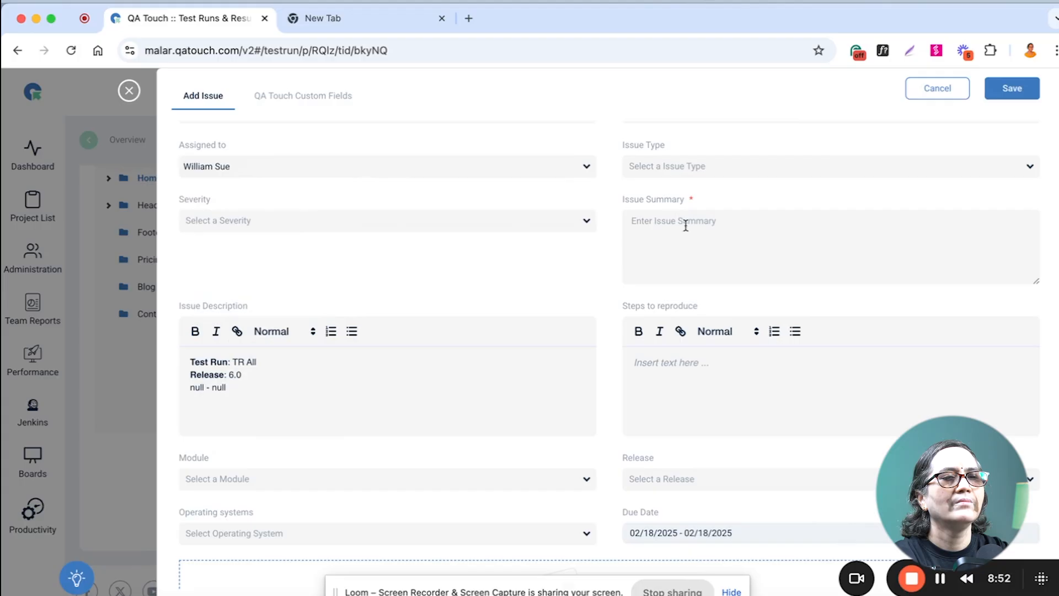
pyautogui.write('Unable to submit the form')
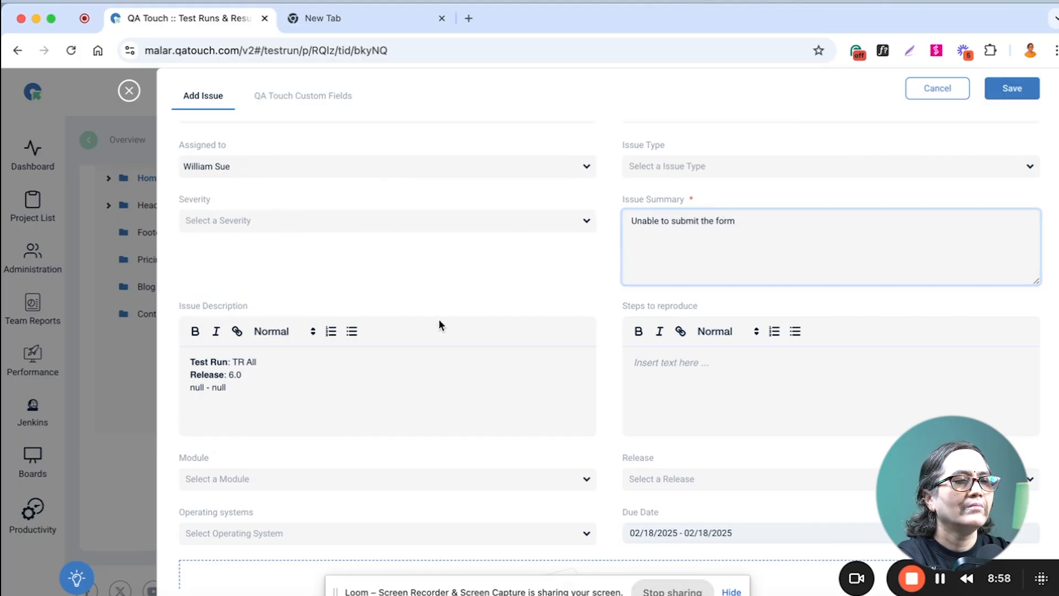
pyautogui.moveTo(233, 387); pyautogui.dragTo(175, 387)
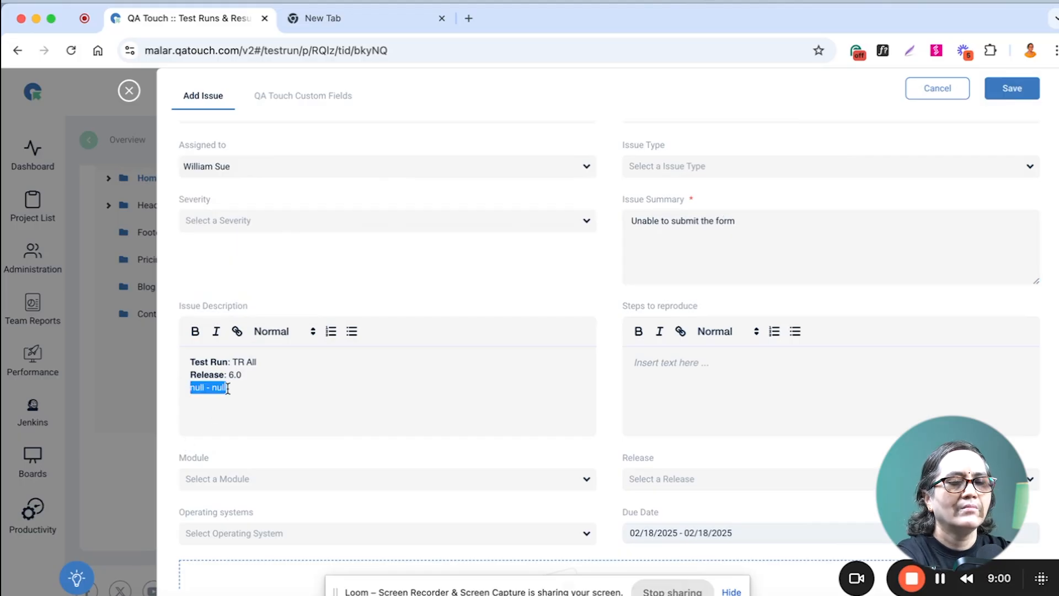
pyautogui.press('BackSpace')
# Set the issue's priority to High and its status to Assigned, and save the issue.
pyautogui.scroll(3, 547, 330)
pyautogui.click(661, 156)
pyautogui.click(662, 194)
pyautogui.click(679, 216)
pyautogui.click(669, 233)
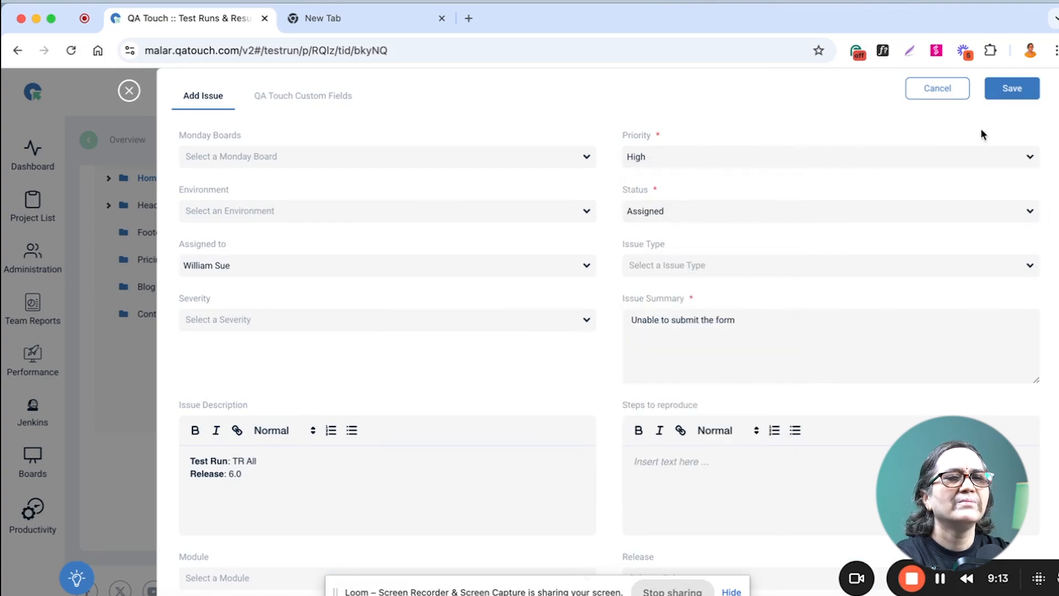
pyautogui.click(1010, 91)
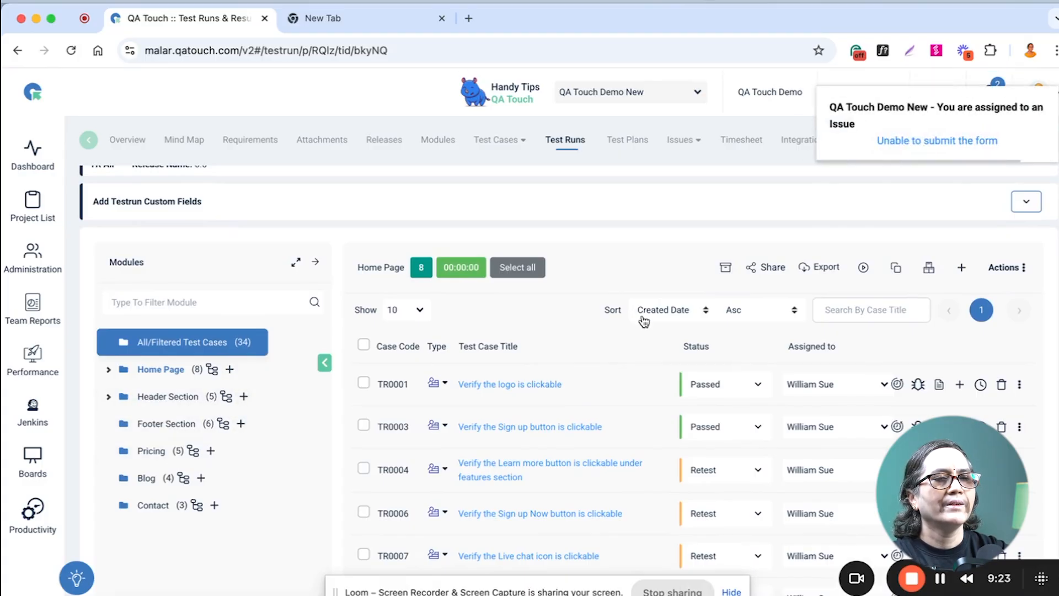
# Refresh the TR All test run and review its project status and issue status summaries.
pyautogui.scroll(5, 541, 279)
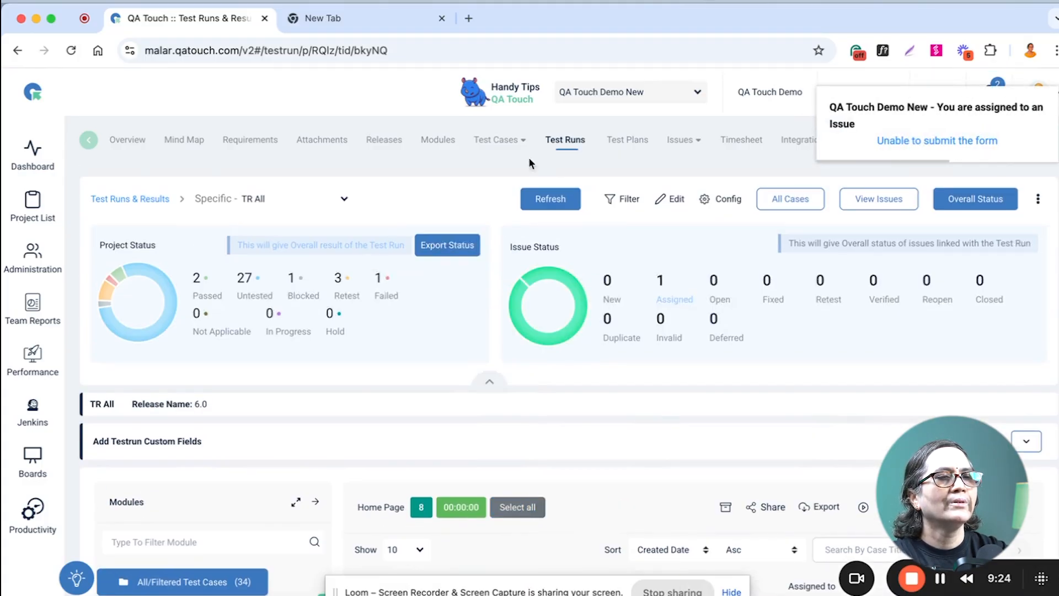
pyautogui.click(550, 199)
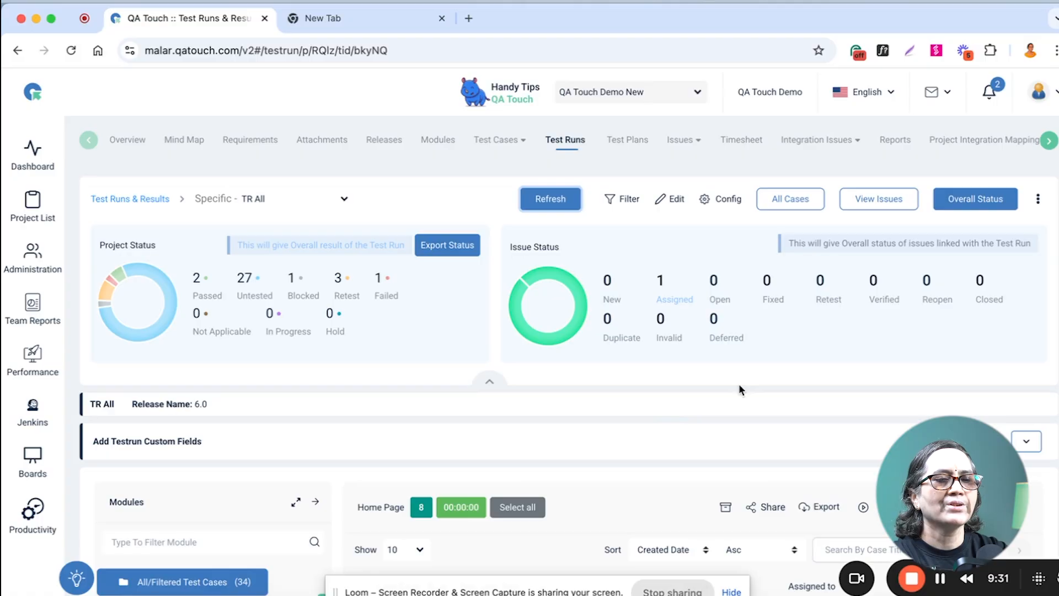
pyautogui.scroll(-2, 739, 385)
pyautogui.scroll(2, 739, 386)
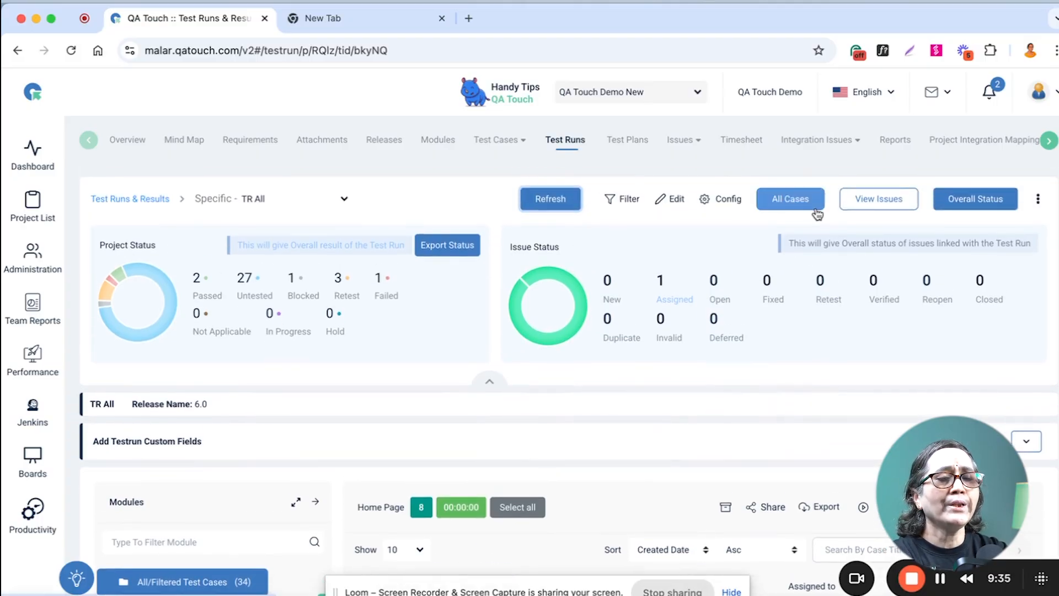
# View the test run's automation configuration for Webdriver.io, Cypress and Playwright, and close it.
pyautogui.click(728, 199)
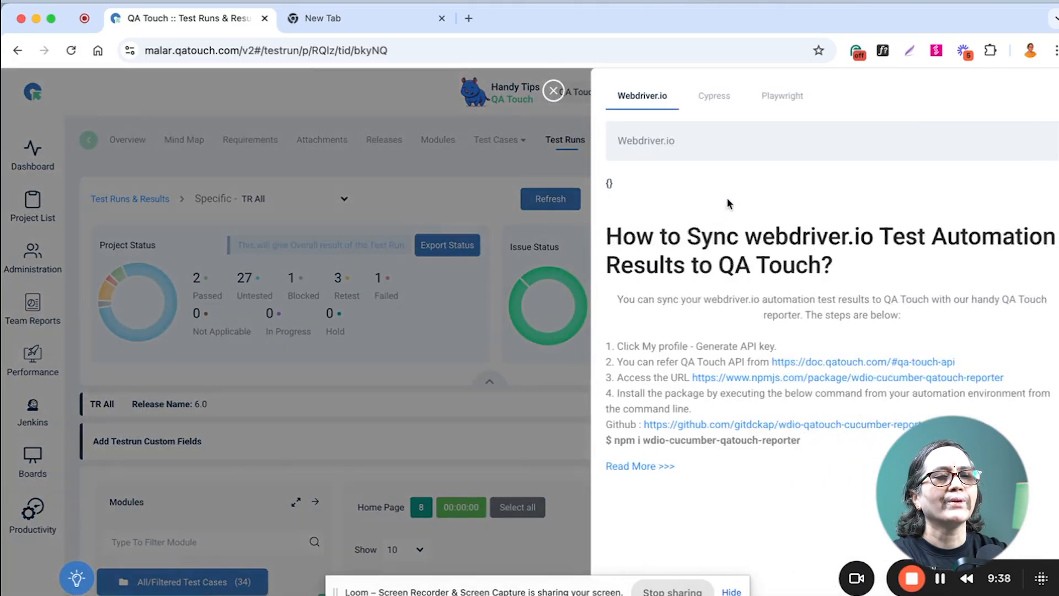
pyautogui.click(712, 98)
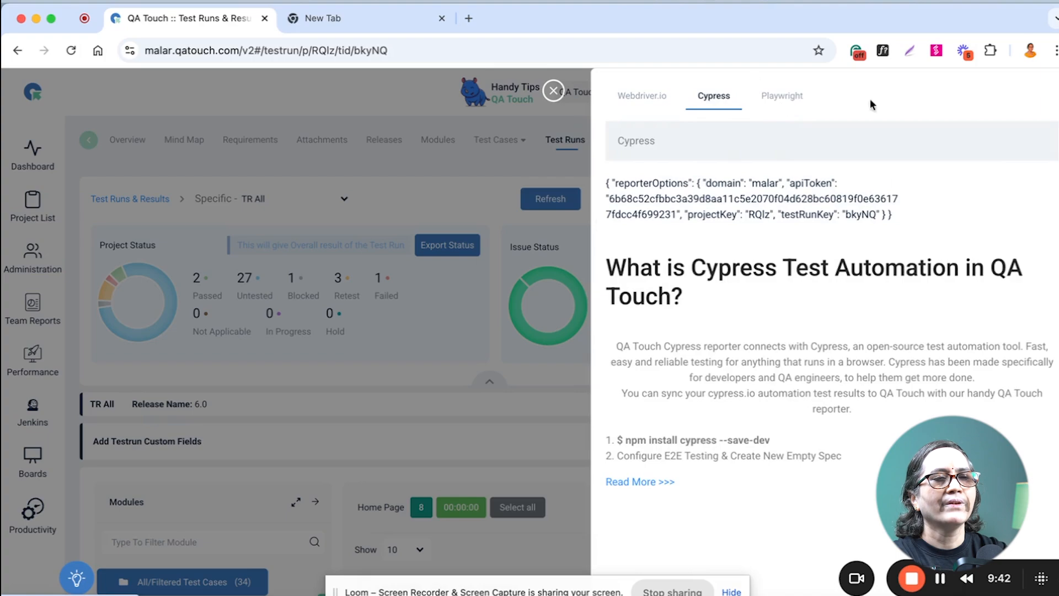
pyautogui.click(783, 97)
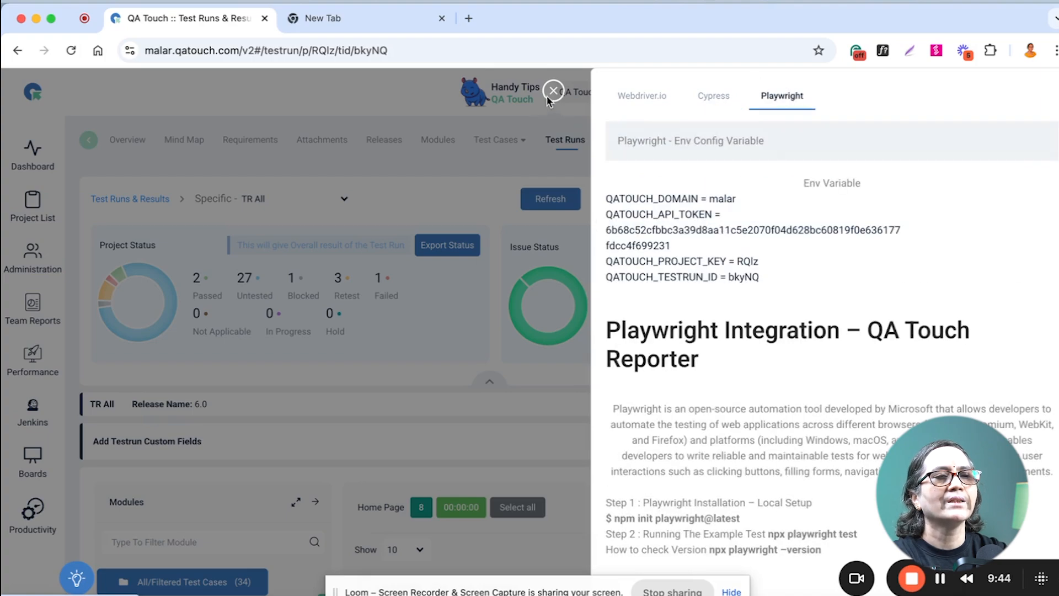
pyautogui.click(552, 93)
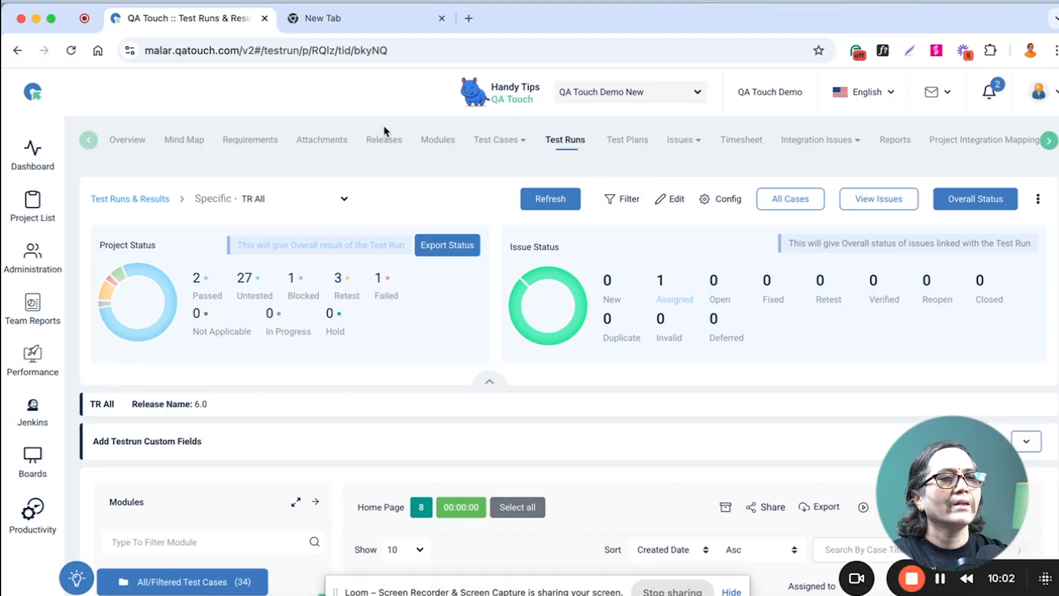
# Open the status view of release 6.0 and its shareable release view.
pyautogui.click(383, 140)
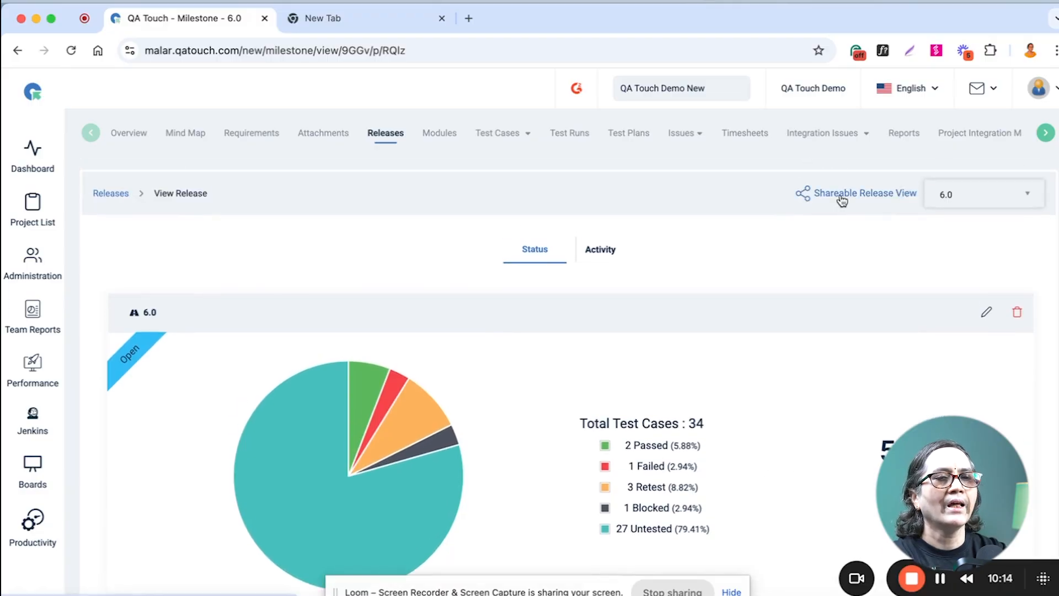
pyautogui.click(841, 194)
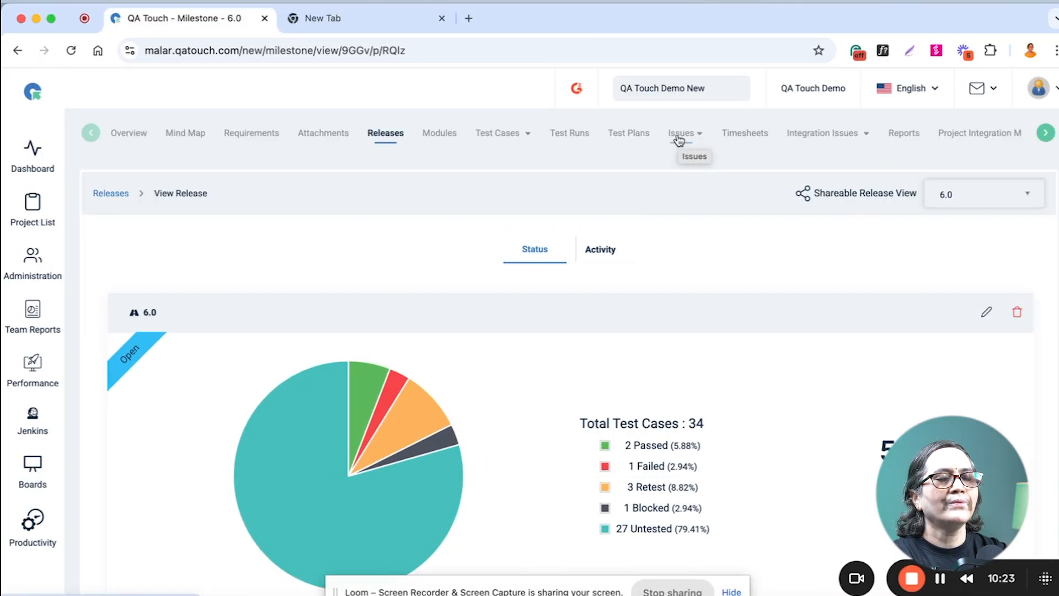
# Open the project's issues list and view the additional actions available for "Unable to submit the form".
pyautogui.click(679, 138)
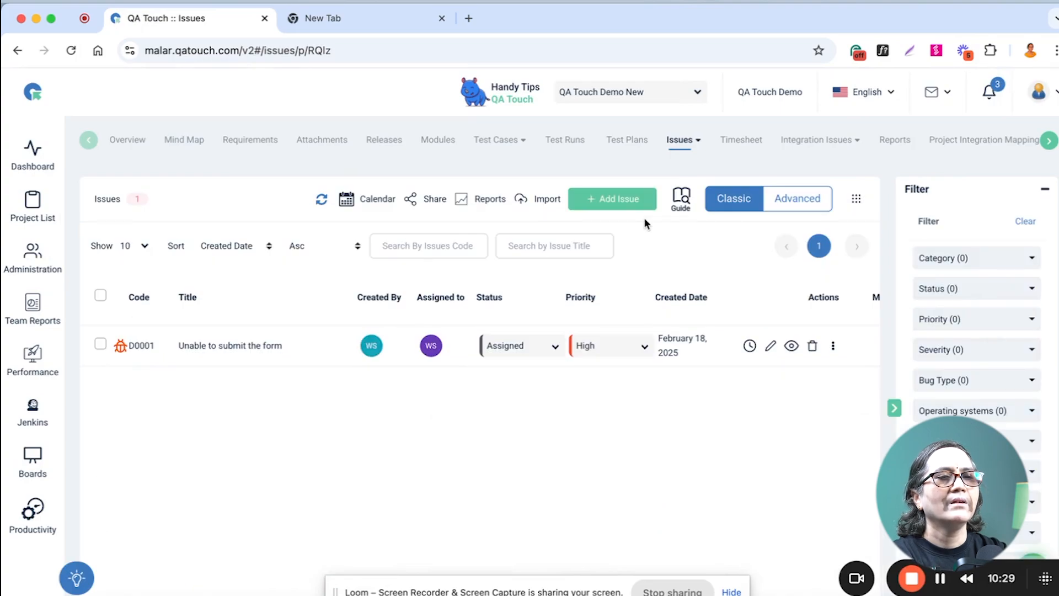
pyautogui.click(833, 346)
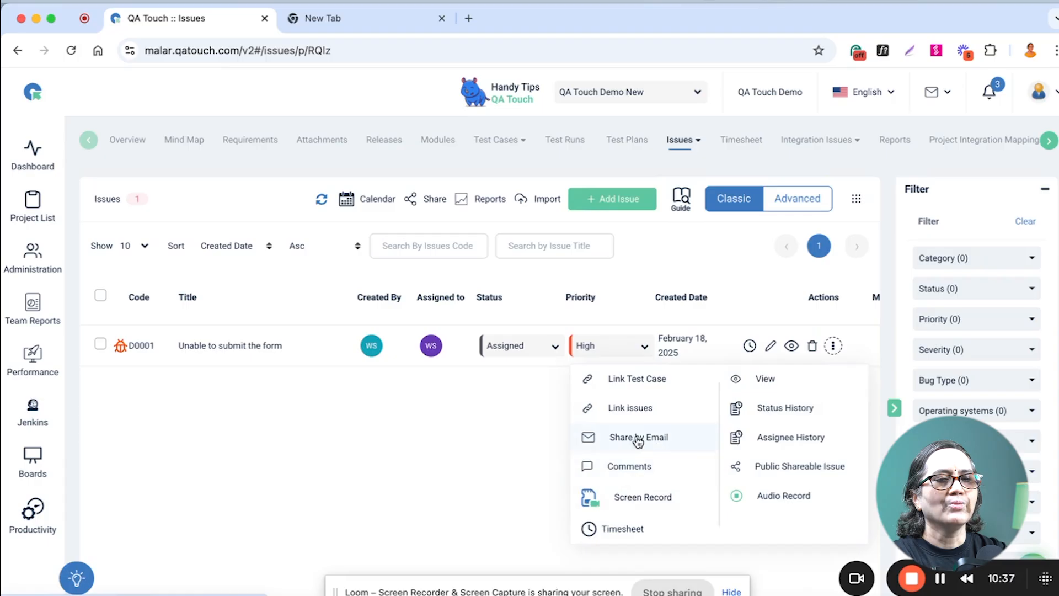
pyautogui.click(739, 272)
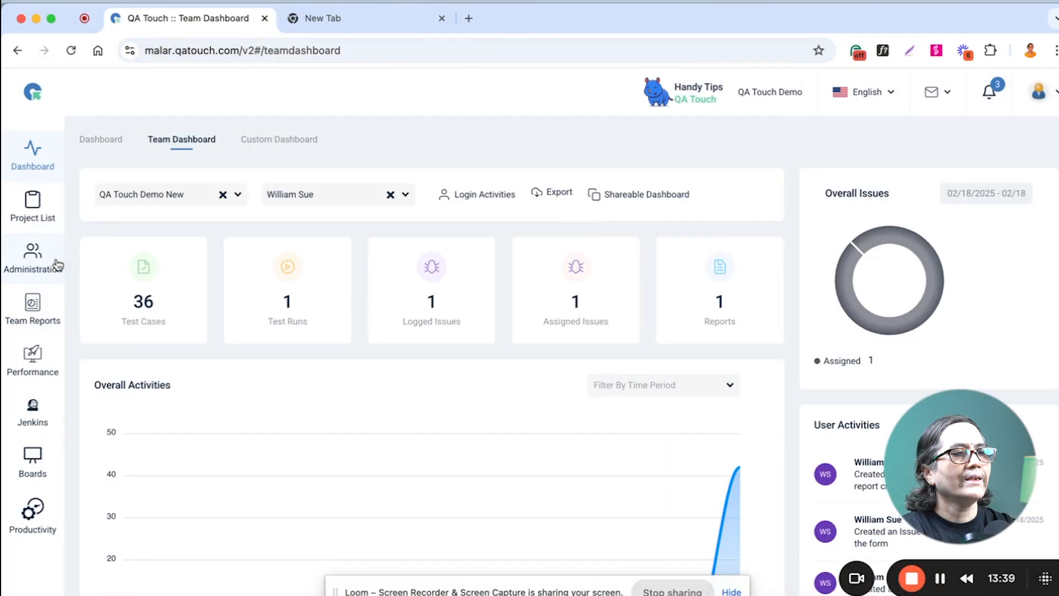
# Open the administration's user management page and look through the list of users.
pyautogui.click(36, 267)
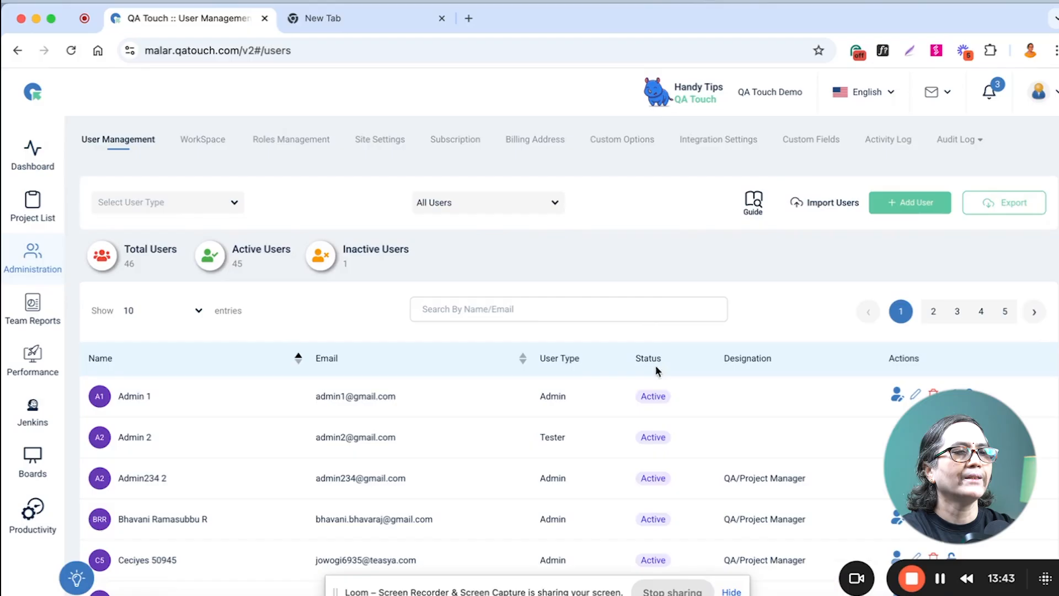
pyautogui.scroll(-3, 692, 383)
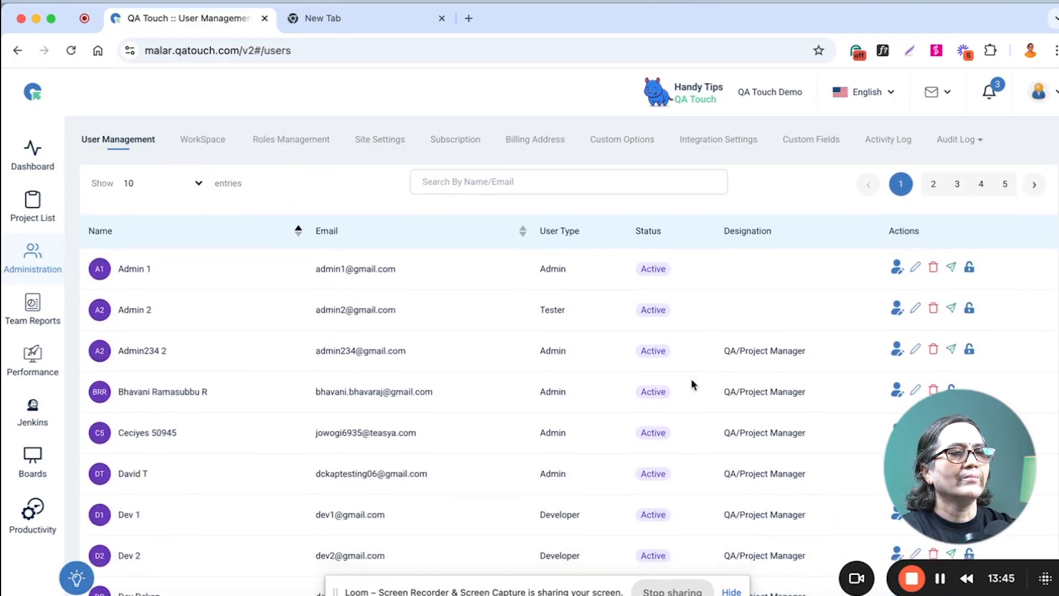
pyautogui.scroll(3, 693, 382)
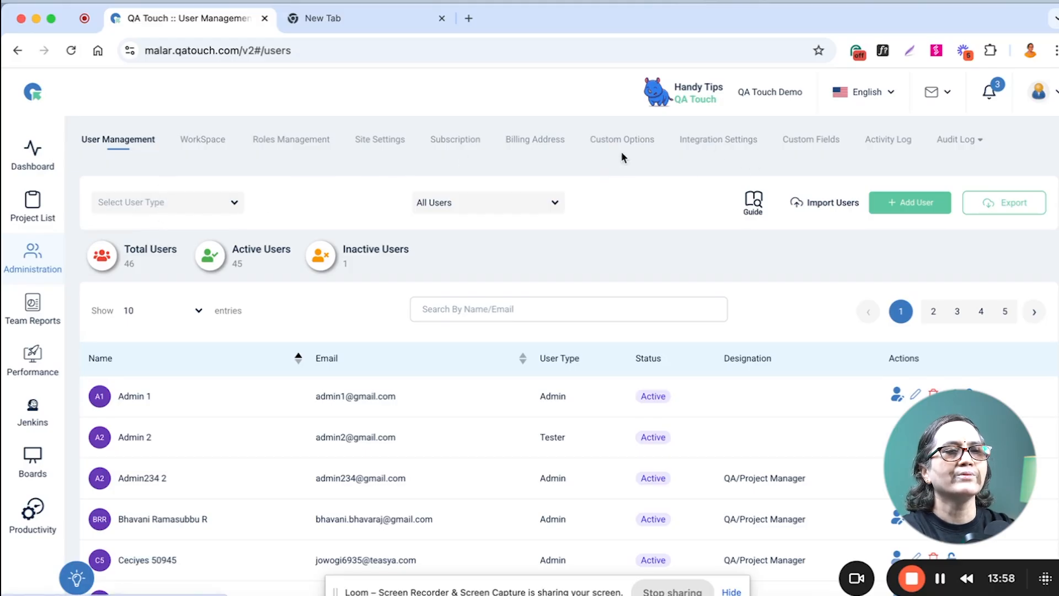
# Examine the custom options for test case types, priorities and tags, and for test run environments.
pyautogui.click(607, 143)
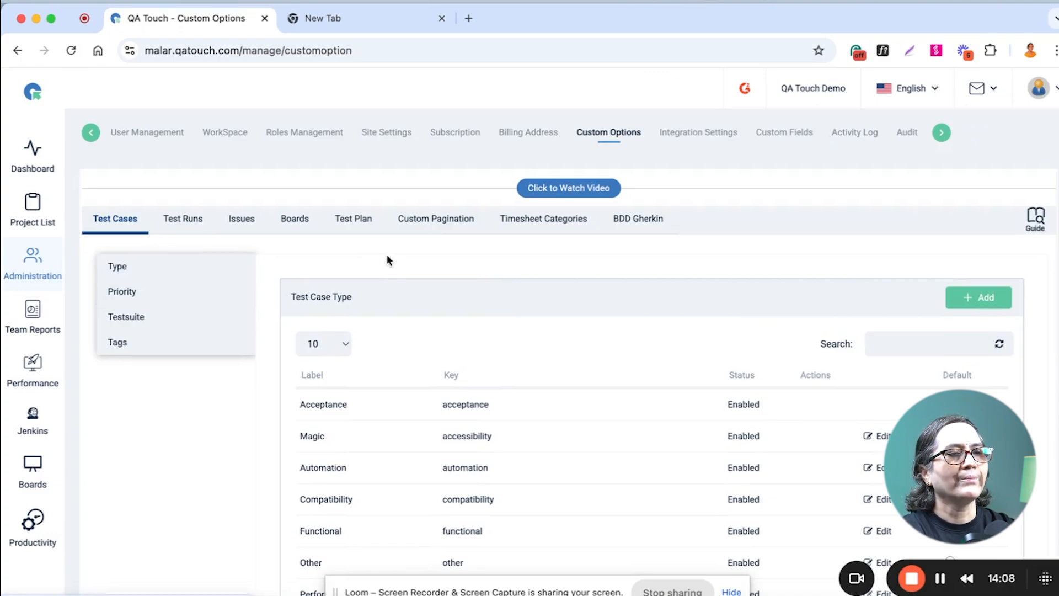
pyautogui.scroll(-4, 599, 398)
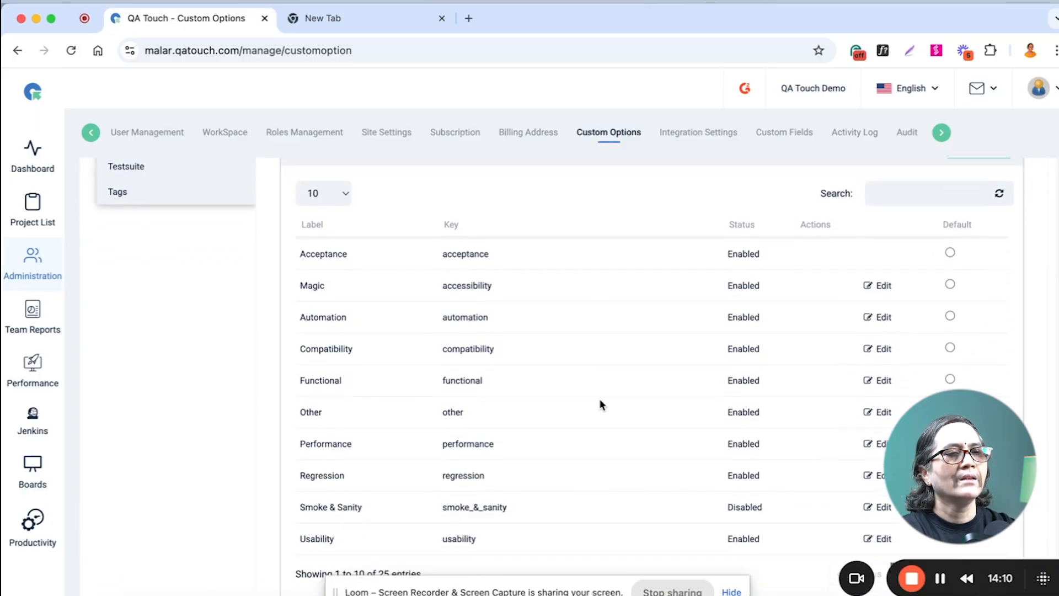
pyautogui.scroll(4, 599, 398)
pyautogui.click(164, 289)
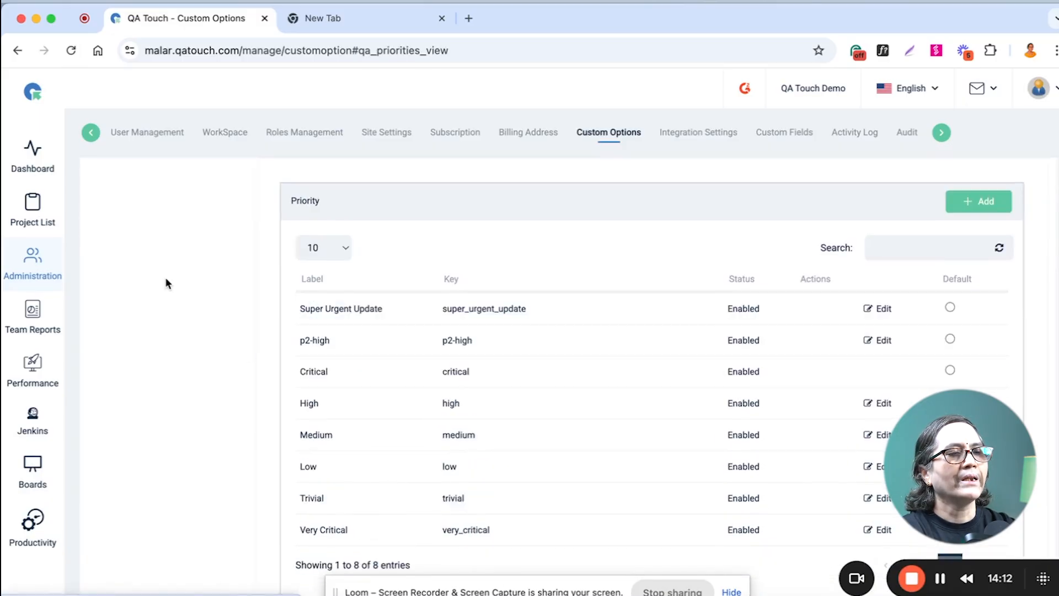
pyautogui.scroll(6, 193, 270)
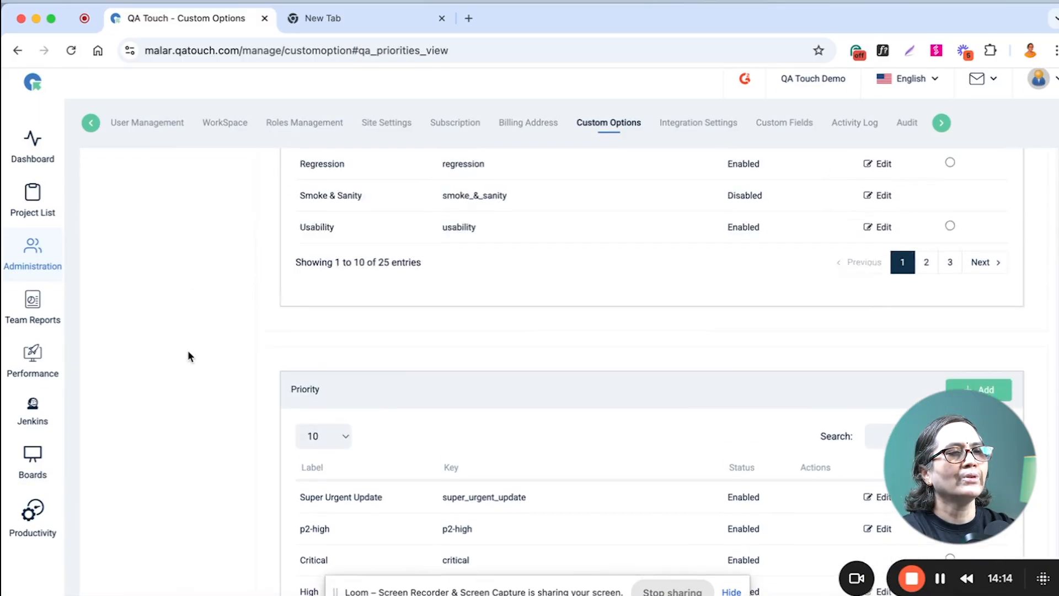
pyautogui.click(145, 332)
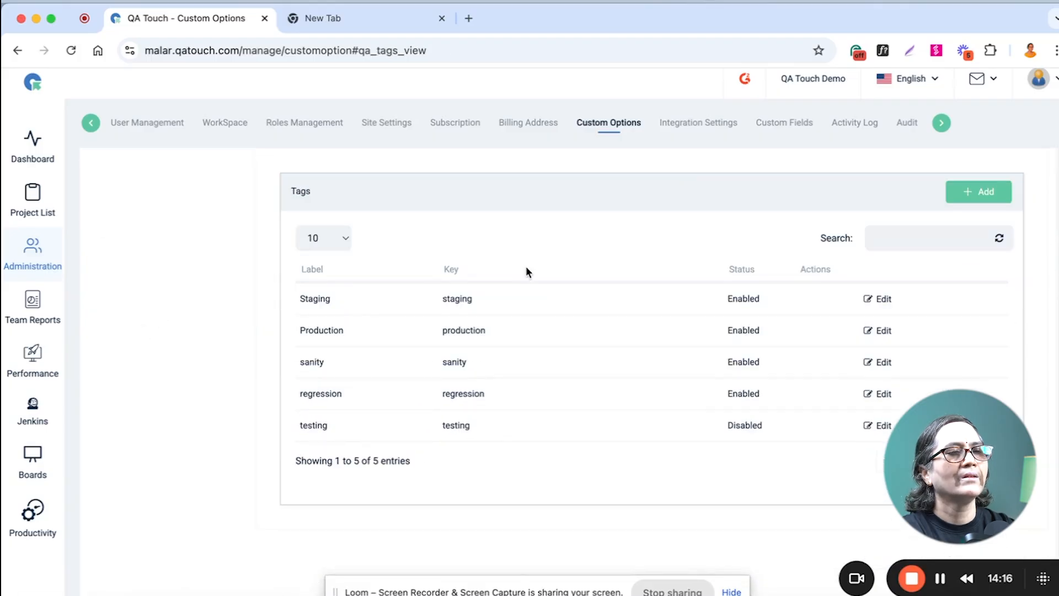
pyautogui.scroll(10, 526, 269)
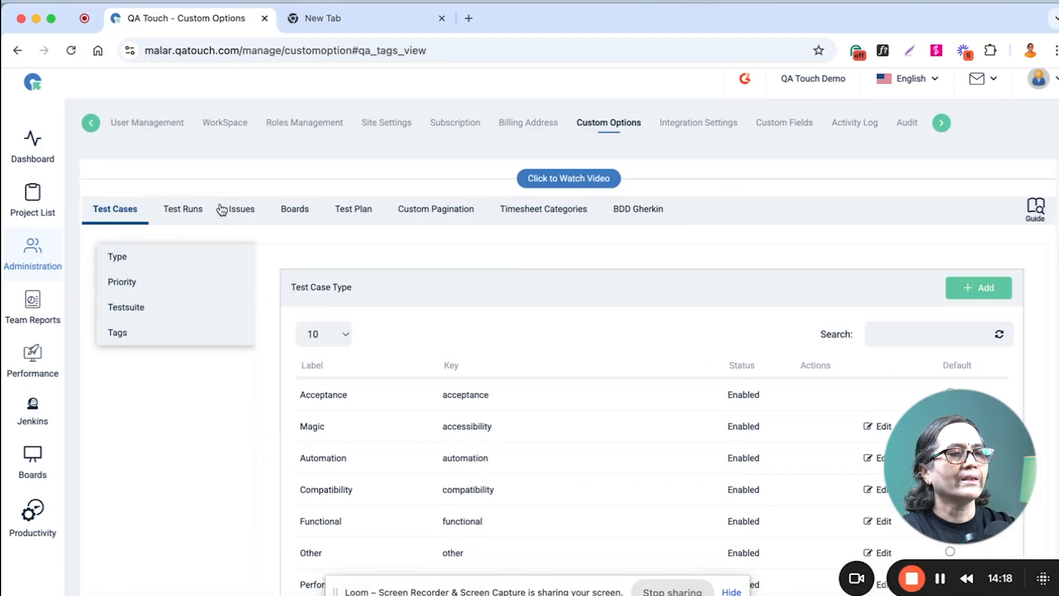
pyautogui.click(178, 213)
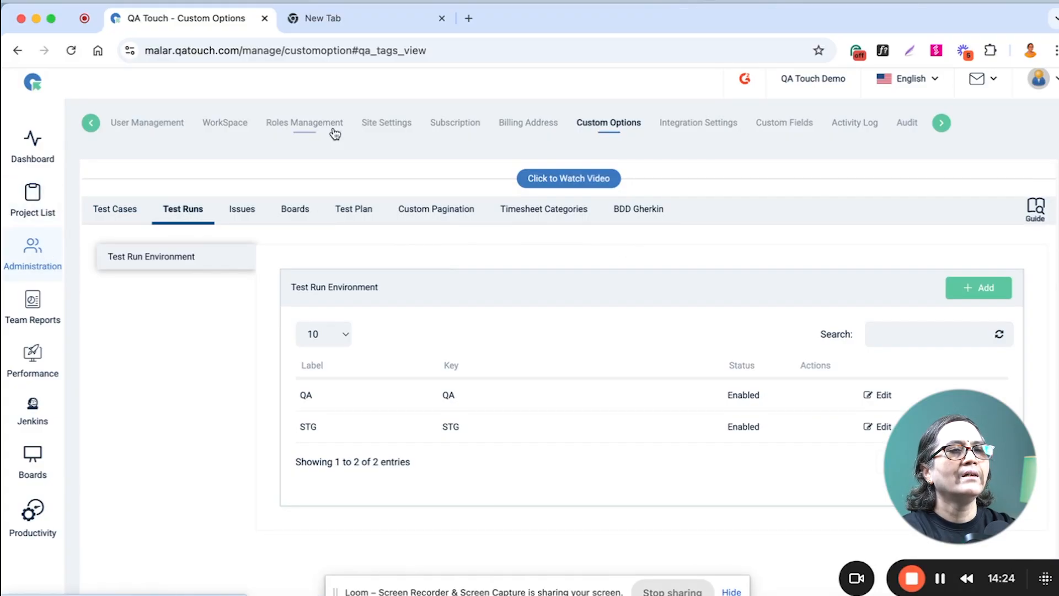
# Open roles management and examine the module permissions offered when adding a new role.
pyautogui.click(297, 125)
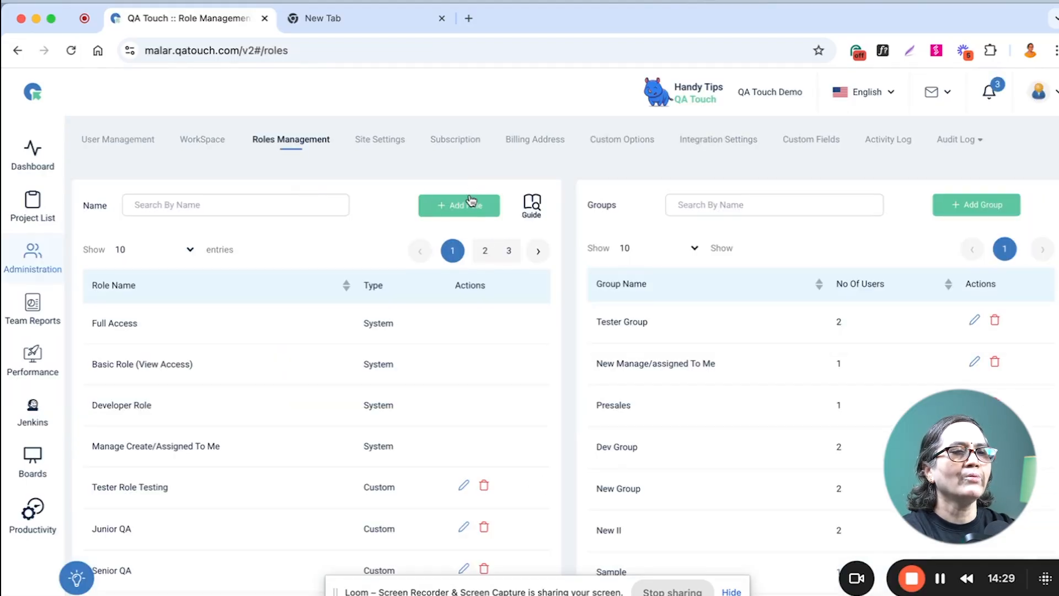
pyautogui.click(468, 206)
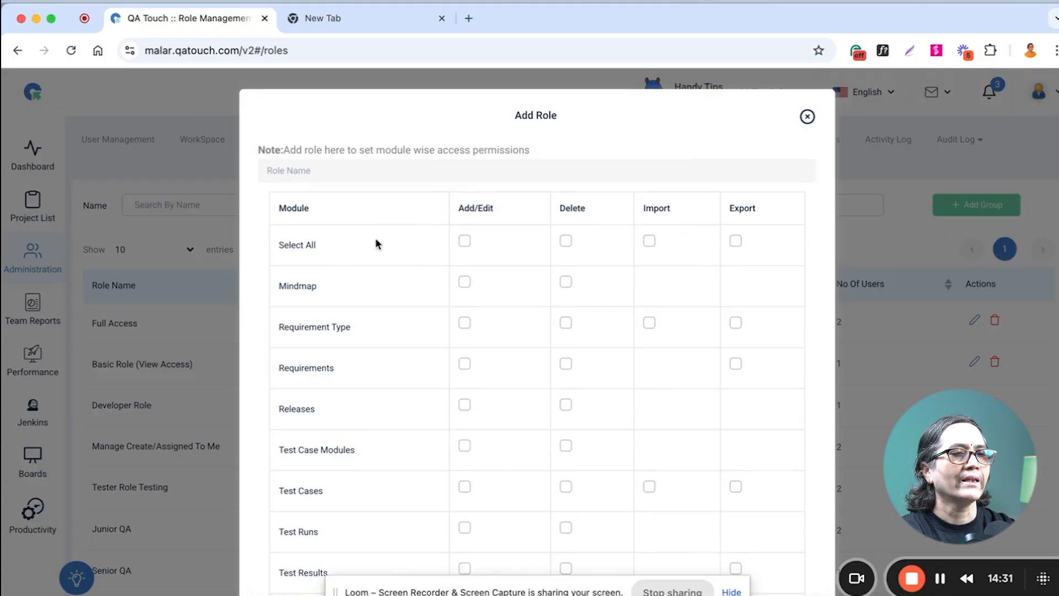
pyautogui.scroll(-5, 492, 395)
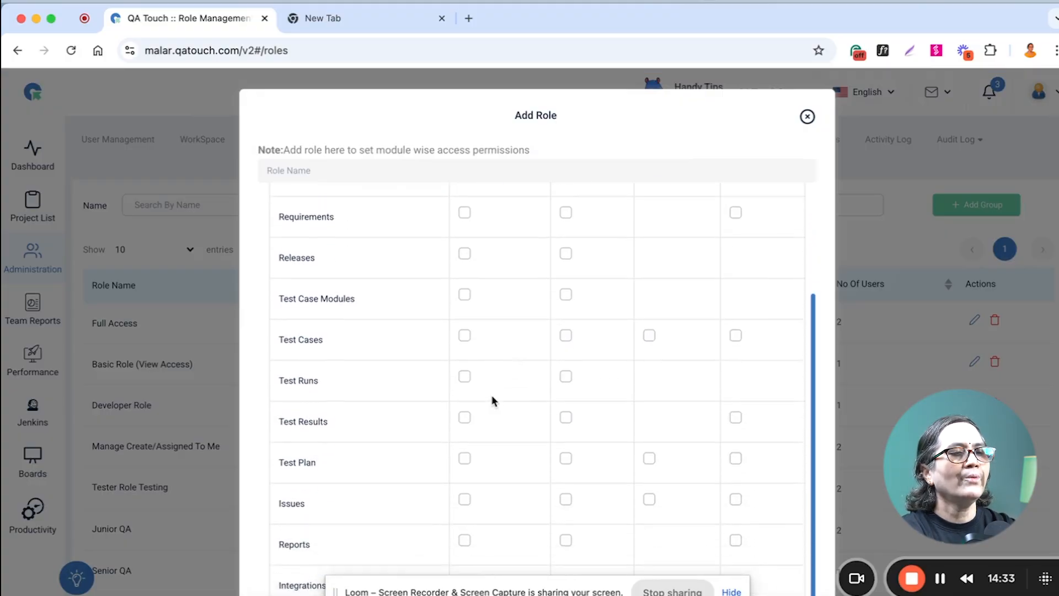
pyautogui.scroll(-3, 491, 395)
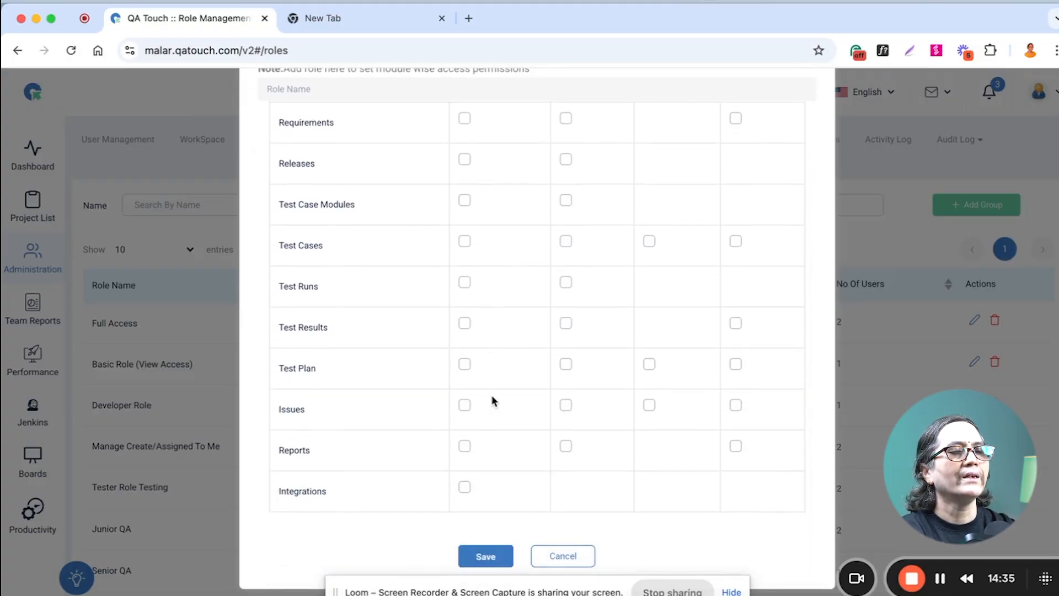
# Close the new role form without saving and look through the site settings and the integration settings.
pyautogui.scroll(8, 491, 395)
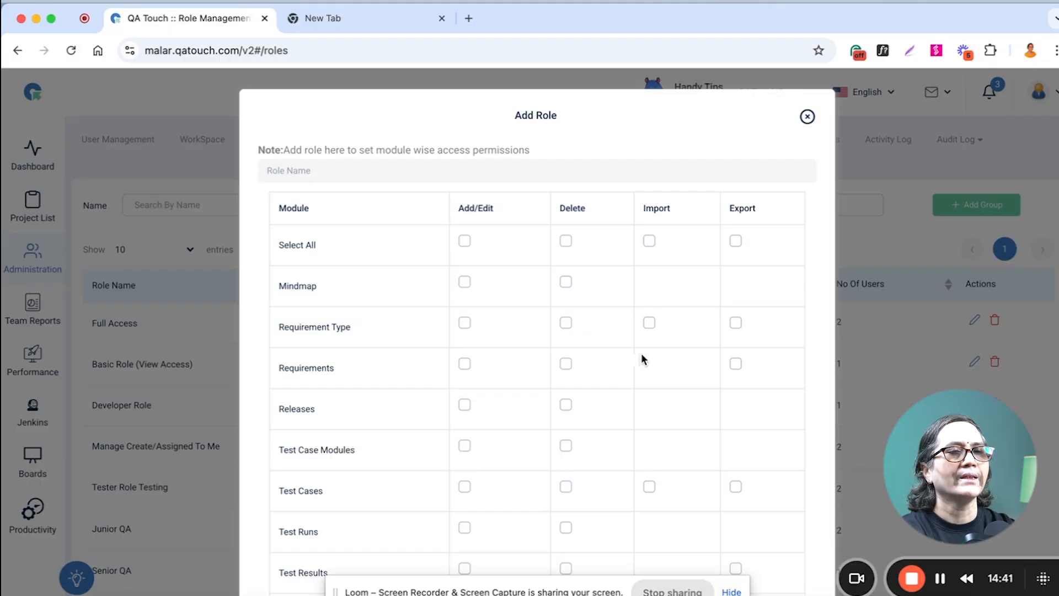
pyautogui.click(807, 116)
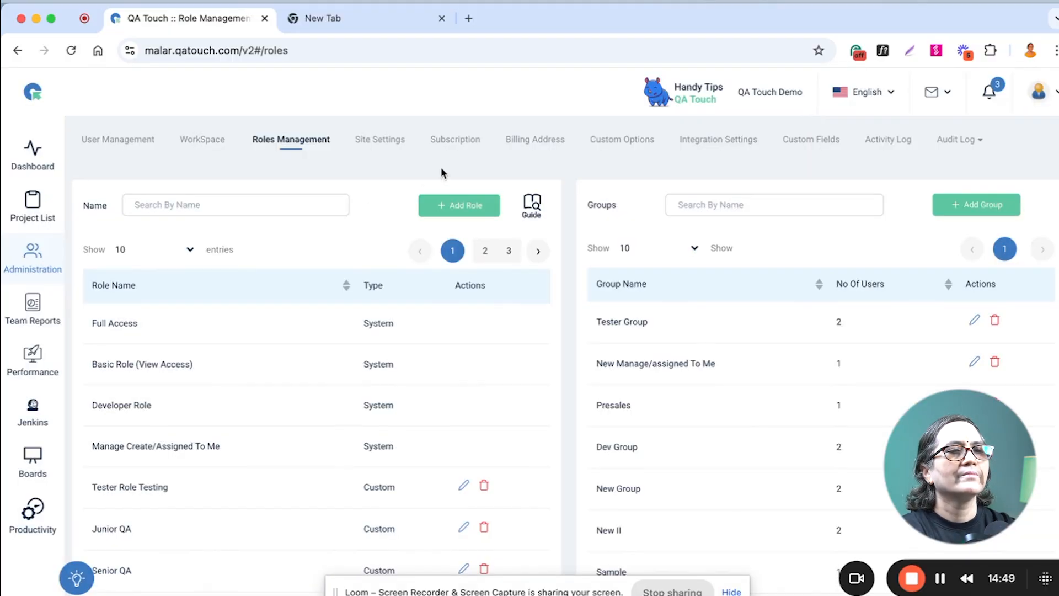
pyautogui.click(386, 142)
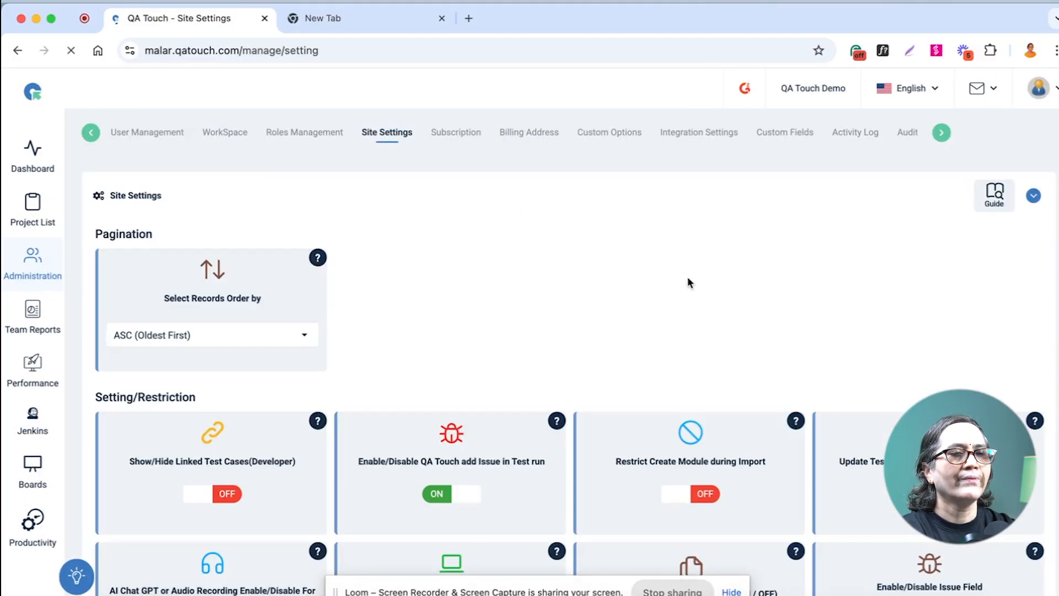
pyautogui.scroll(-5, 675, 289)
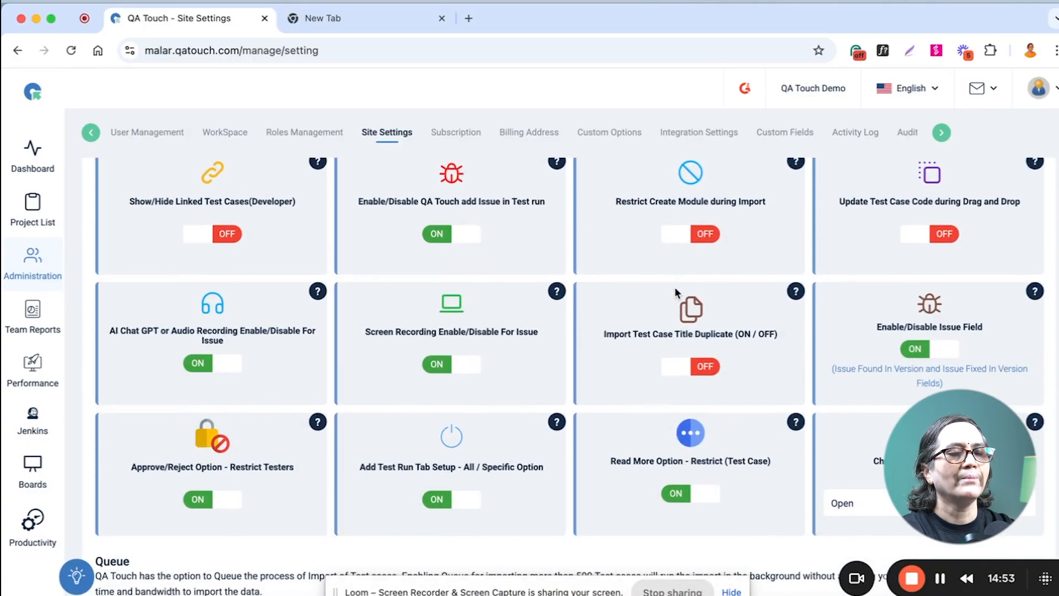
pyautogui.scroll(-9, 759, 393)
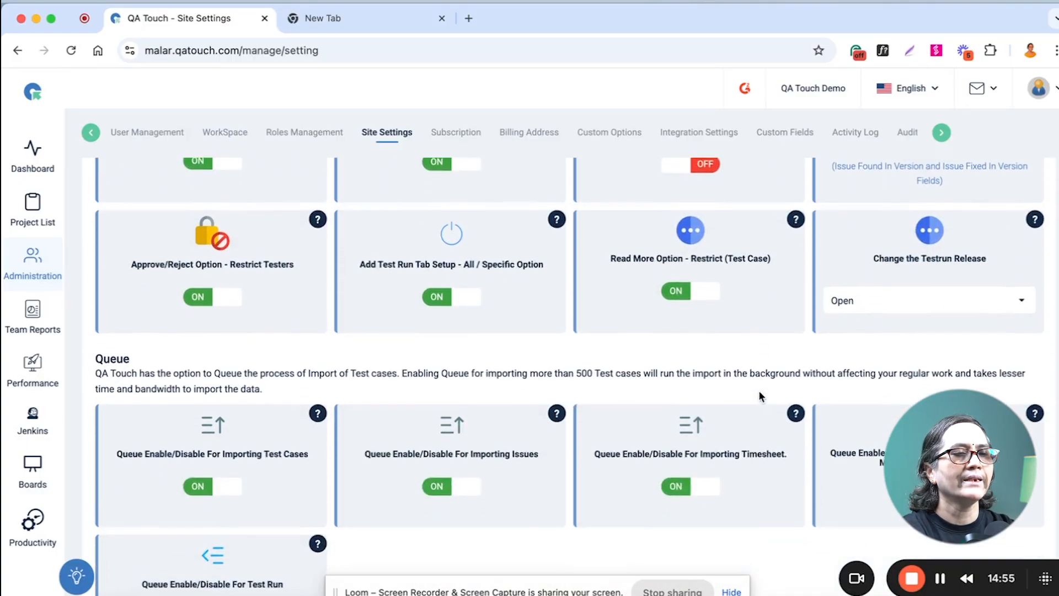
pyautogui.scroll(-7, 759, 392)
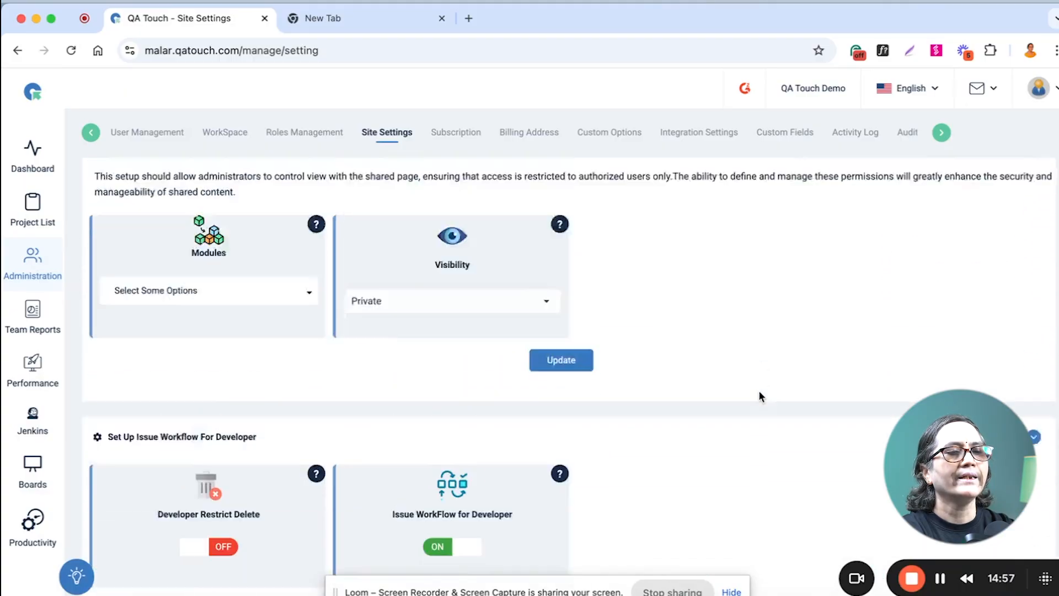
pyautogui.scroll(20, 759, 392)
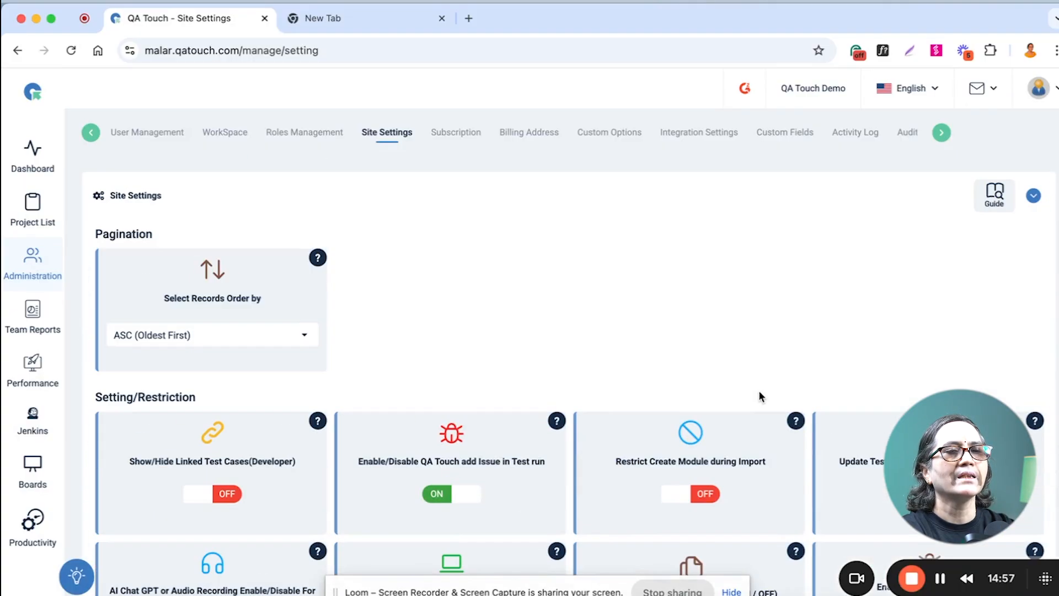
pyautogui.click(693, 135)
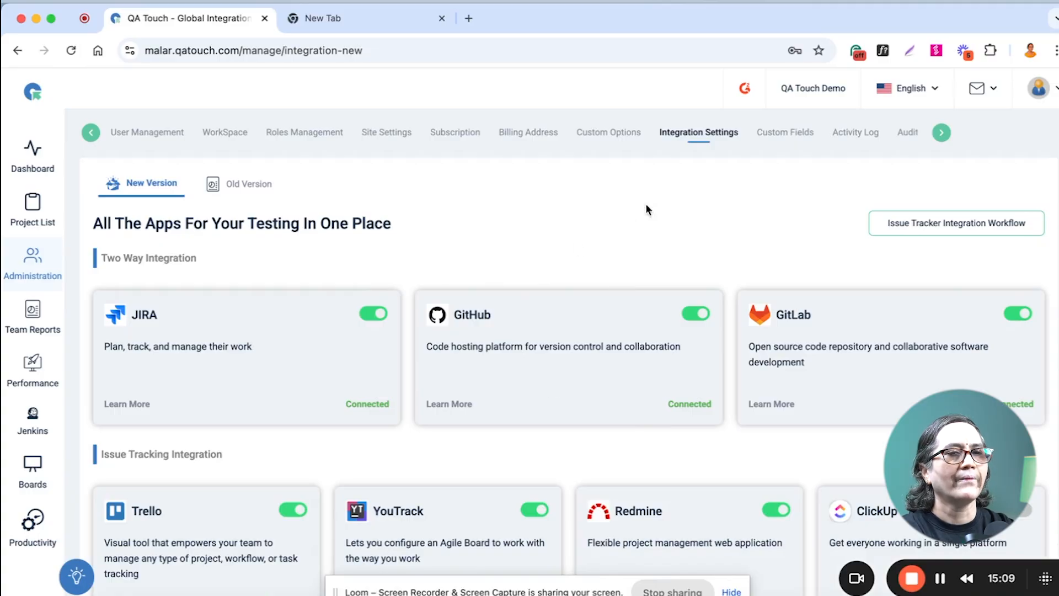
# Open the custom fields page and examine the module, project and field type options offered for adding custom fields.
pyautogui.click(785, 134)
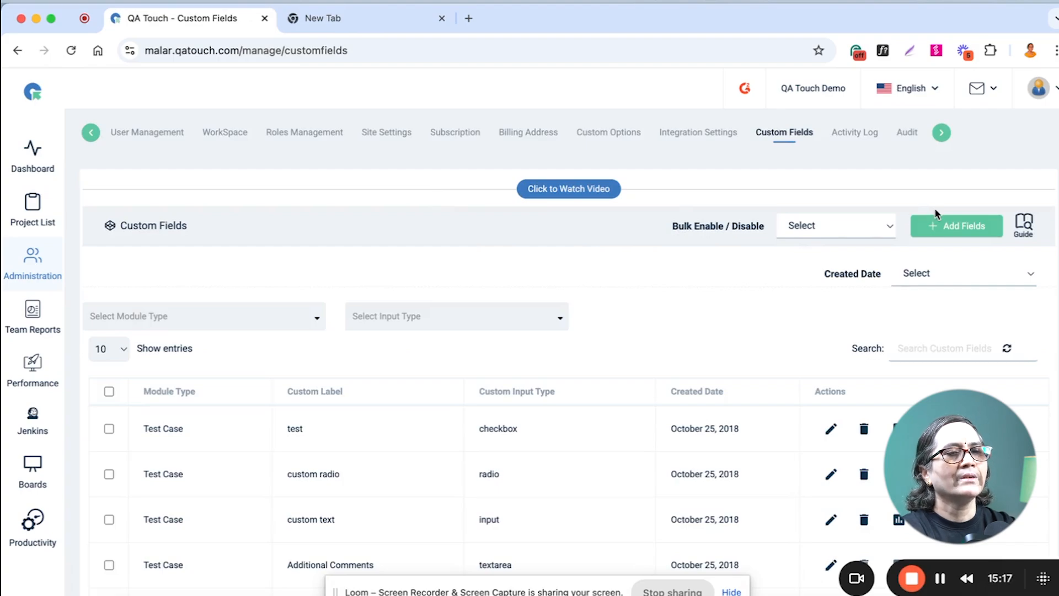
pyautogui.click(974, 226)
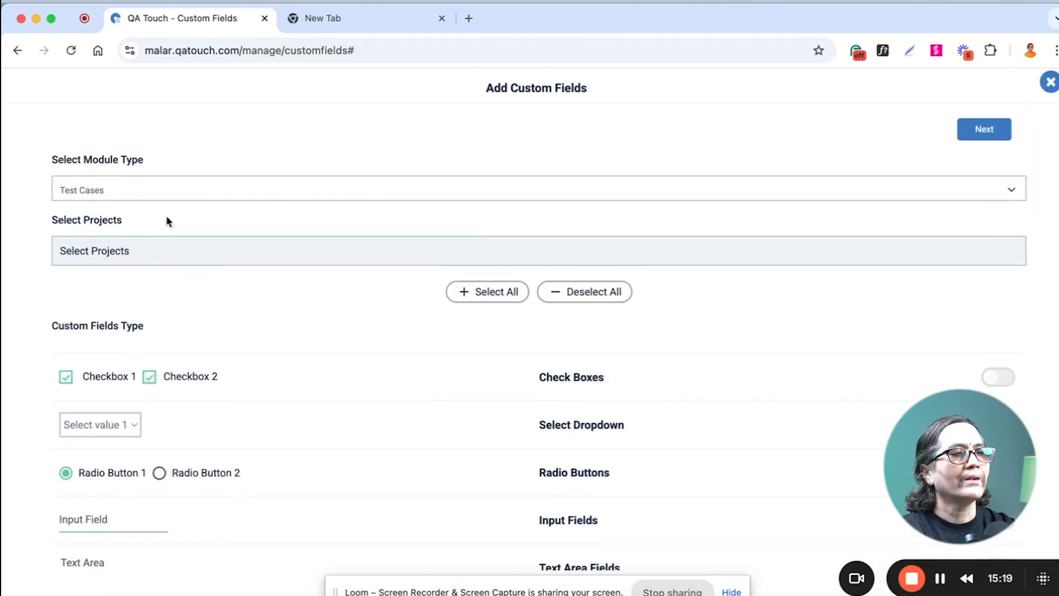
pyautogui.click(145, 246)
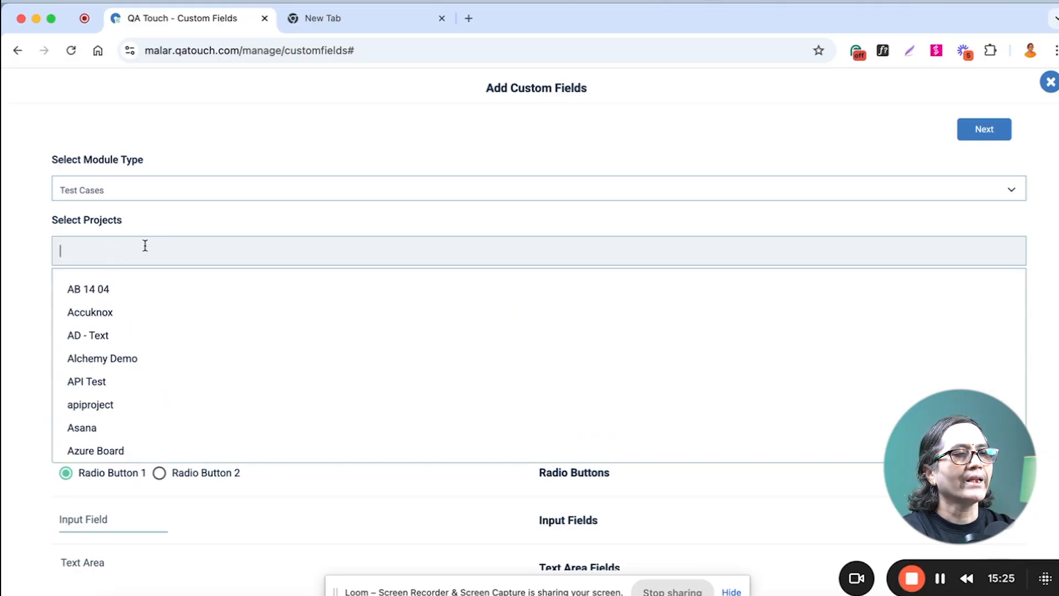
pyautogui.click(276, 216)
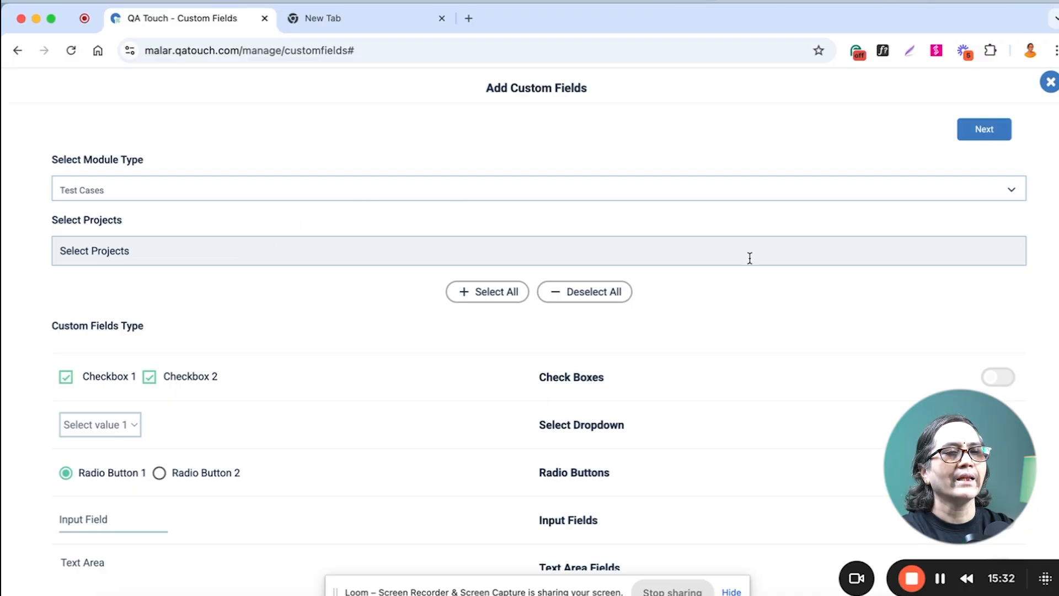
pyautogui.scroll(-2, 763, 318)
pyautogui.scroll(-1, 761, 318)
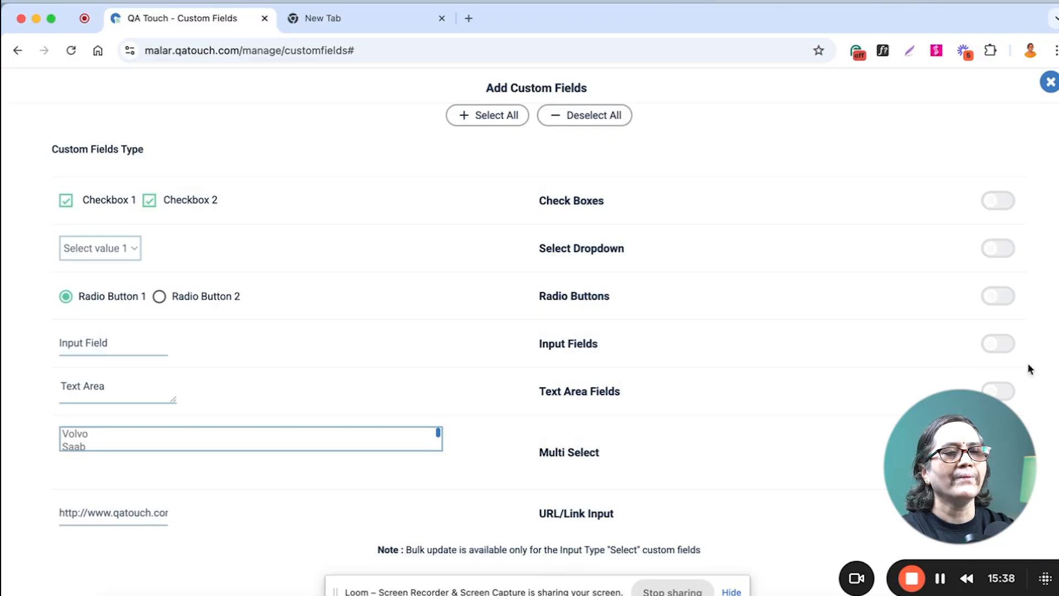
pyautogui.scroll(3, 946, 292)
pyautogui.scroll(-3, 948, 297)
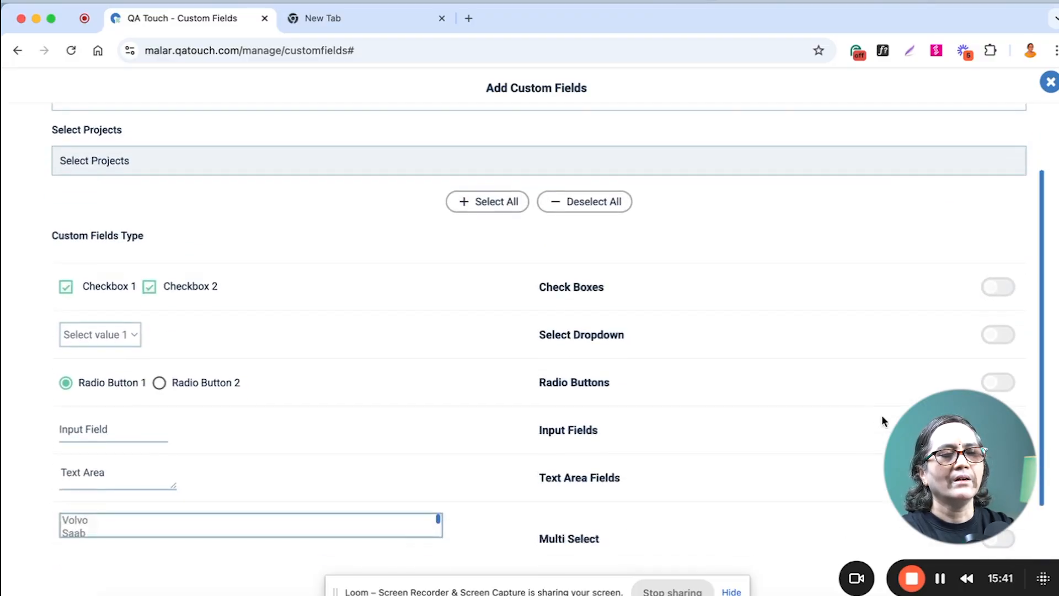
# Try the input and text area types for a test case custom field, view the label settings, and close the form unsaved.
pyautogui.click(999, 344)
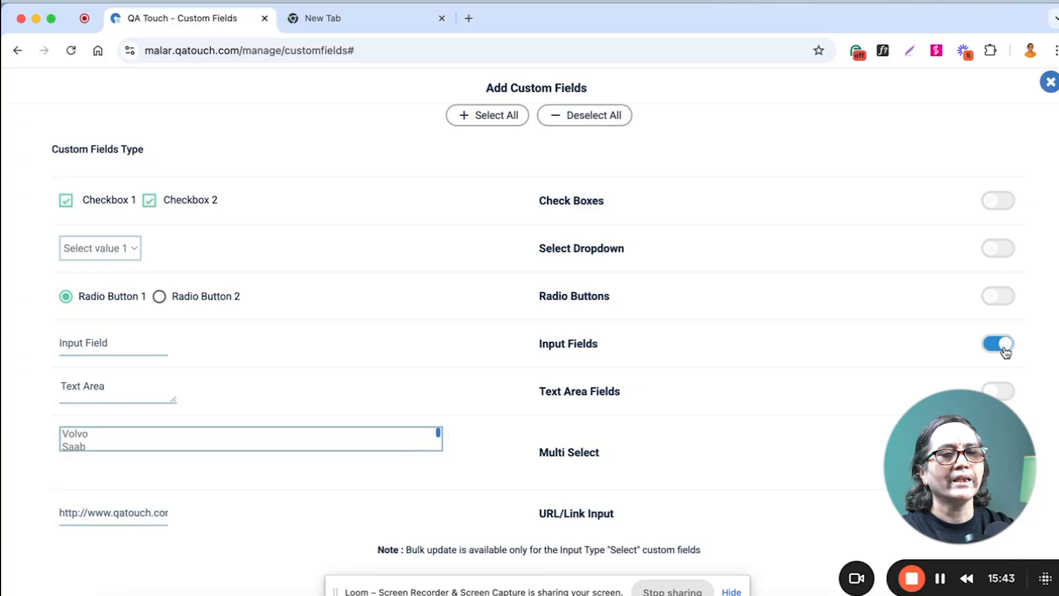
pyautogui.click(998, 391)
pyautogui.scroll(3, 875, 256)
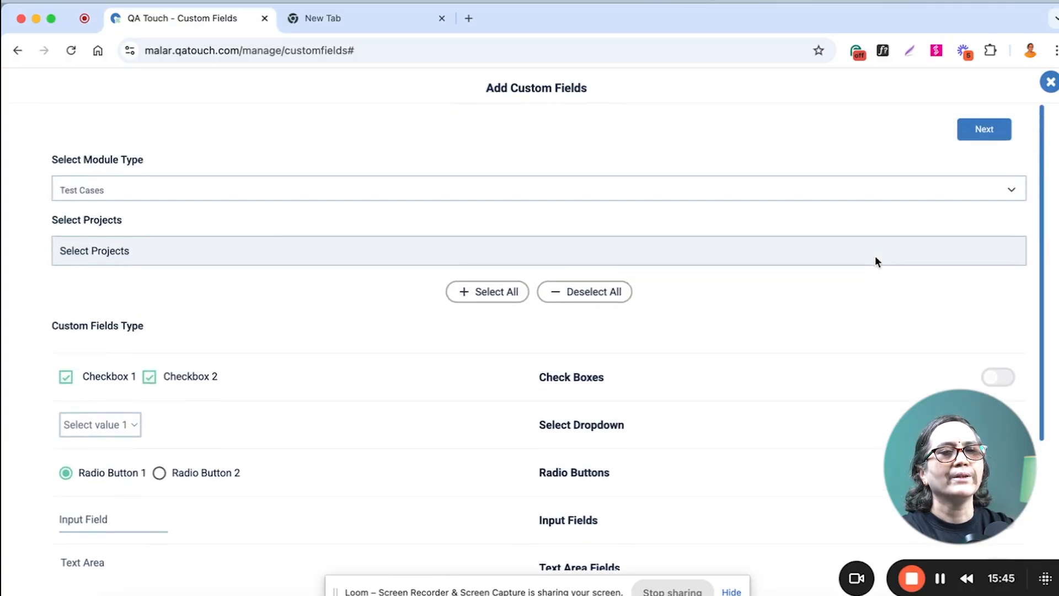
pyautogui.click(984, 132)
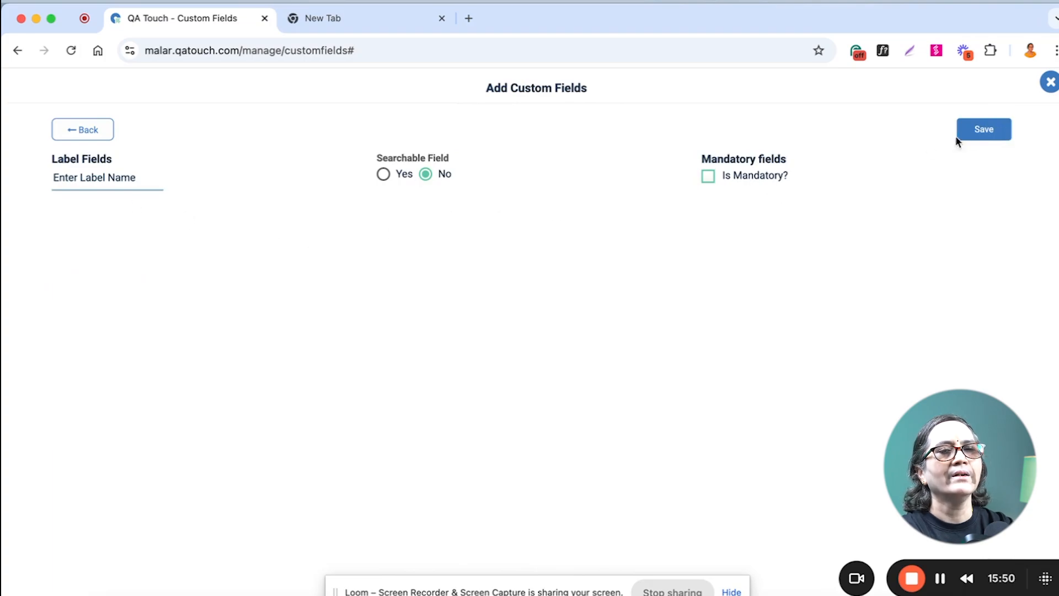
pyautogui.click(1047, 83)
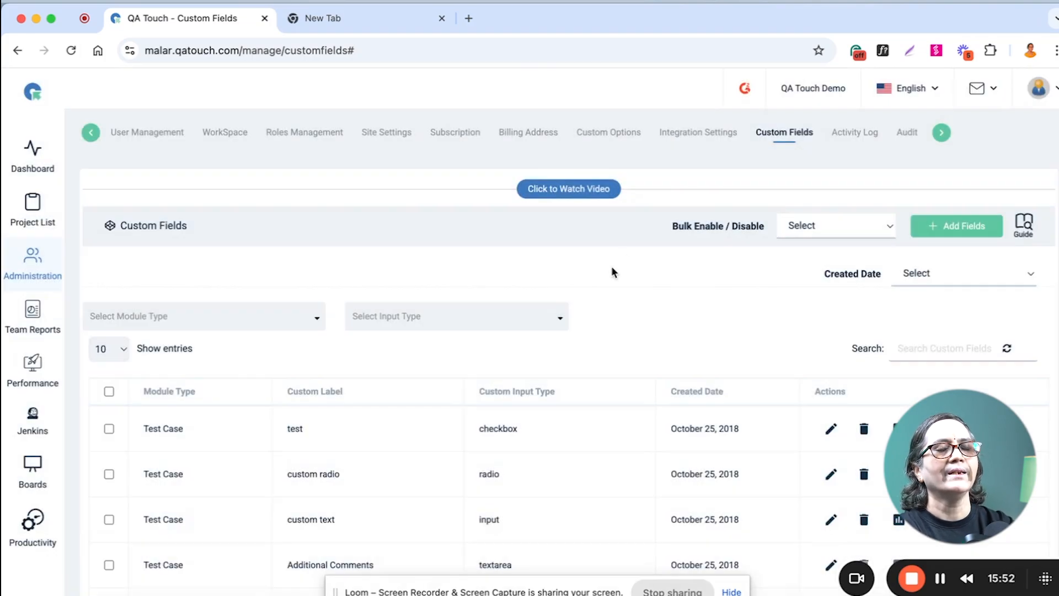
# Open the administration's audit log of site setting changes.
pyautogui.click(907, 133)
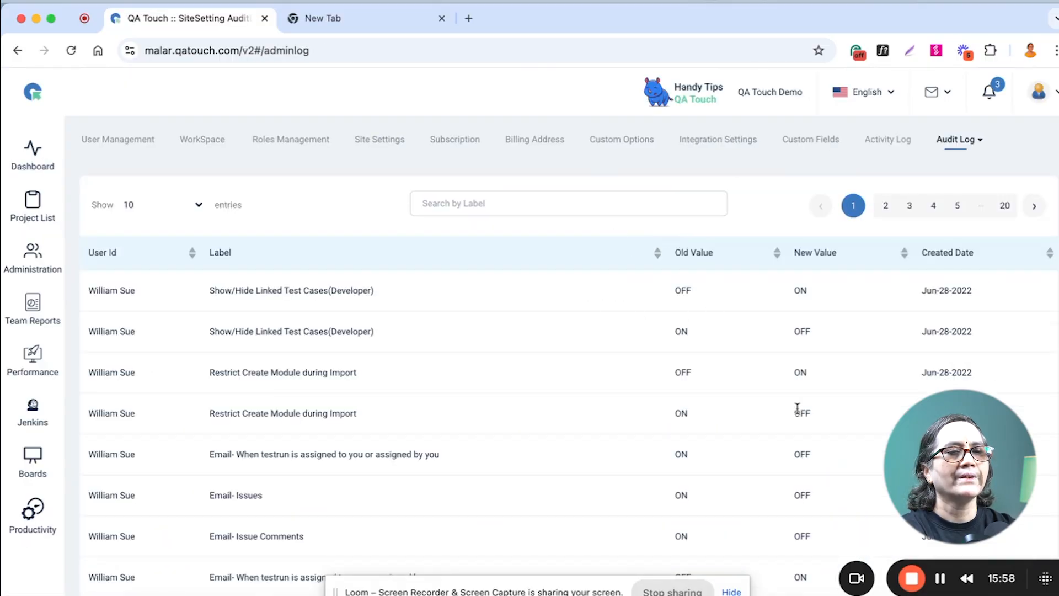
# Open test case TC0032 from the Contact module of the QA Touch Demo New project.
pyautogui.click(25, 216)
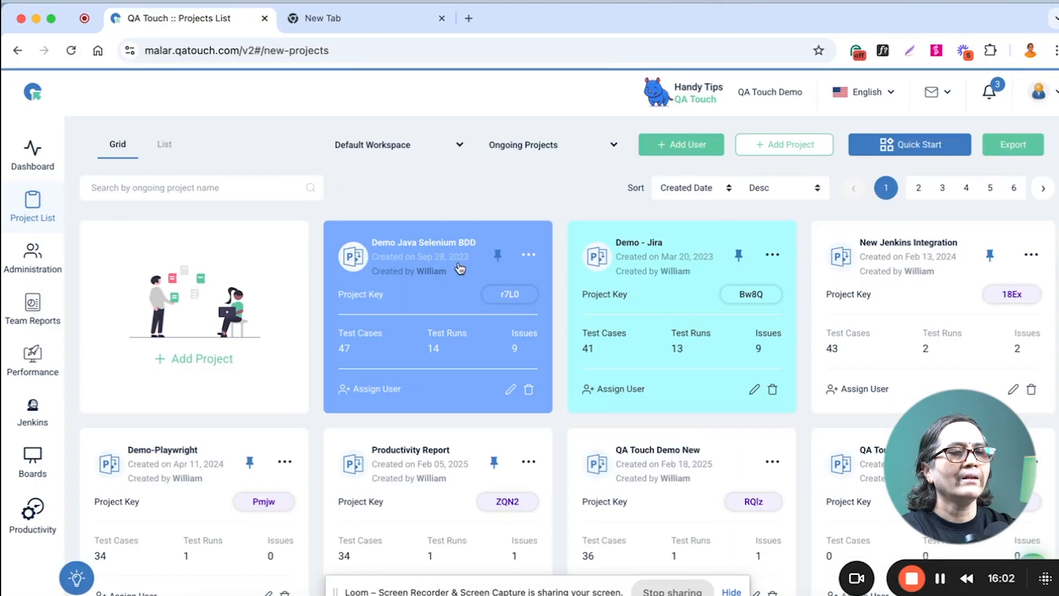
pyautogui.click(667, 505)
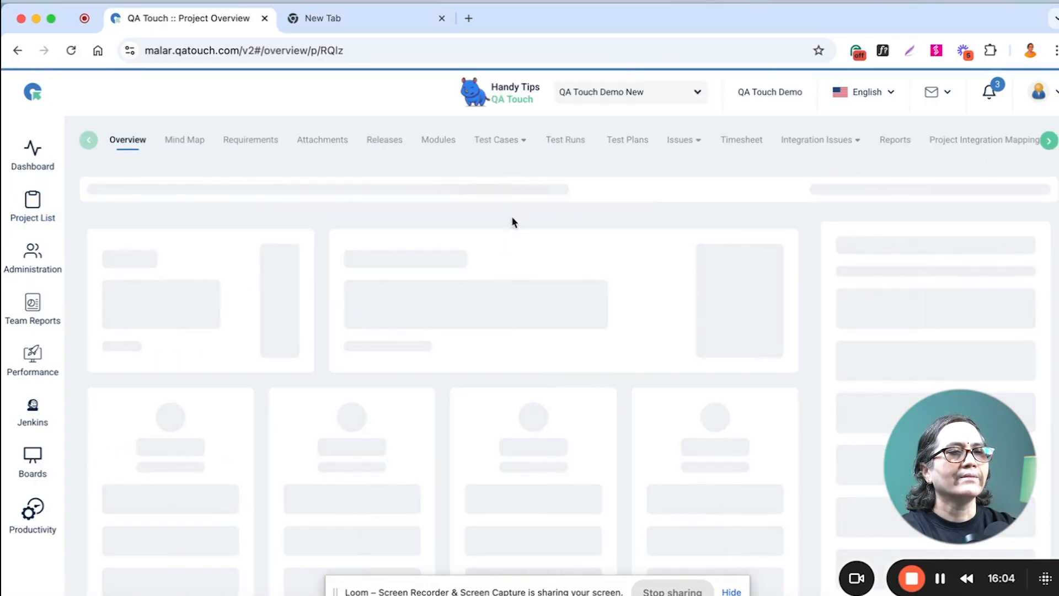
pyautogui.click(496, 144)
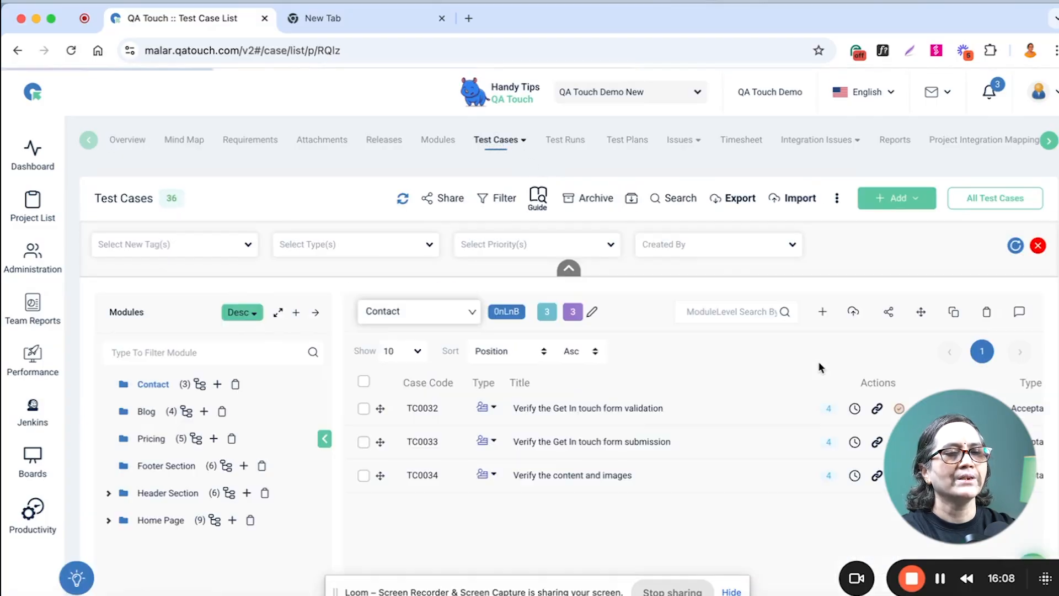
pyautogui.scroll(-1, 805, 366)
pyautogui.click(610, 369)
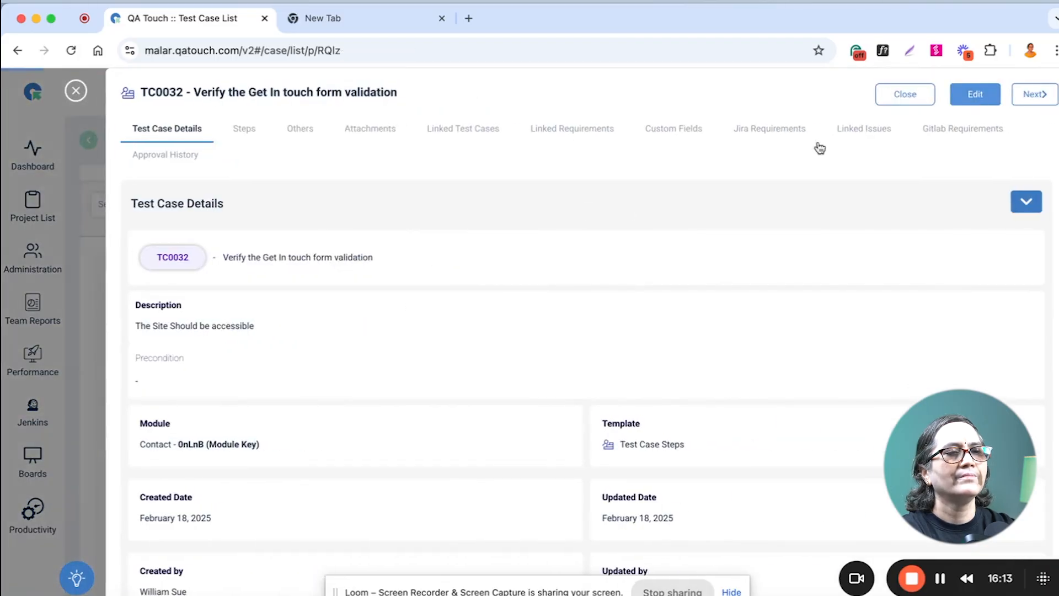
# Change the test case title to "Verify the Get In touch form validation and verification" and save it.
pyautogui.click(974, 94)
pyautogui.click(371, 339)
pyautogui.write('alidation and verificat')
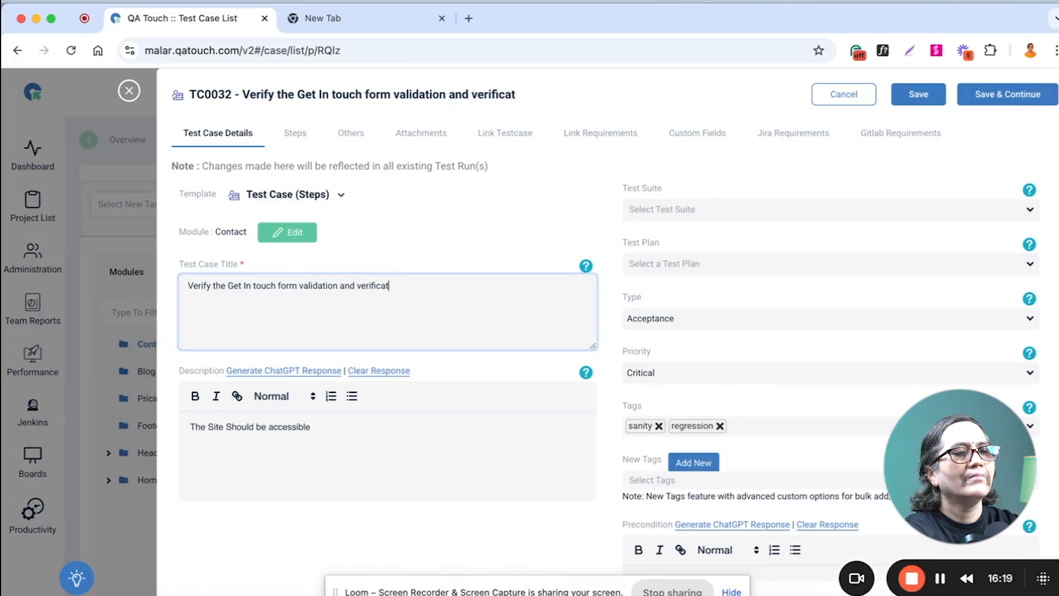
pyautogui.write('n')
pyautogui.click(915, 94)
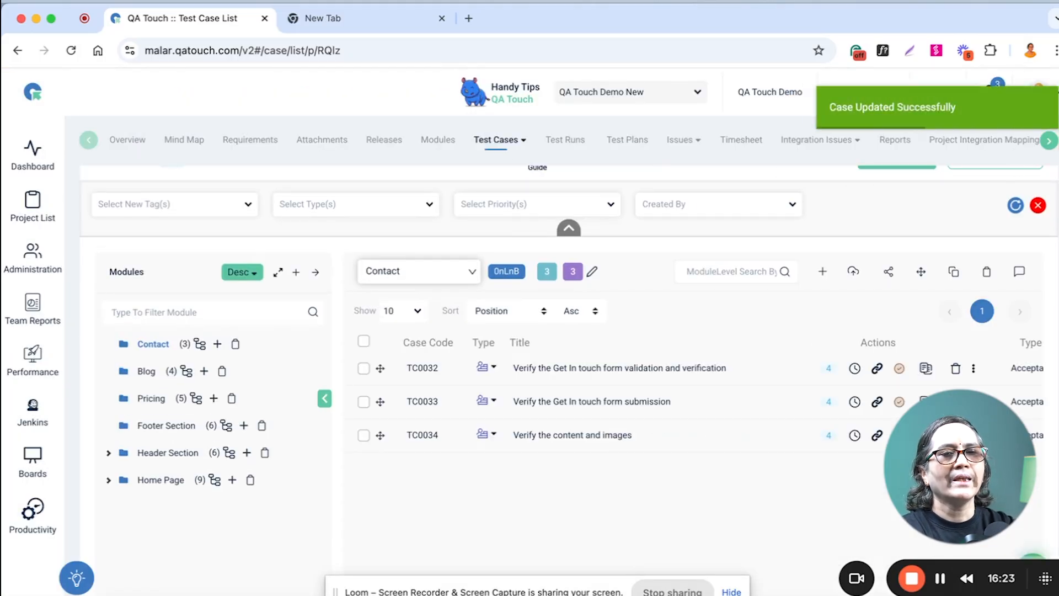
# Open the project's audit log to review the recorded test case title change.
pyautogui.click(1050, 142)
pyautogui.click(1009, 142)
pyautogui.click(1009, 172)
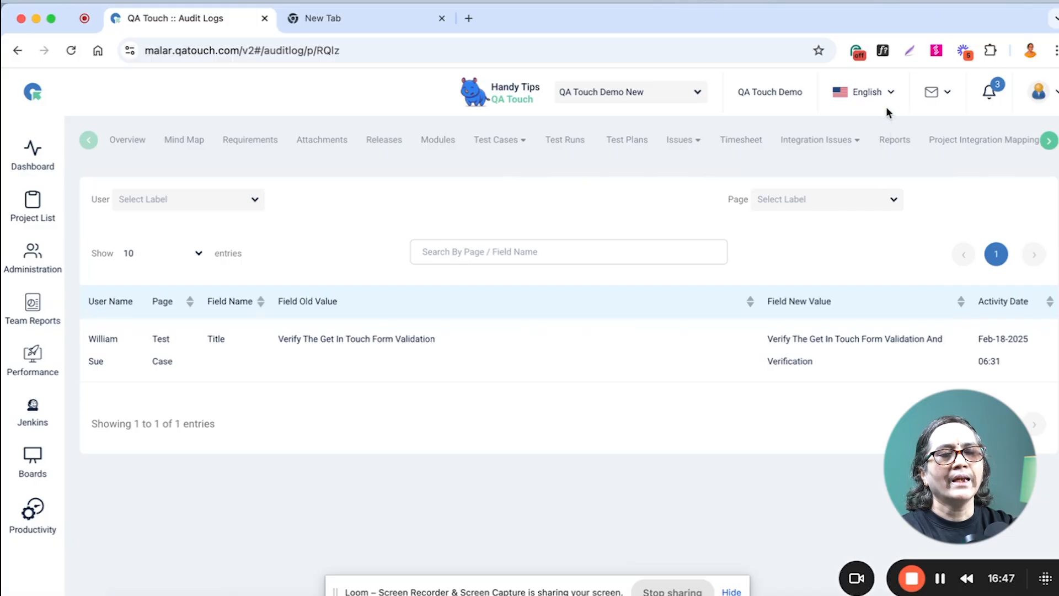
# View the languages offered for the interface without changing the selection.
pyautogui.click(888, 92)
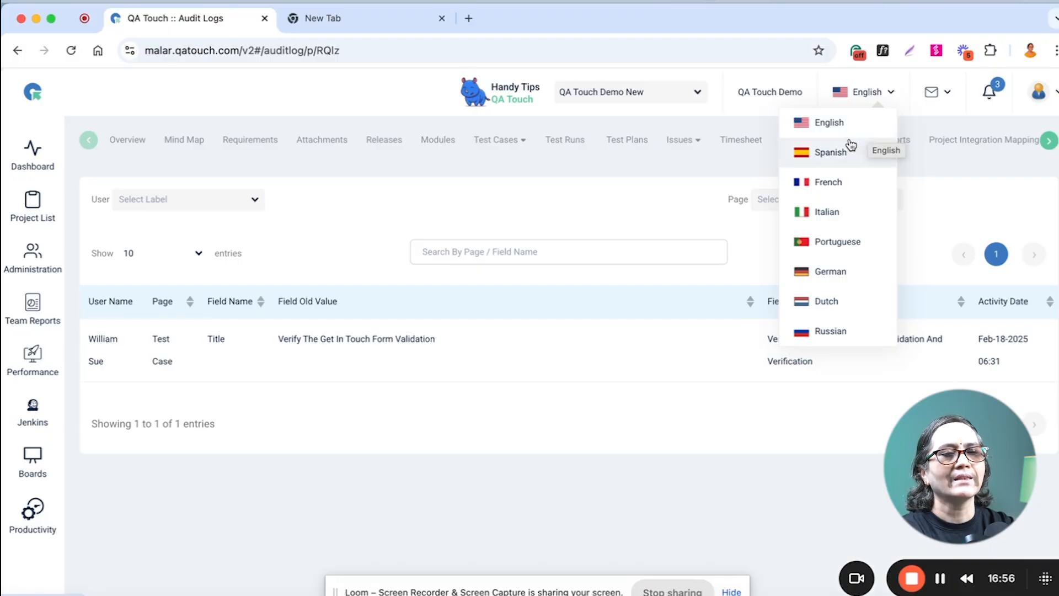
pyautogui.click(939, 113)
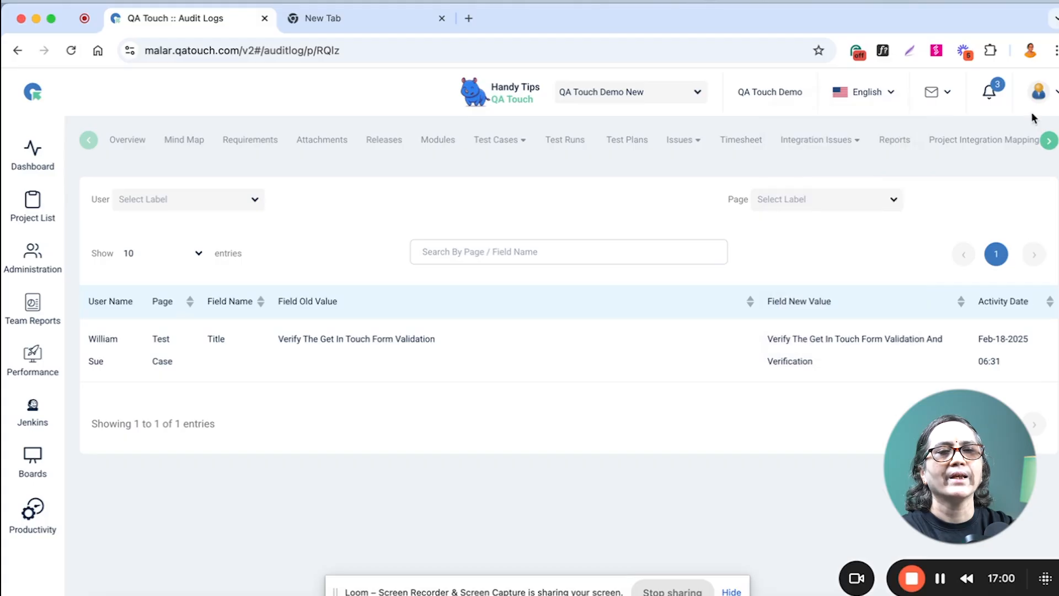
# Look through the user profile's theme, avatar, API key, notification and locale settings, and return to the project list.
pyautogui.click(1039, 95)
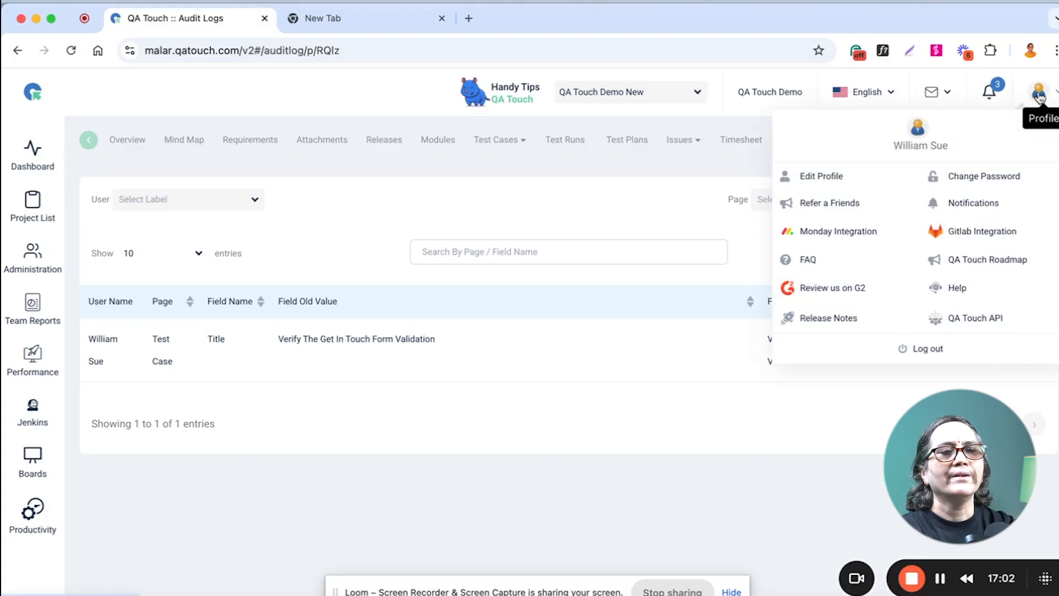
pyautogui.click(820, 177)
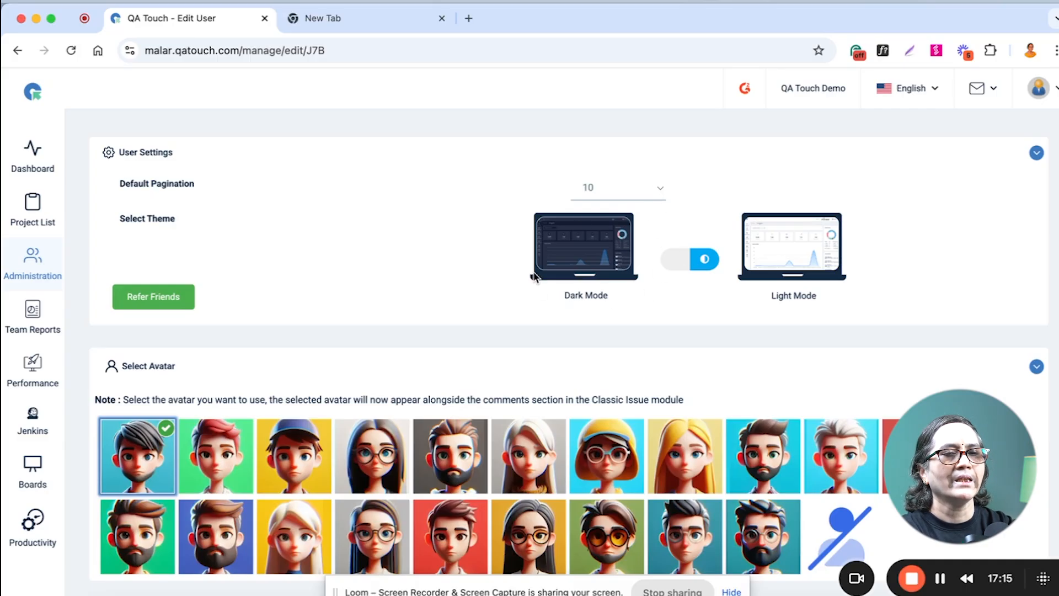
pyautogui.scroll(-10, 783, 319)
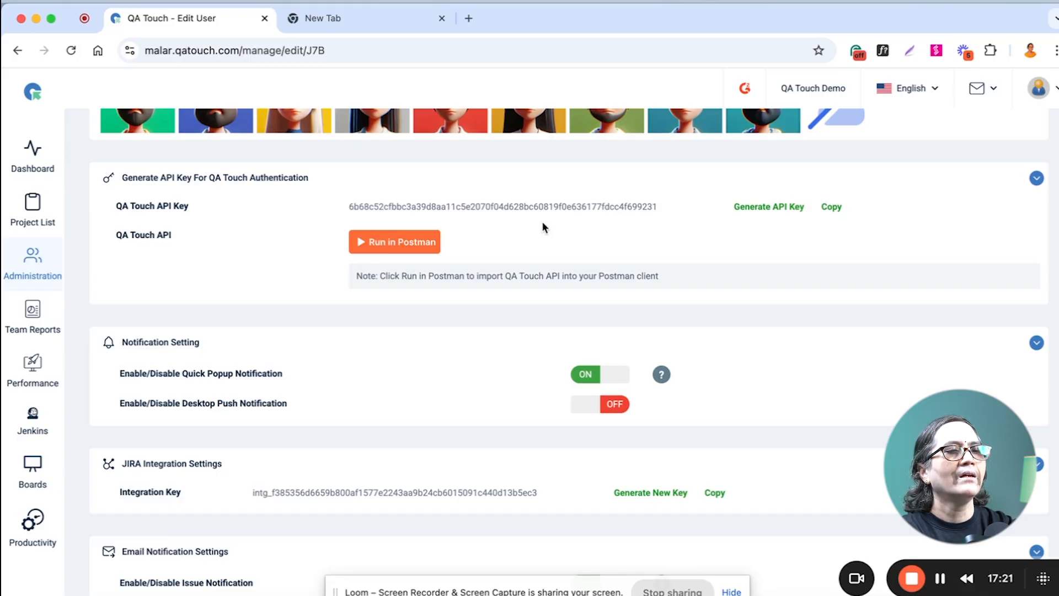
pyautogui.scroll(-1, 539, 226)
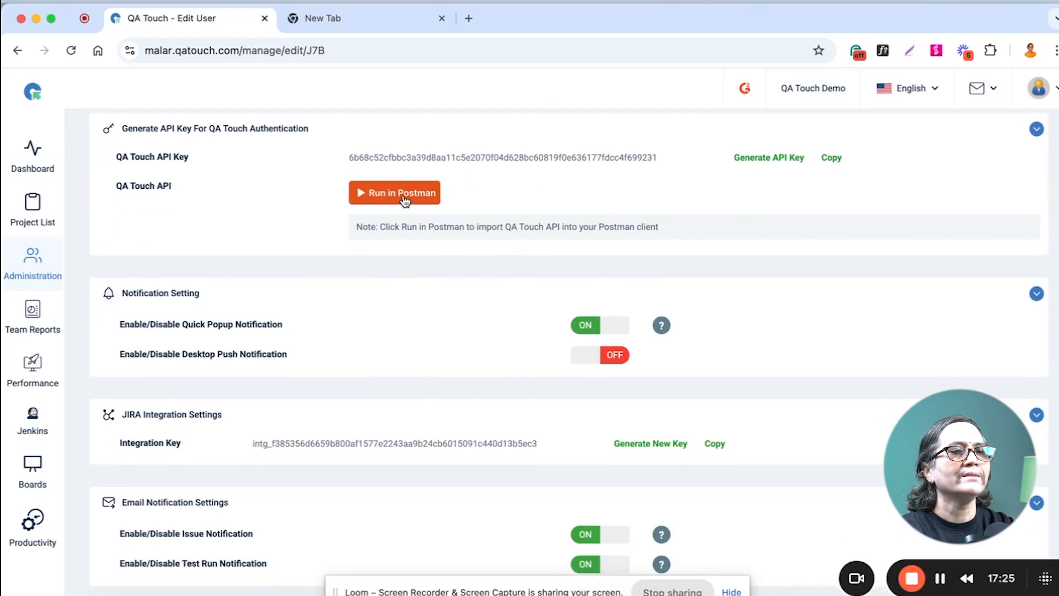
pyautogui.scroll(-12, 417, 326)
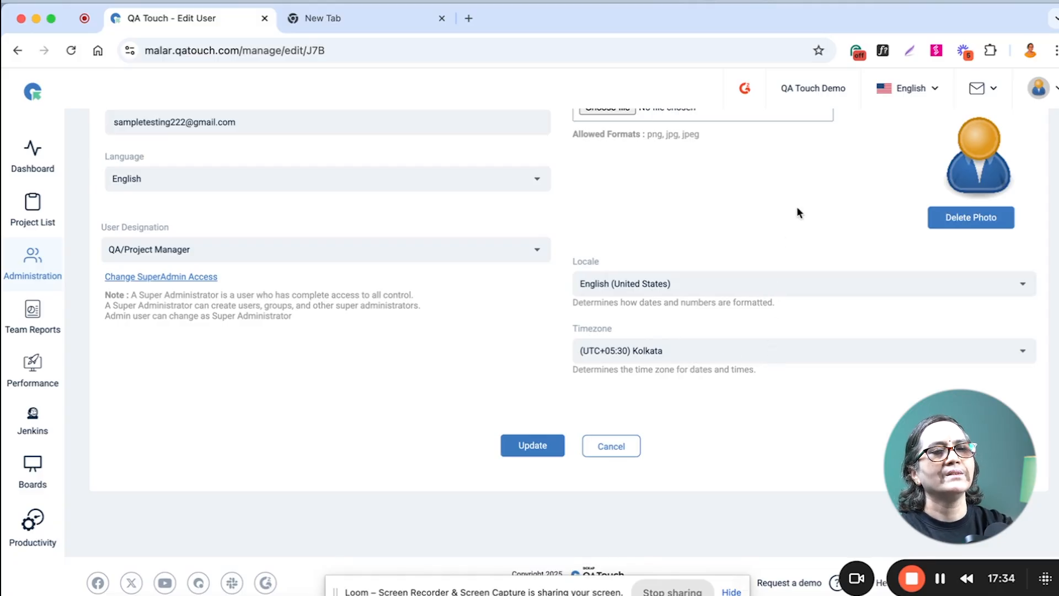
pyautogui.scroll(15, 836, 177)
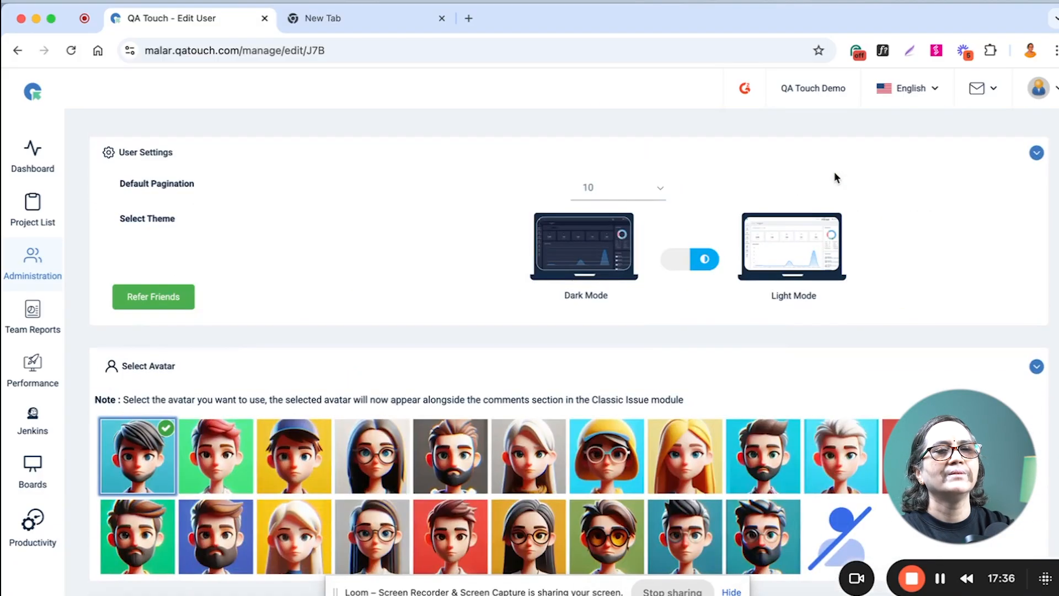
pyautogui.click(27, 209)
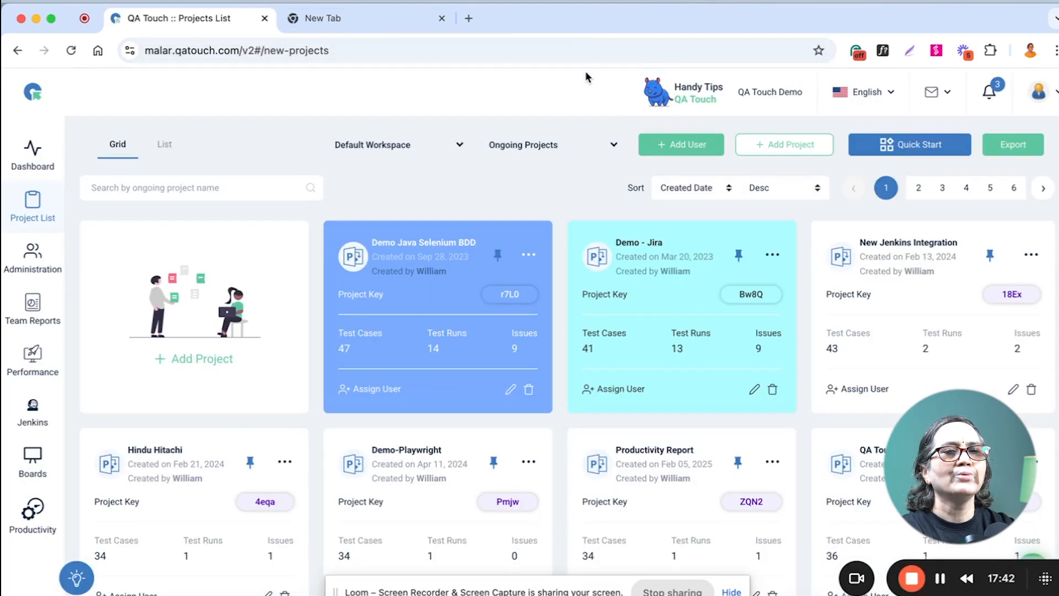
pyautogui.click(934, 90)
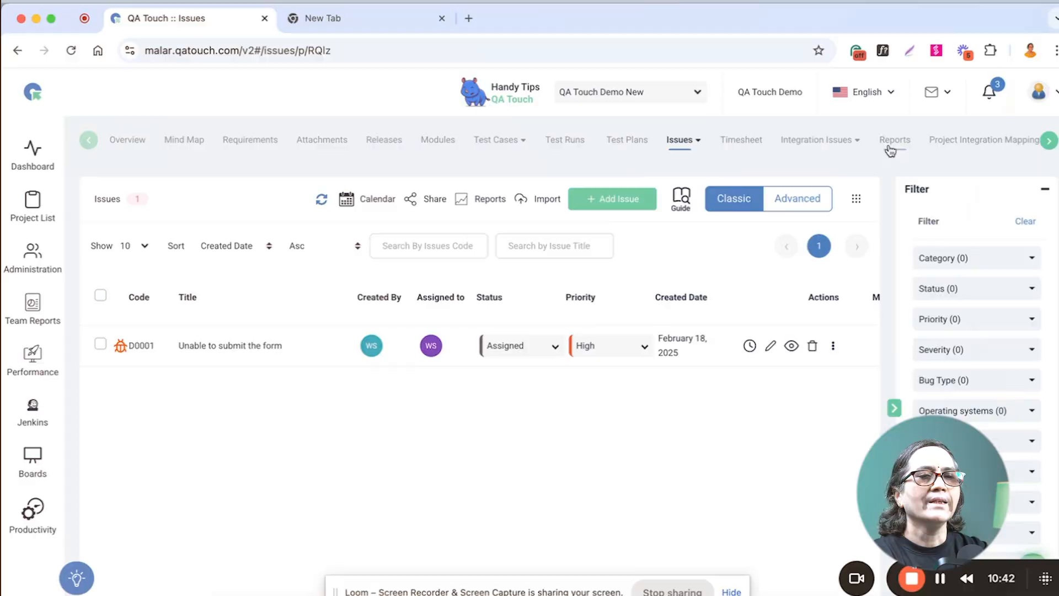
# Create and save a Test Runs Summary report titled "TR Summary" in the QA Touch Demo New project, covering all test runs.
pyautogui.click(895, 141)
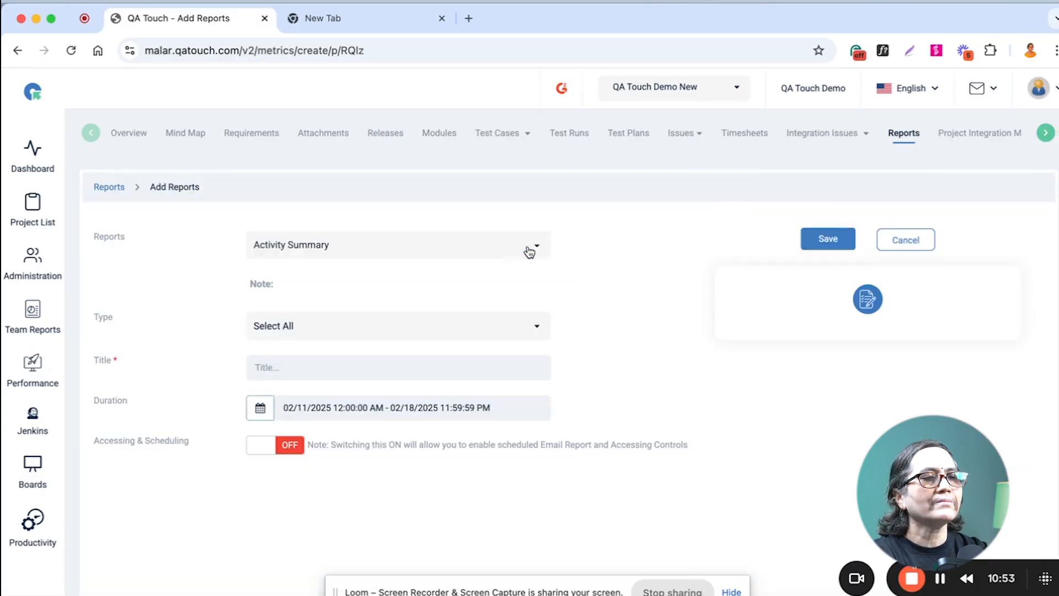
pyautogui.click(529, 252)
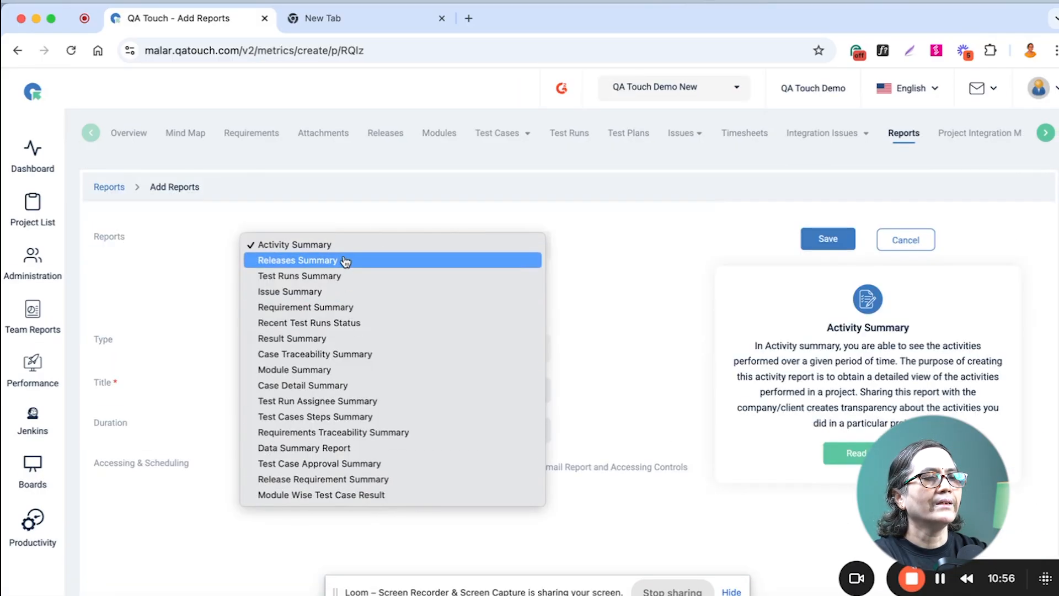
pyautogui.click(343, 283)
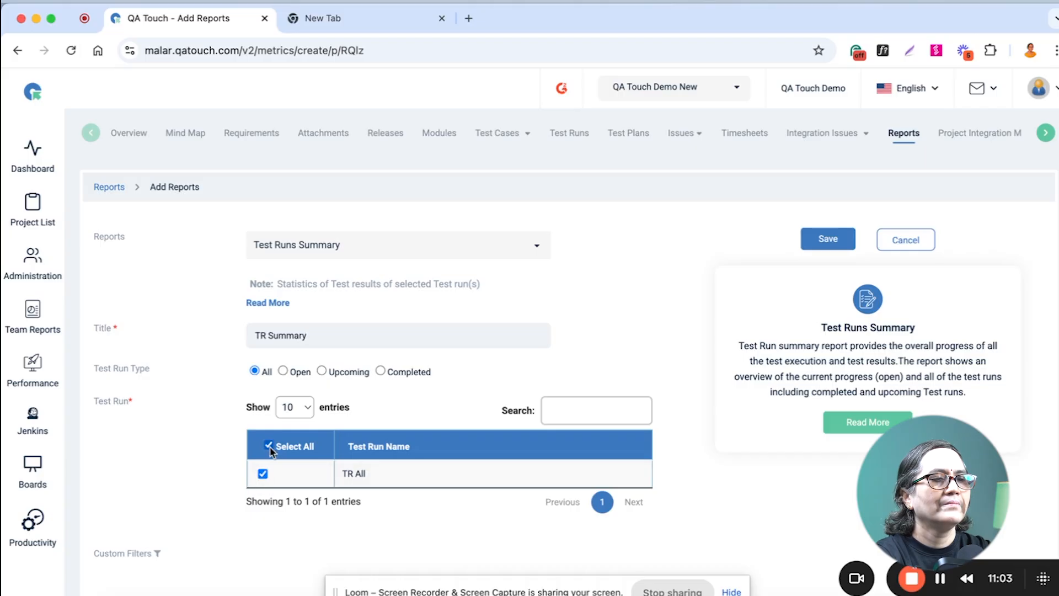
pyautogui.scroll(-3, 562, 375)
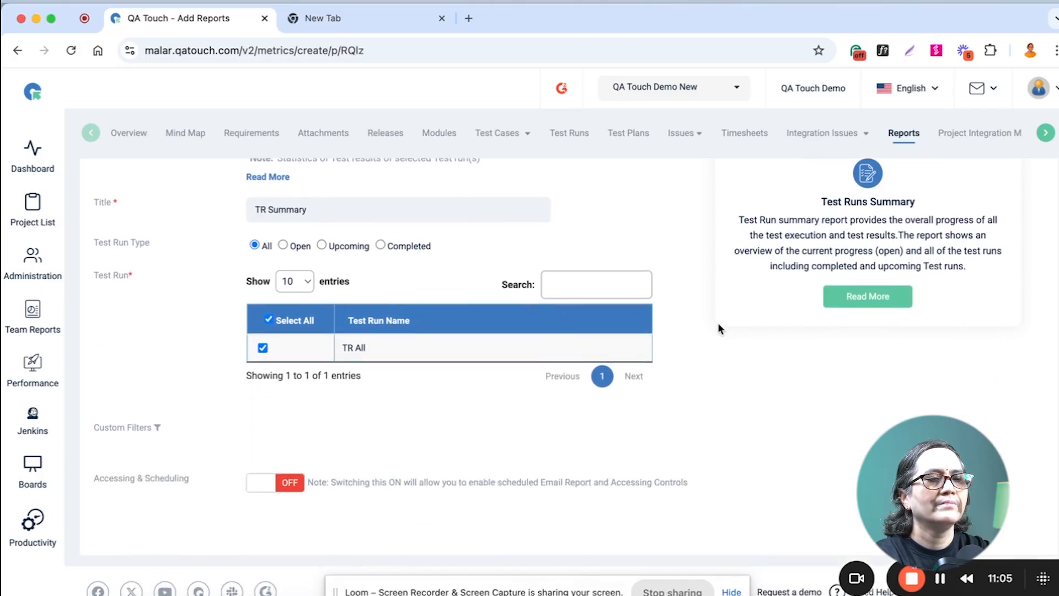
pyautogui.scroll(3, 717, 326)
pyautogui.click(827, 239)
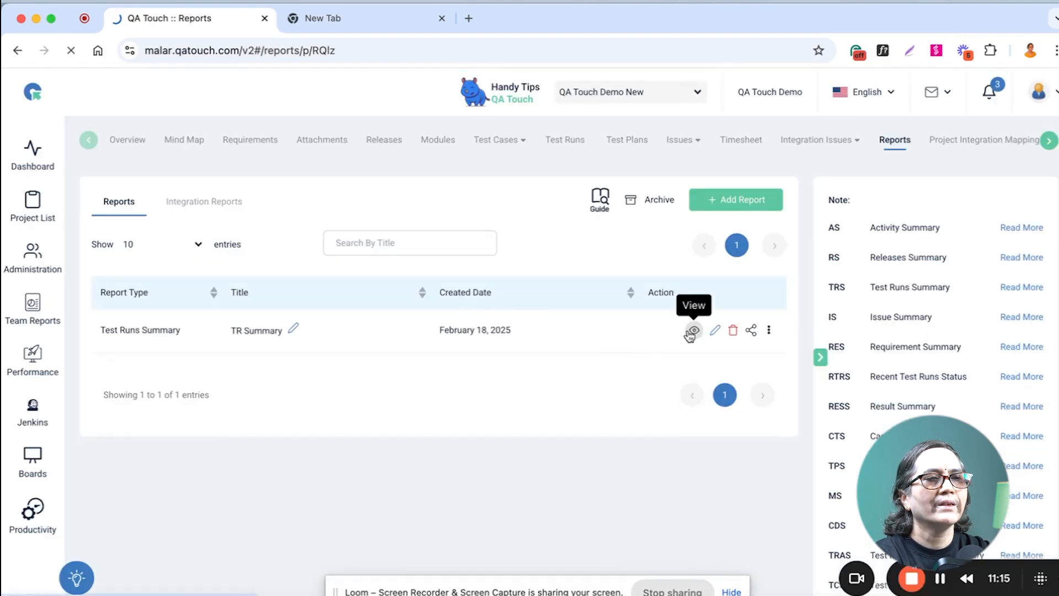
# View the saved TR Summary report and examine its overall results by test status.
pyautogui.click(693, 331)
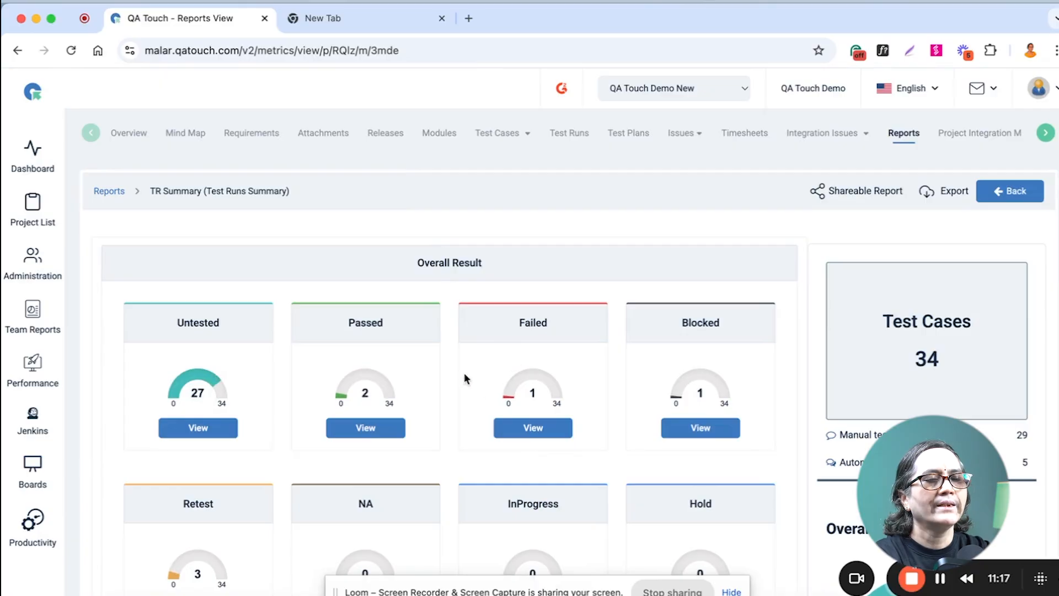
pyautogui.scroll(-2, 581, 448)
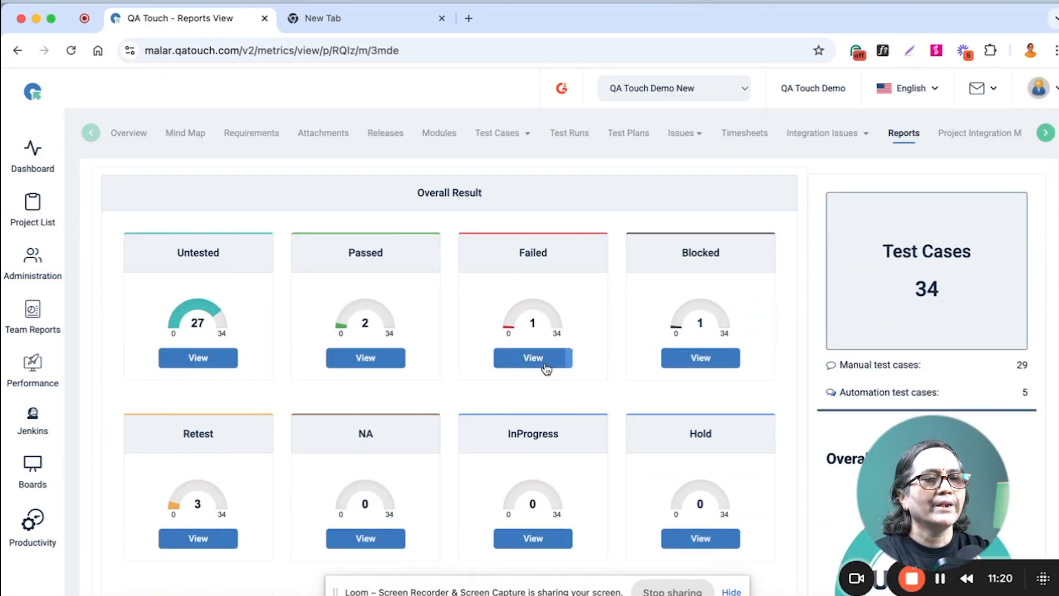
pyautogui.scroll(2, 577, 290)
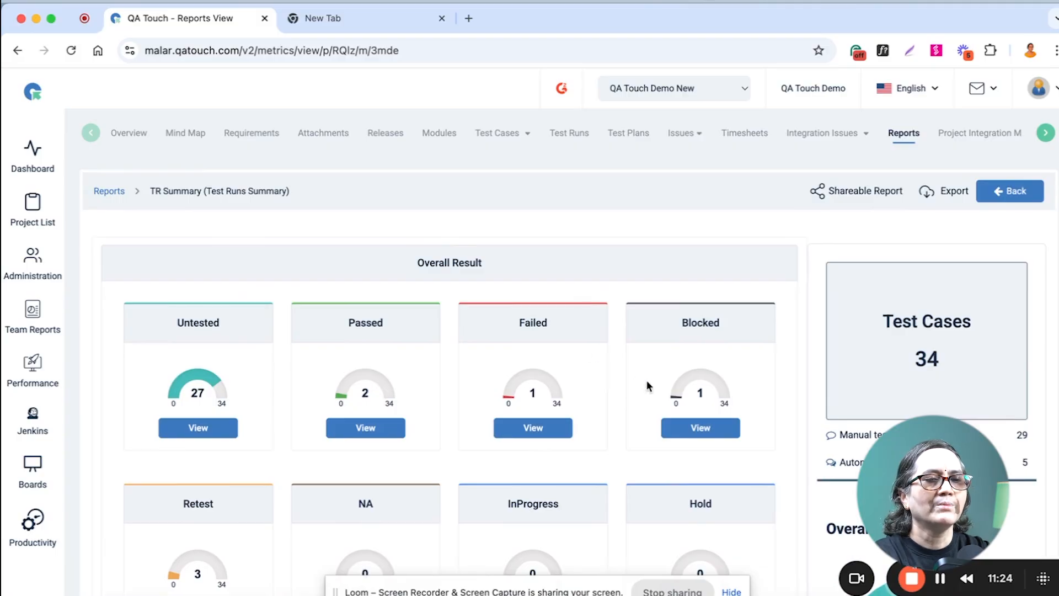
# Open the shareable version of the TR Summary report, inspect the failed test case's details, and close the shared report.
pyautogui.click(858, 192)
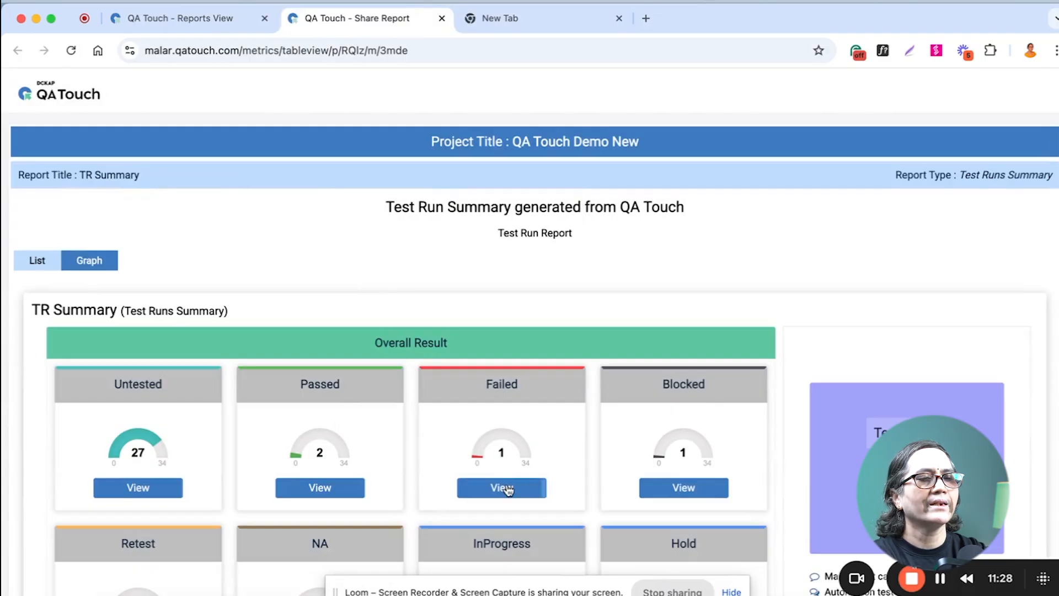
pyautogui.click(508, 490)
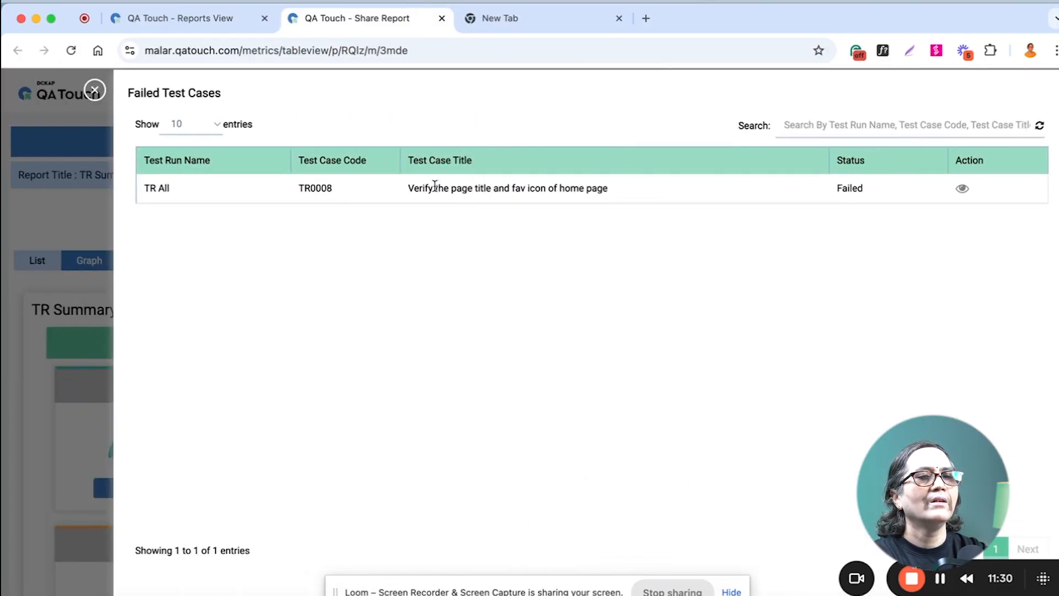
pyautogui.click(964, 189)
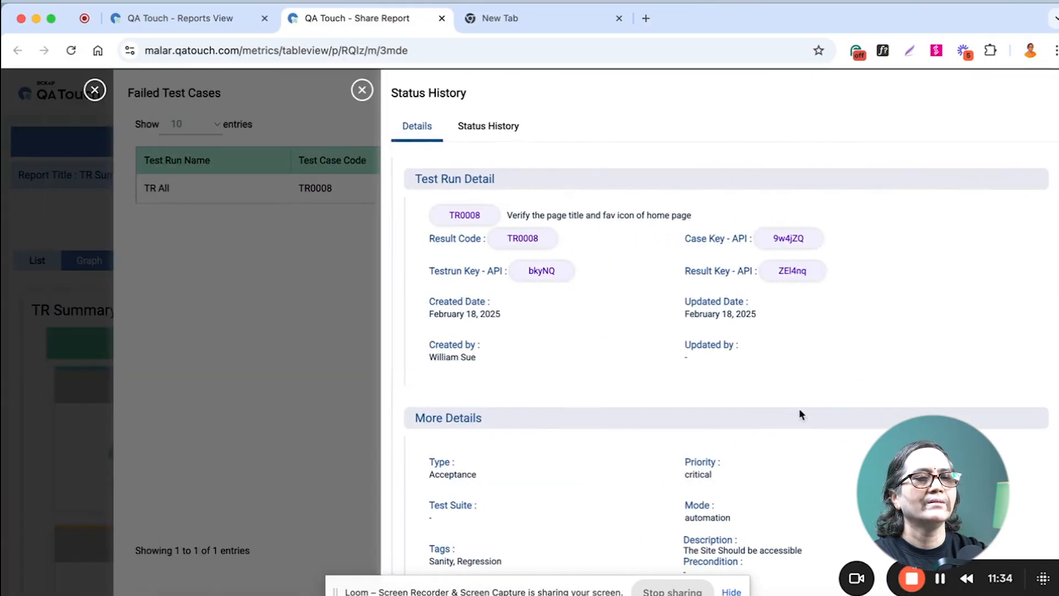
pyautogui.click(362, 88)
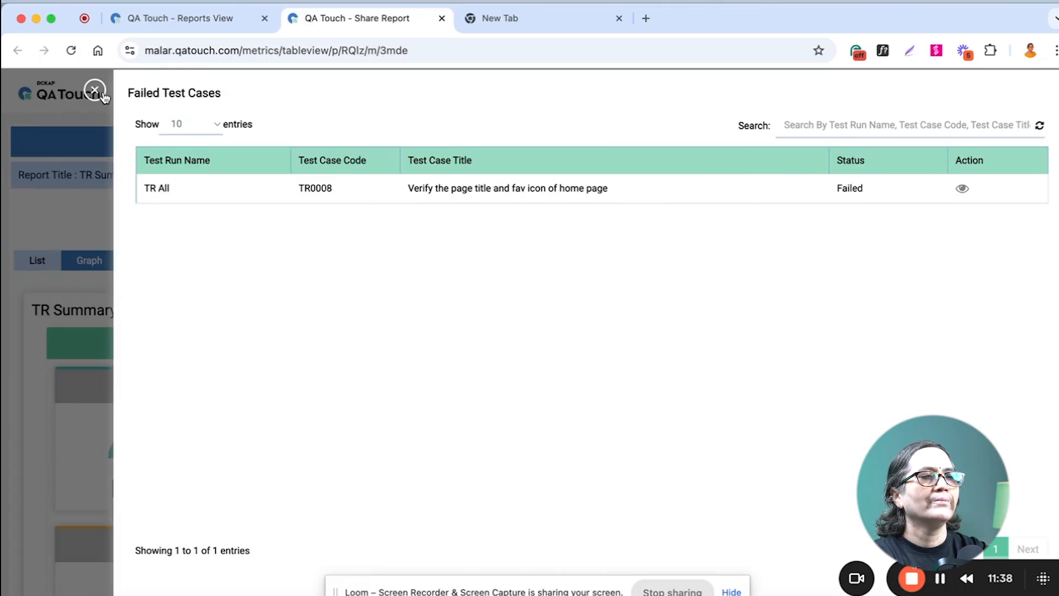
pyautogui.click(96, 90)
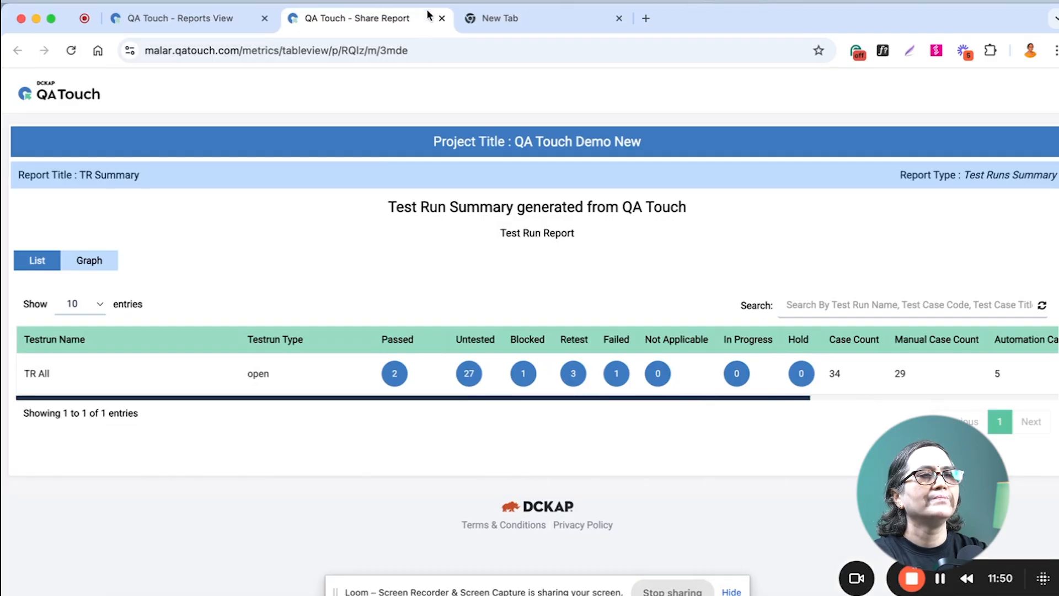
pyautogui.click(441, 19)
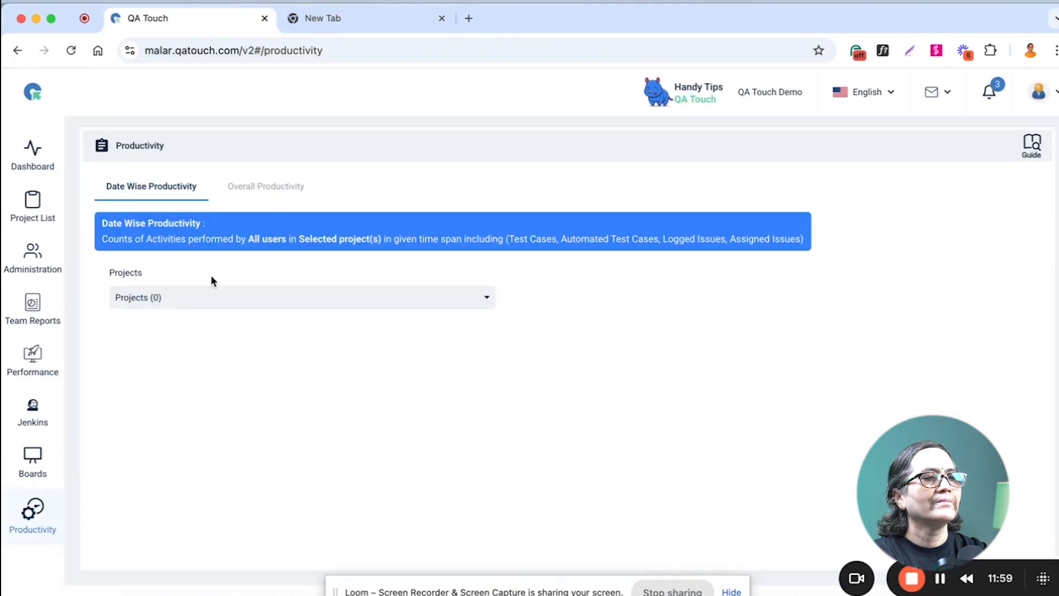
# Show the date-wise productivity of the QA Touch Demo New project, counting Test Cases.
pyautogui.click(212, 303)
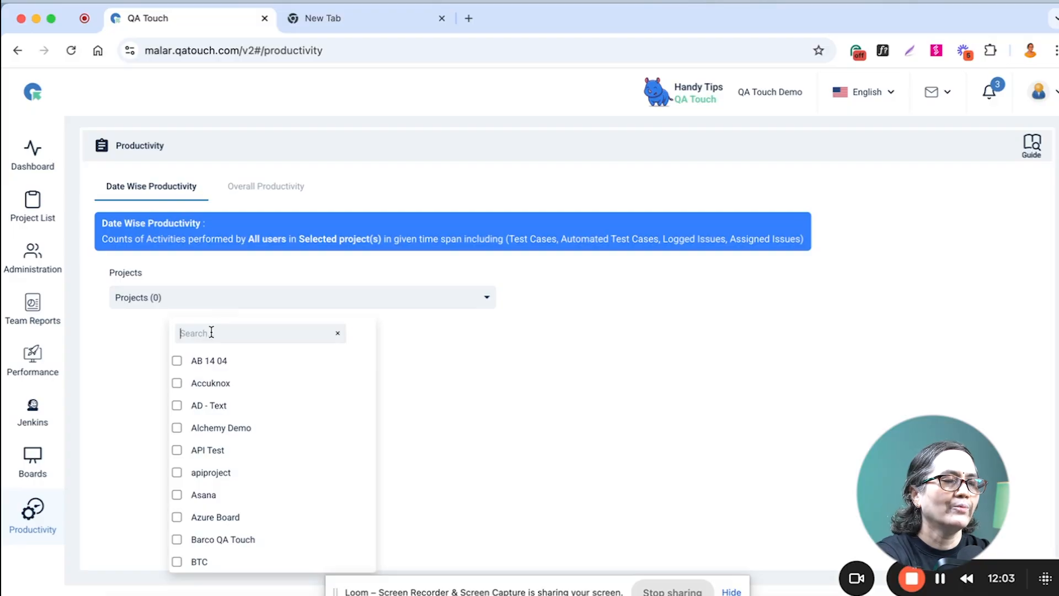
pyautogui.write('QA T')
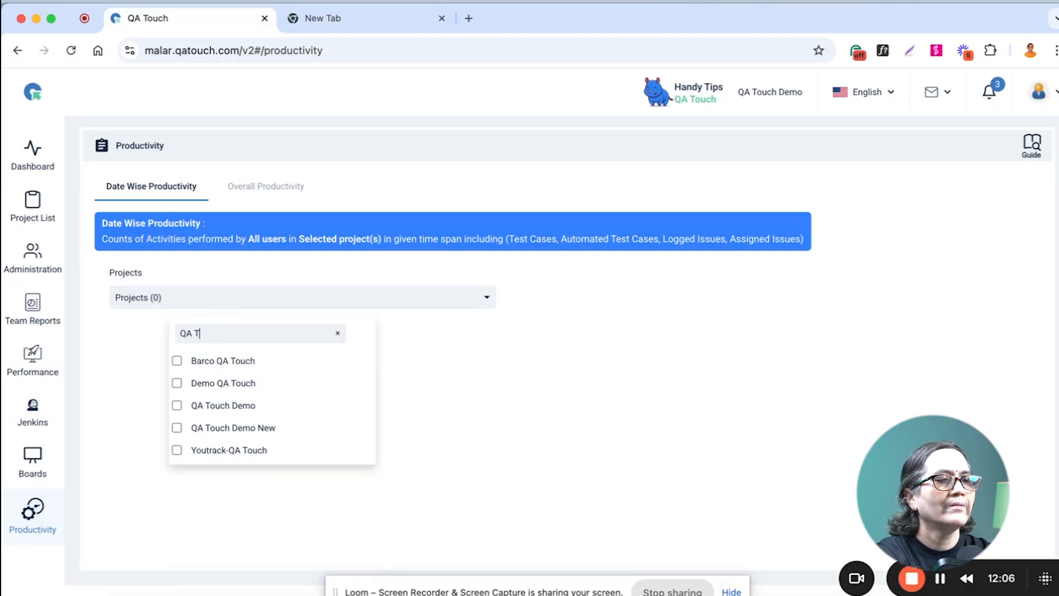
pyautogui.click(234, 427)
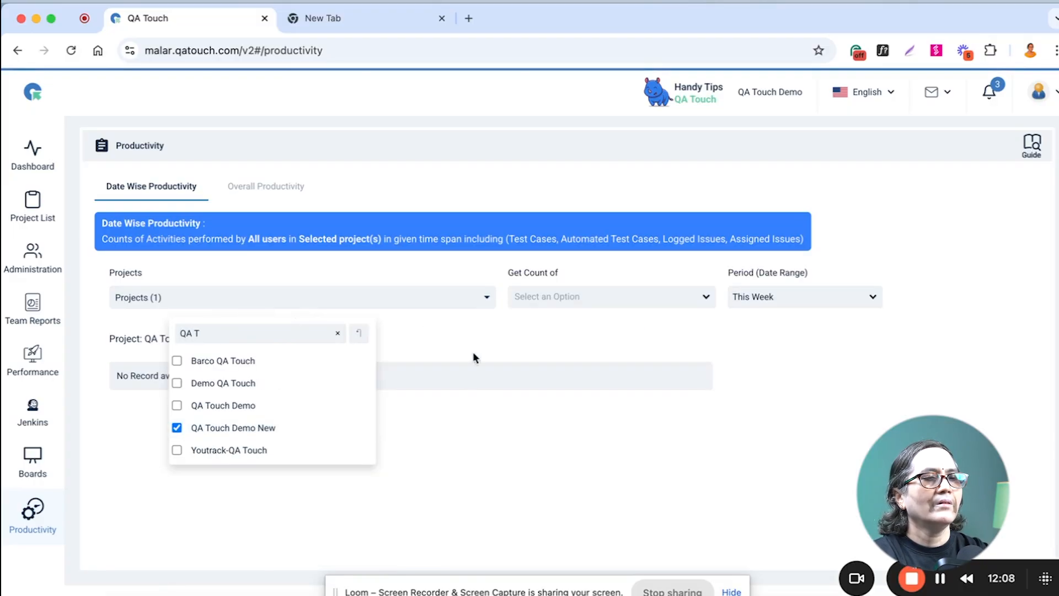
pyautogui.click(559, 335)
pyautogui.click(645, 298)
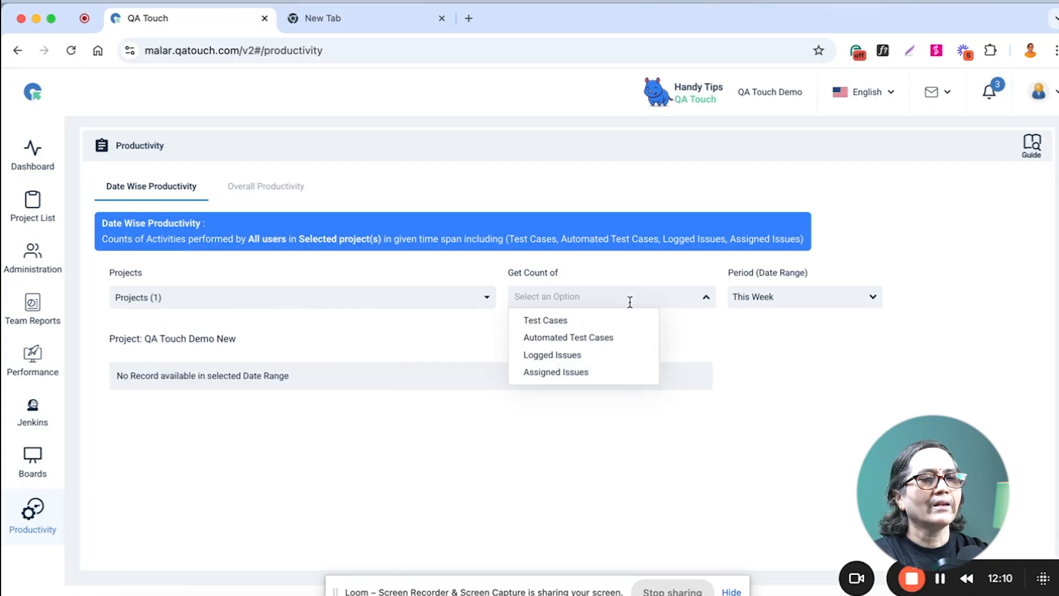
pyautogui.click(593, 325)
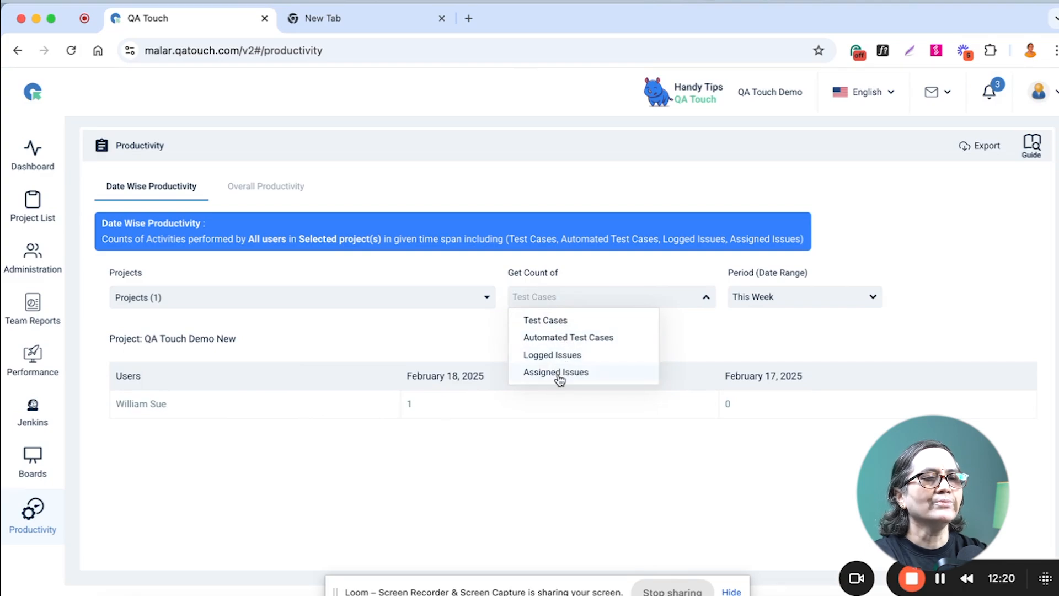
# Review one user's overall productivity across all projects with the date range set to This Month.
pyautogui.click(256, 189)
pyautogui.click(189, 297)
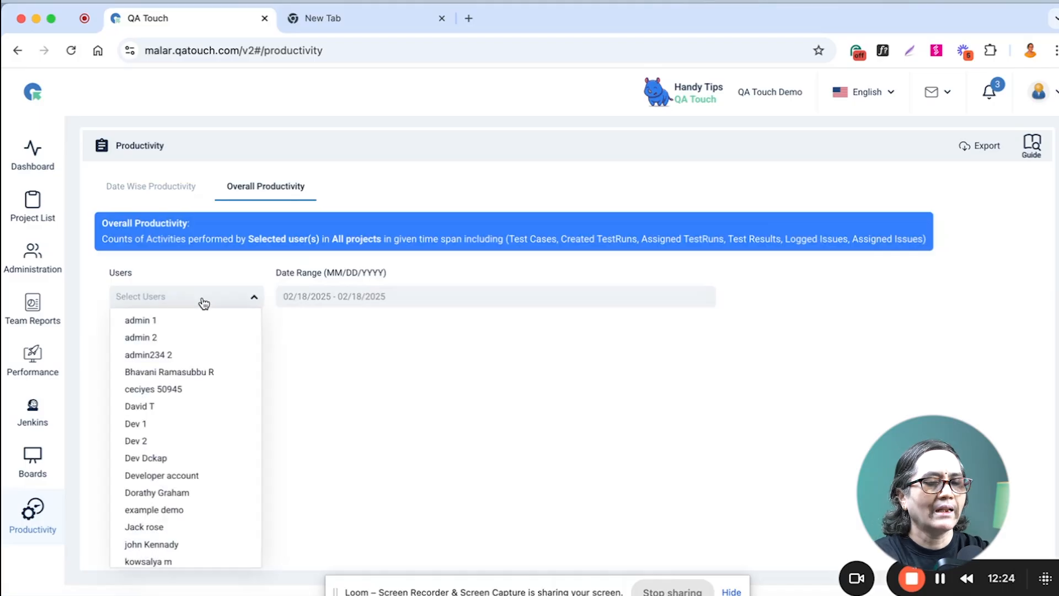
pyautogui.write('Will')
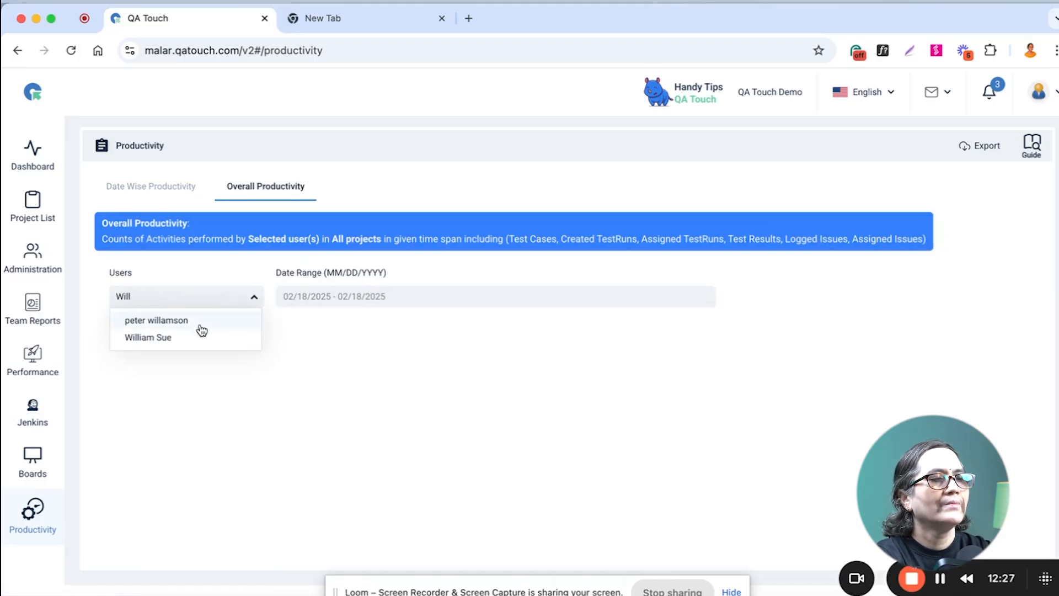
pyautogui.click(193, 339)
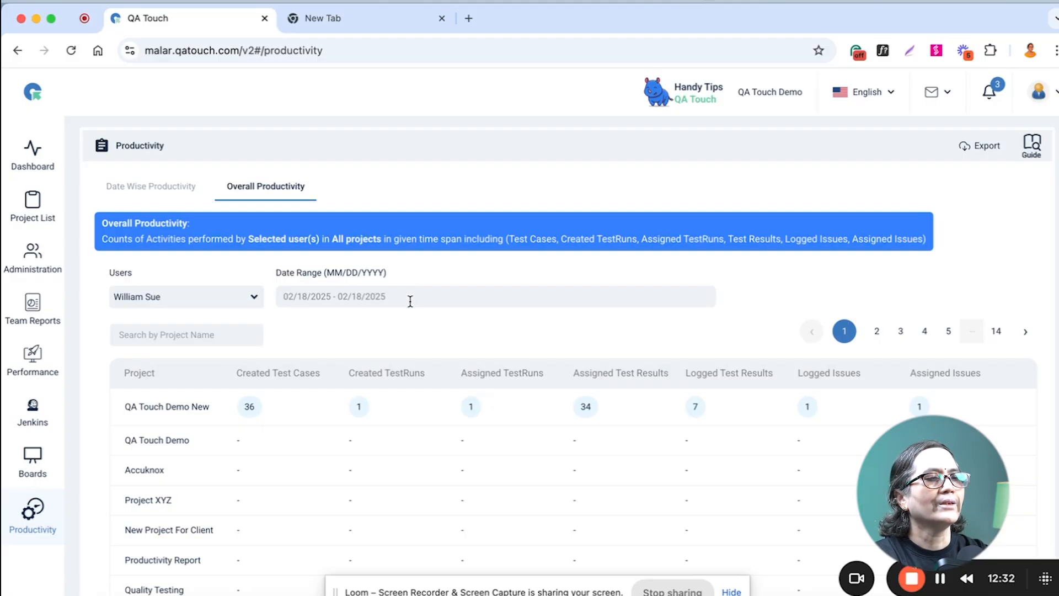
pyautogui.click(410, 300)
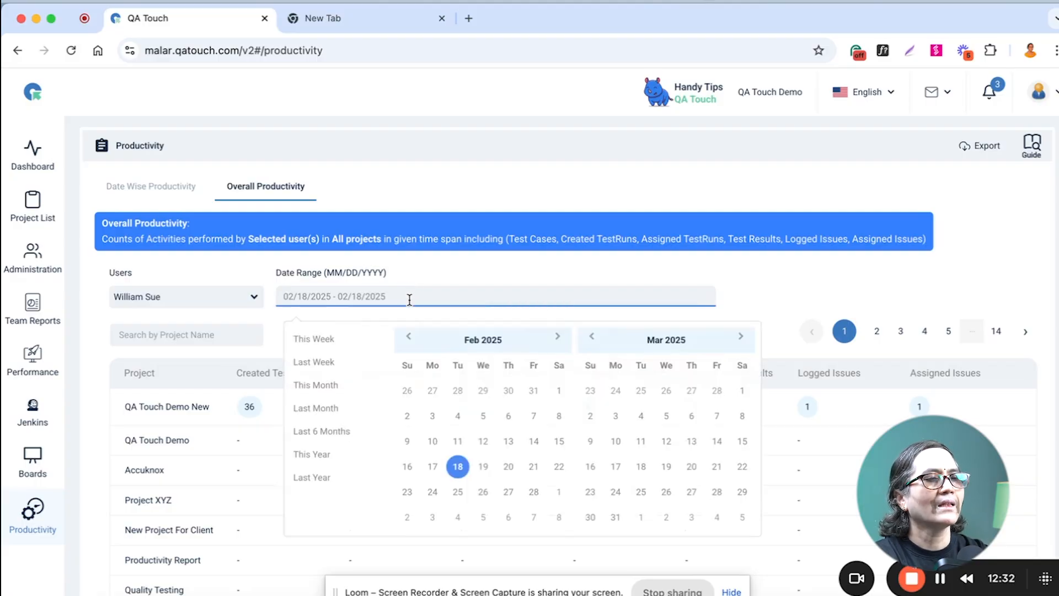
pyautogui.click(329, 390)
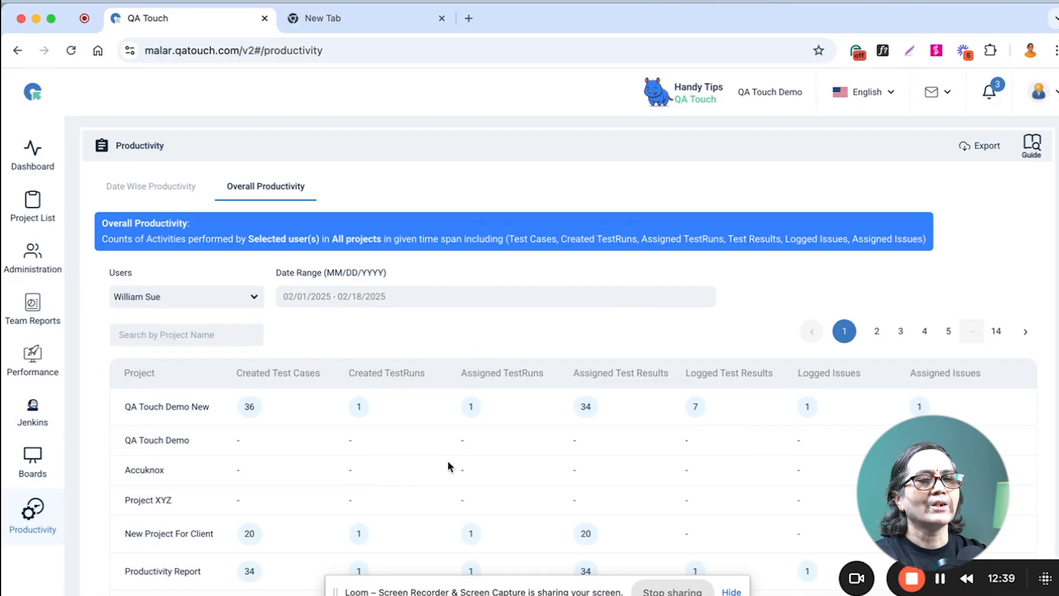
pyautogui.scroll(-5, 538, 461)
pyautogui.scroll(5, 538, 461)
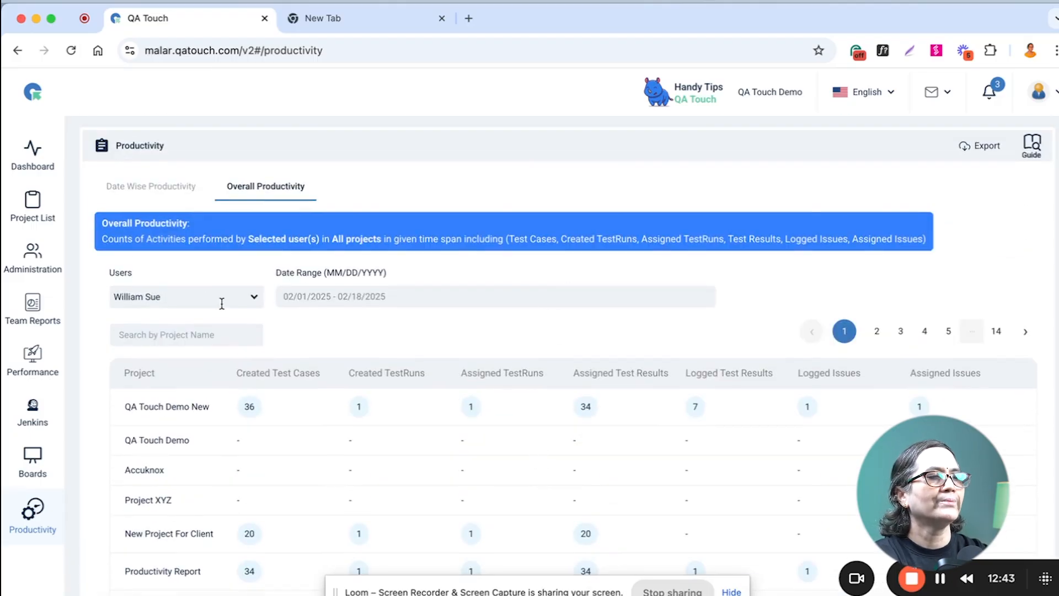
# Look over the main dashboard's activity, issue and test run charts, and filter it to the QA Touch Demo New project.
pyautogui.click(32, 158)
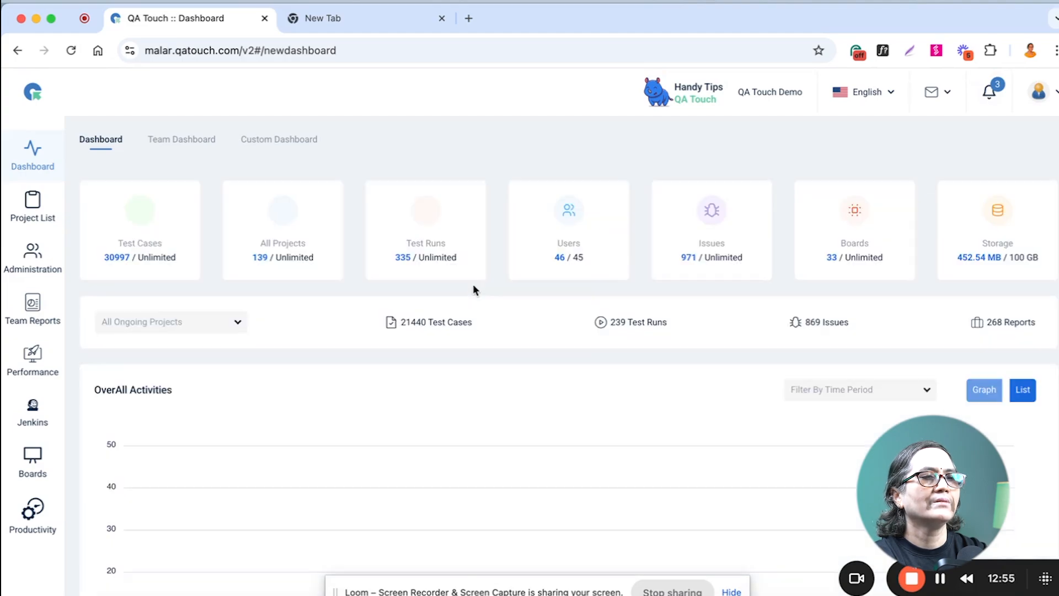
pyautogui.scroll(-6, 472, 284)
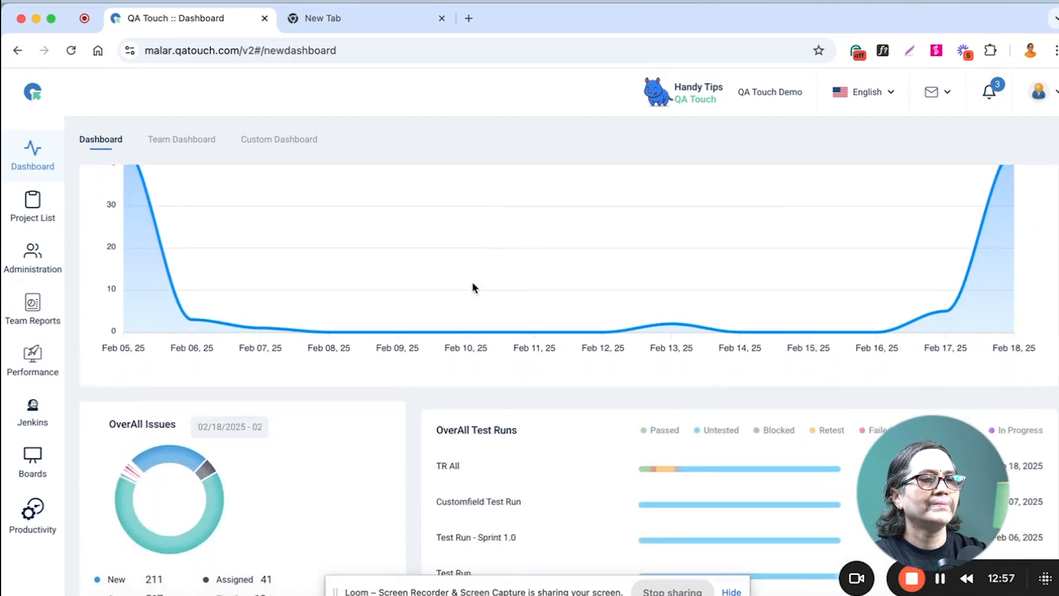
pyautogui.scroll(-4, 472, 287)
pyautogui.scroll(9, 474, 288)
pyautogui.click(167, 315)
pyautogui.write('QA T')
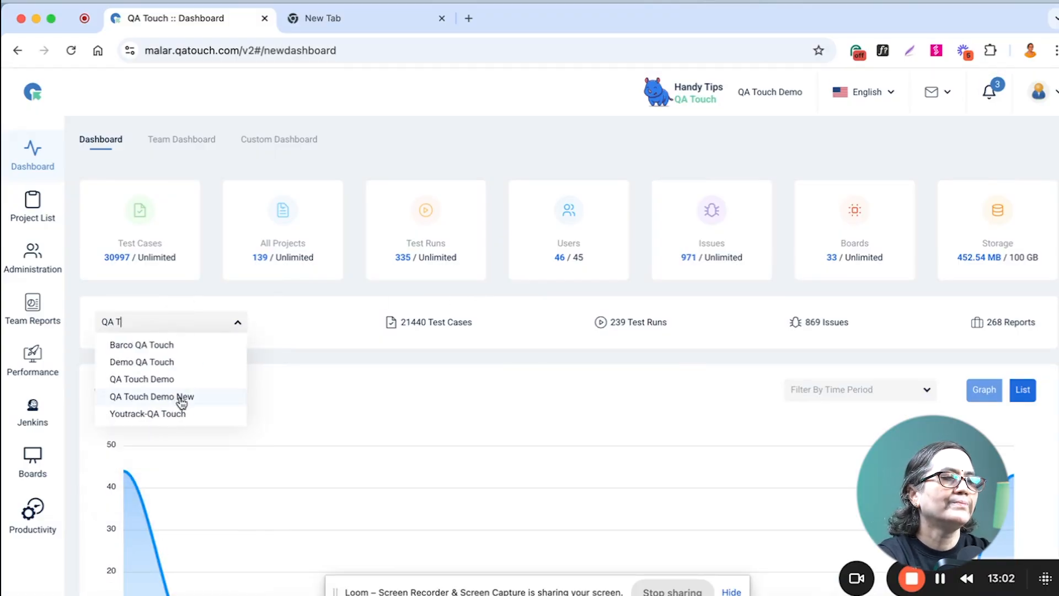
pyautogui.click(180, 396)
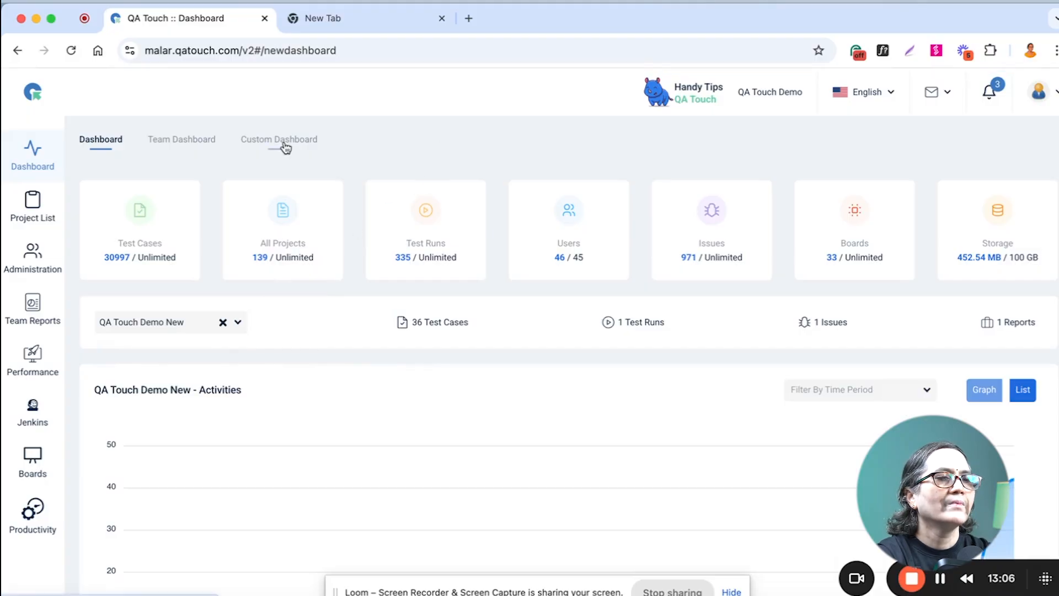
# Filter the Team Dashboard to the QA Touch Demo New project and a single team member.
pyautogui.click(192, 145)
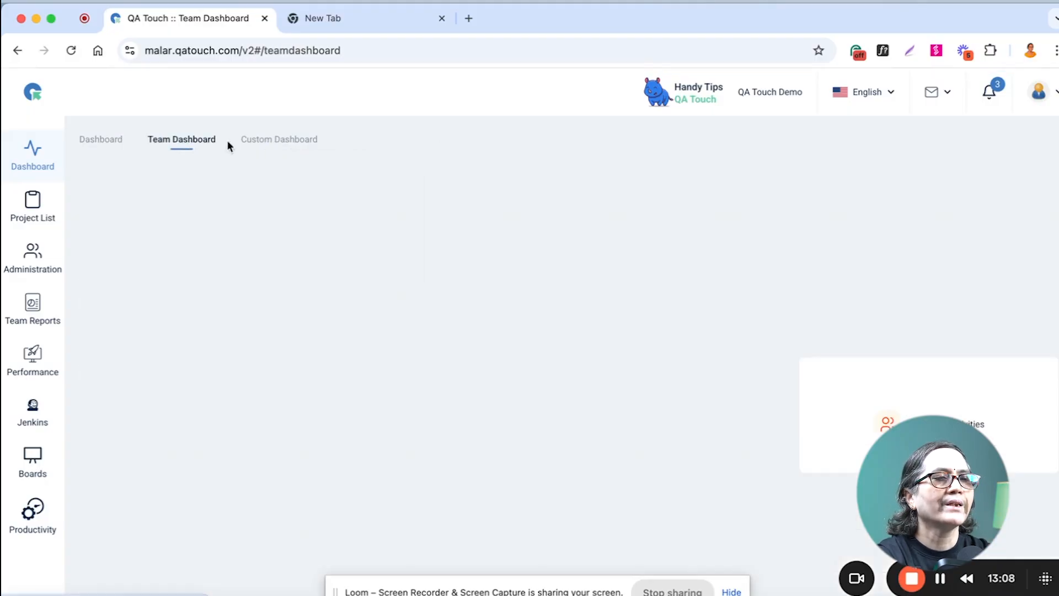
pyautogui.click(226, 194)
pyautogui.write('QA')
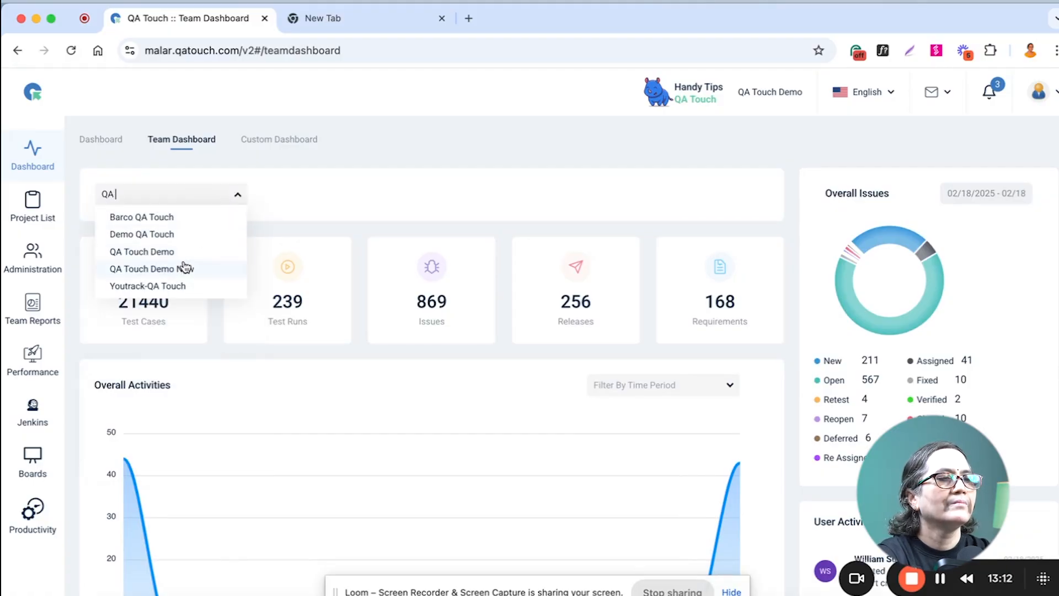
pyautogui.click(185, 268)
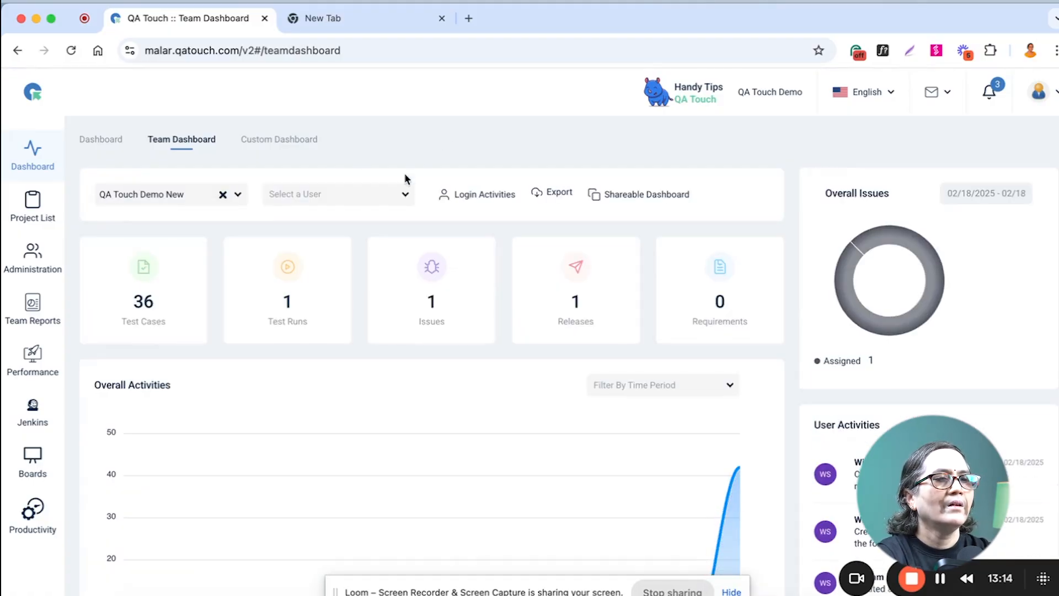
pyautogui.click(402, 197)
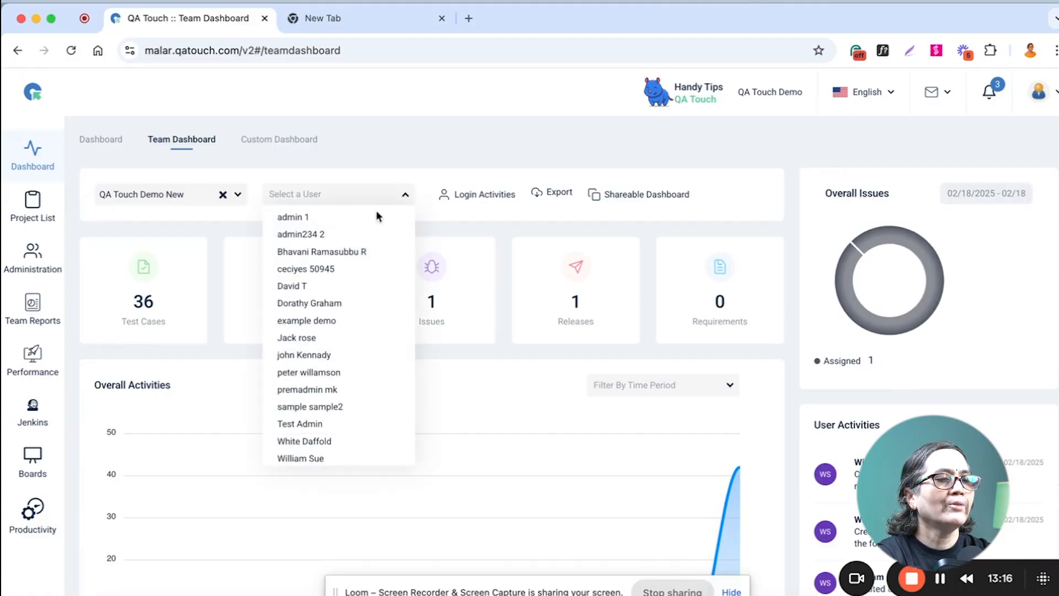
pyautogui.click(329, 455)
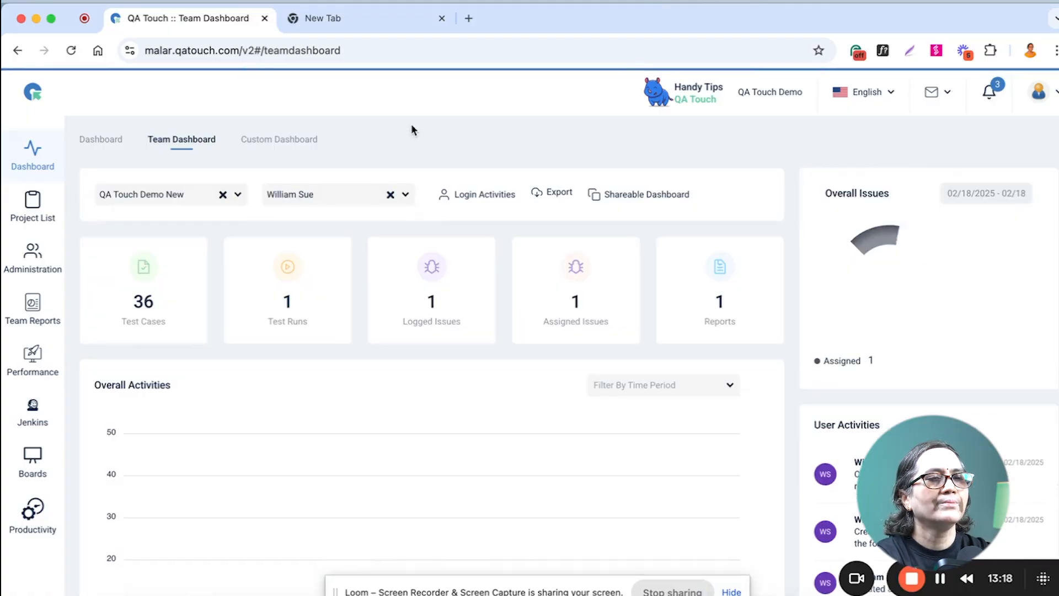
# Open the shareable version of the Team Dashboard, review its activity, issue and test run charts and assigned-user filter, and close it.
pyautogui.click(642, 197)
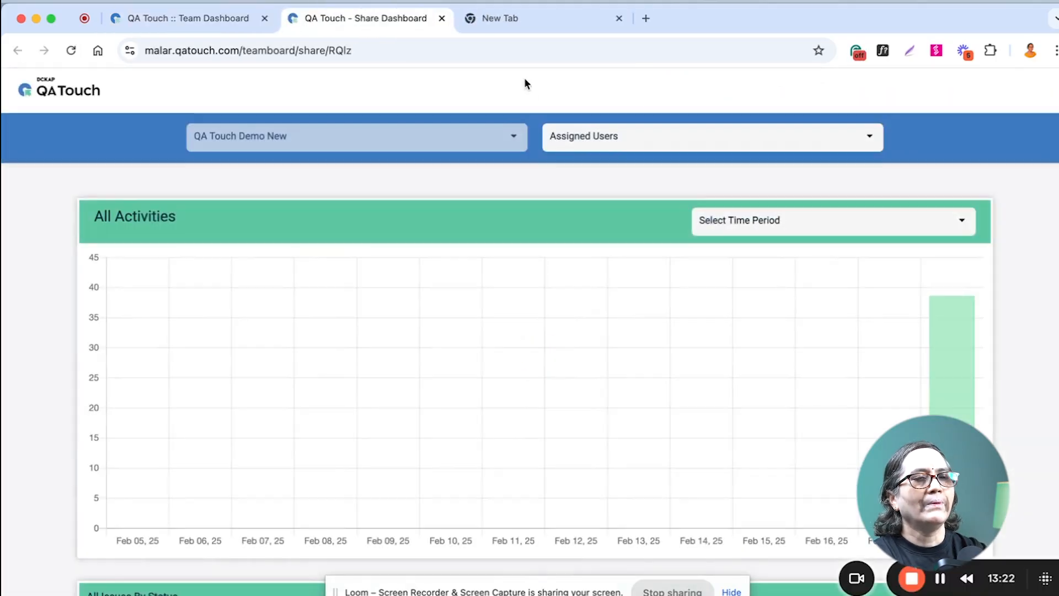
pyautogui.scroll(-12, 772, 318)
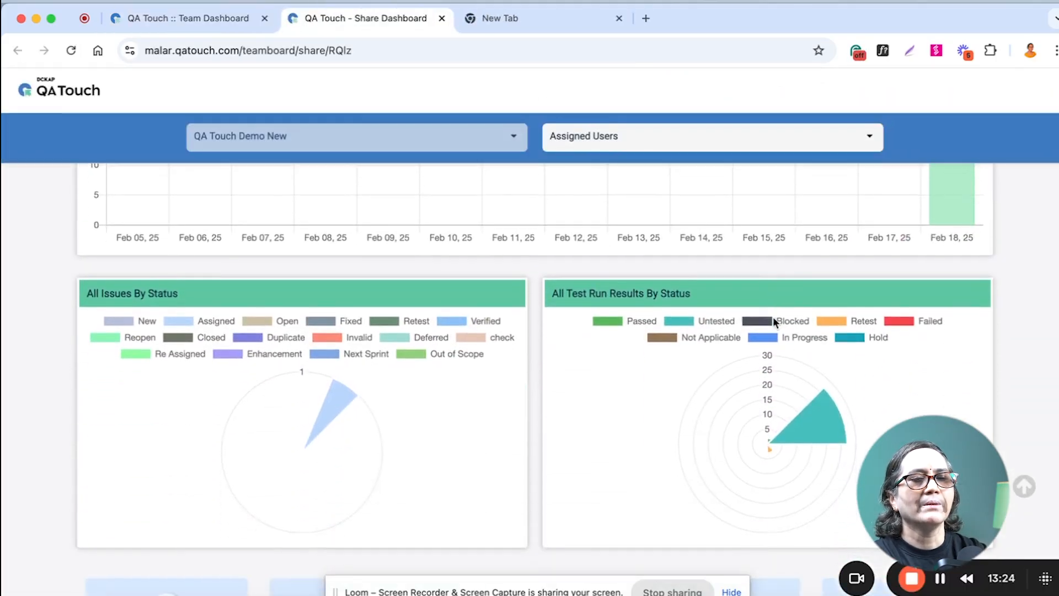
pyautogui.scroll(15, 772, 318)
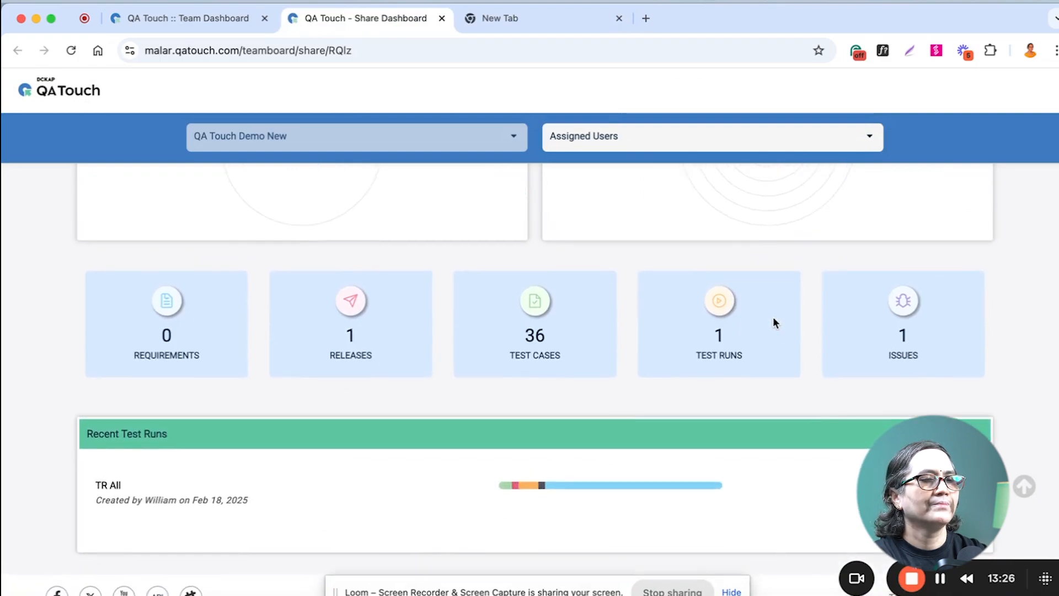
pyautogui.click(656, 144)
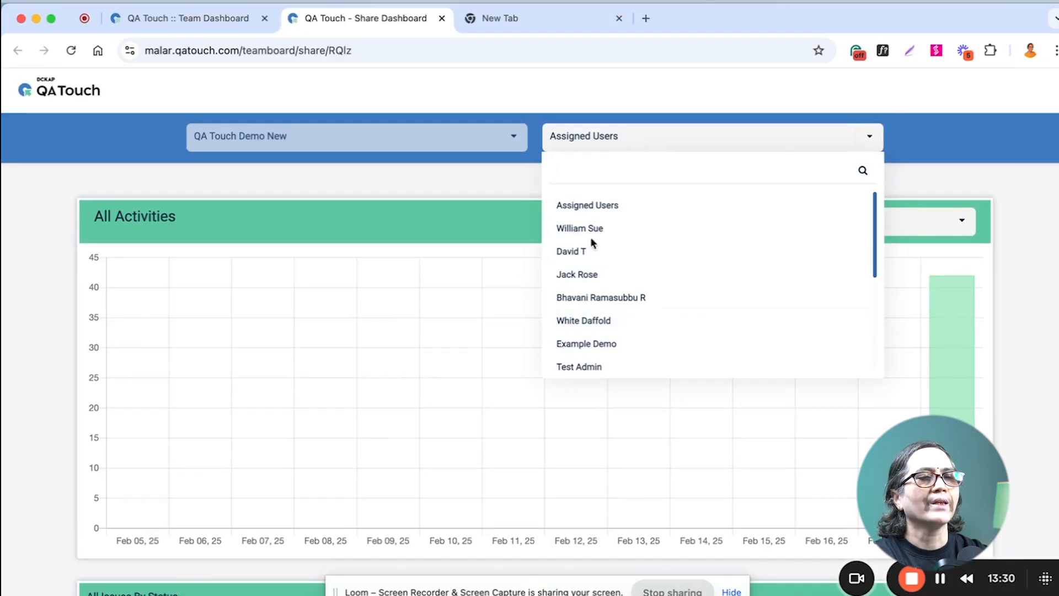
pyautogui.click(416, 183)
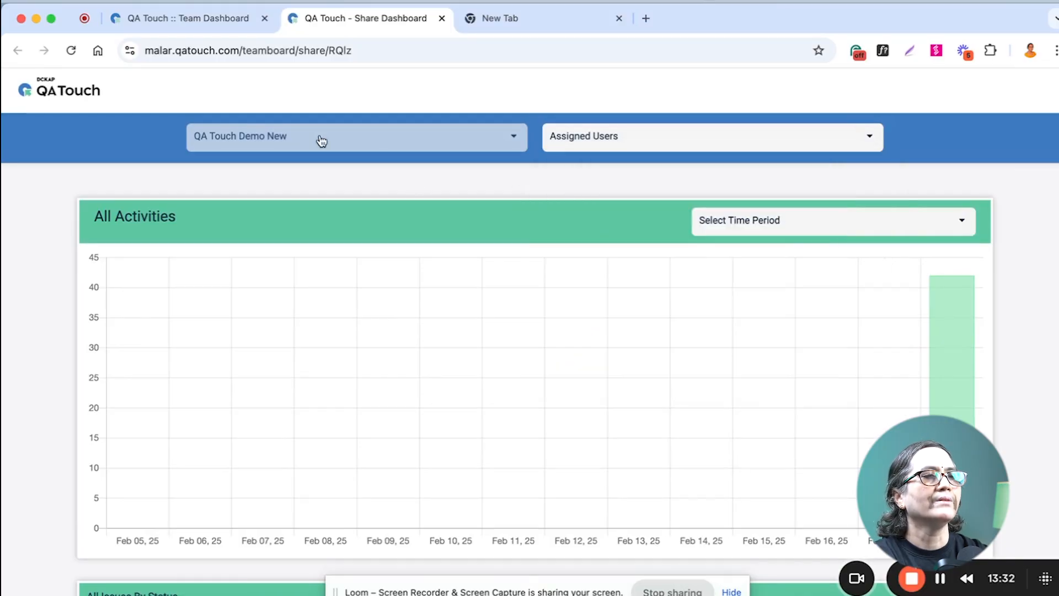
pyautogui.click(441, 18)
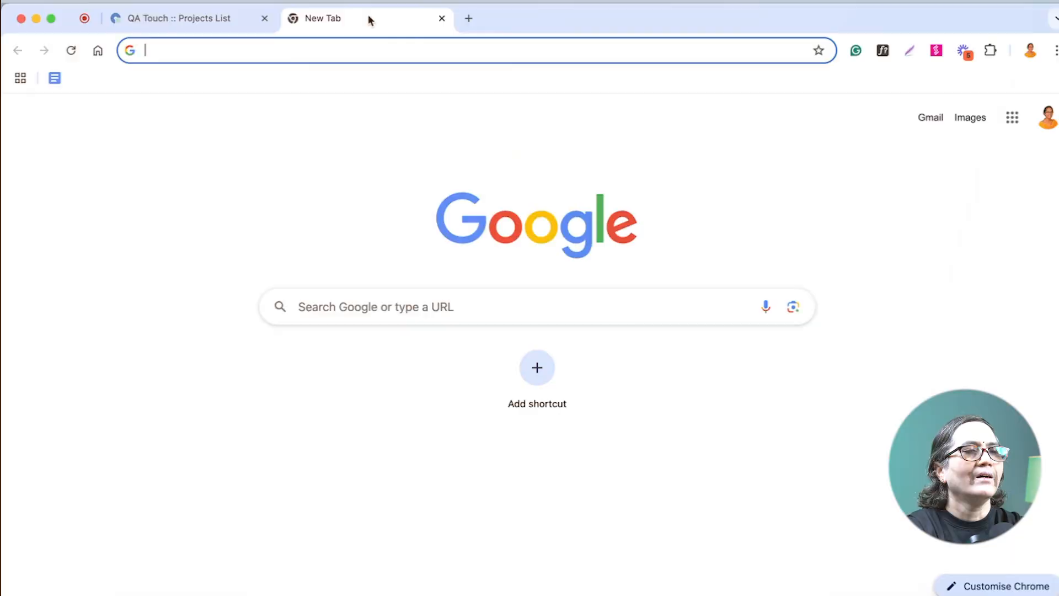
# Open the knowledge hub at help.qatouch.com and look over its feature guides, tutorials and product tour.
pyautogui.press('Return')
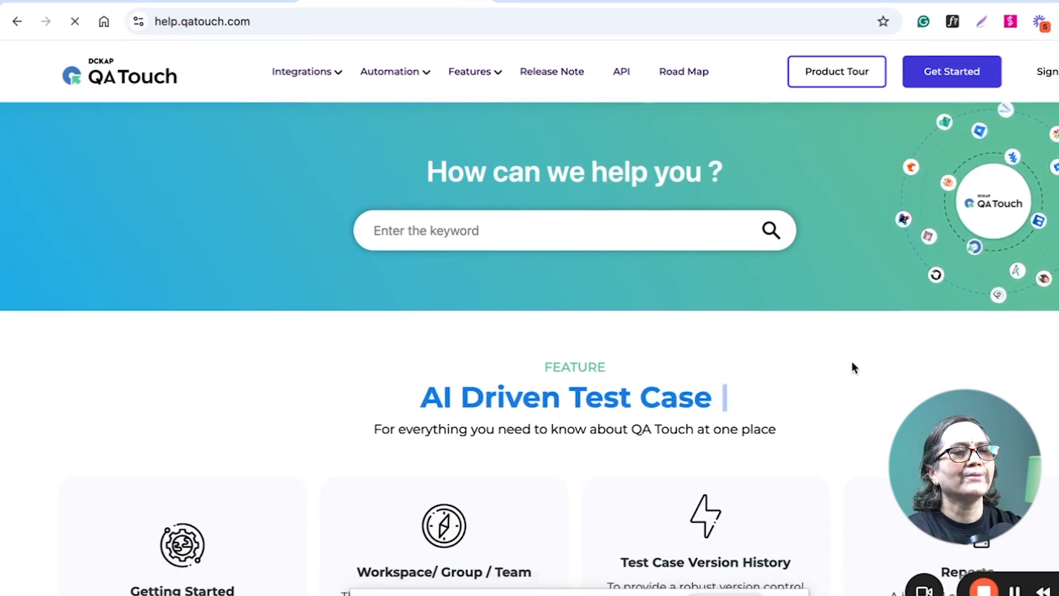
pyautogui.scroll(-15, 851, 361)
pyautogui.scroll(-20, 840, 367)
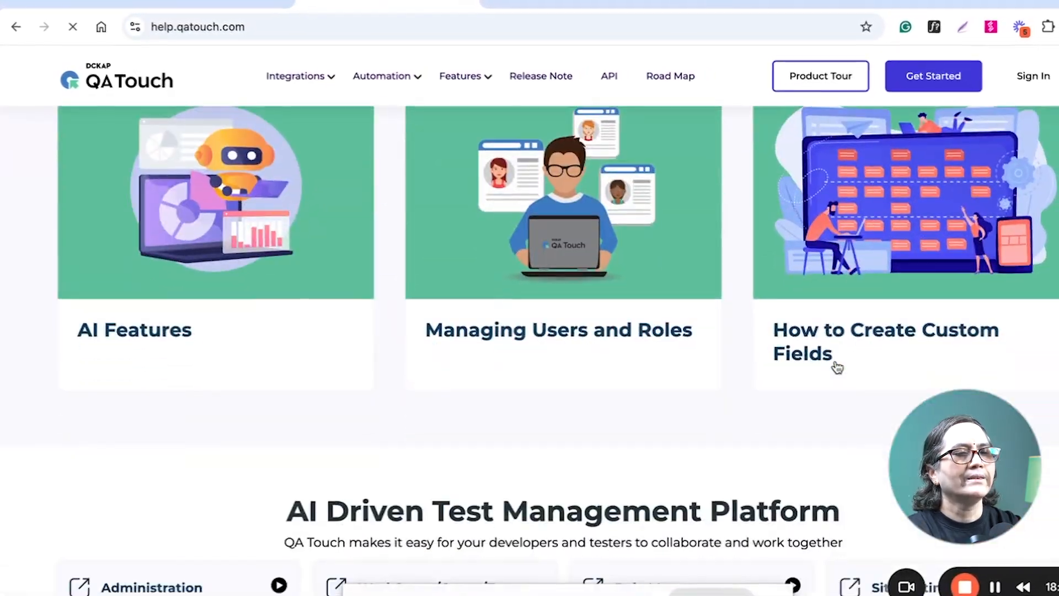
pyautogui.scroll(-15, 822, 359)
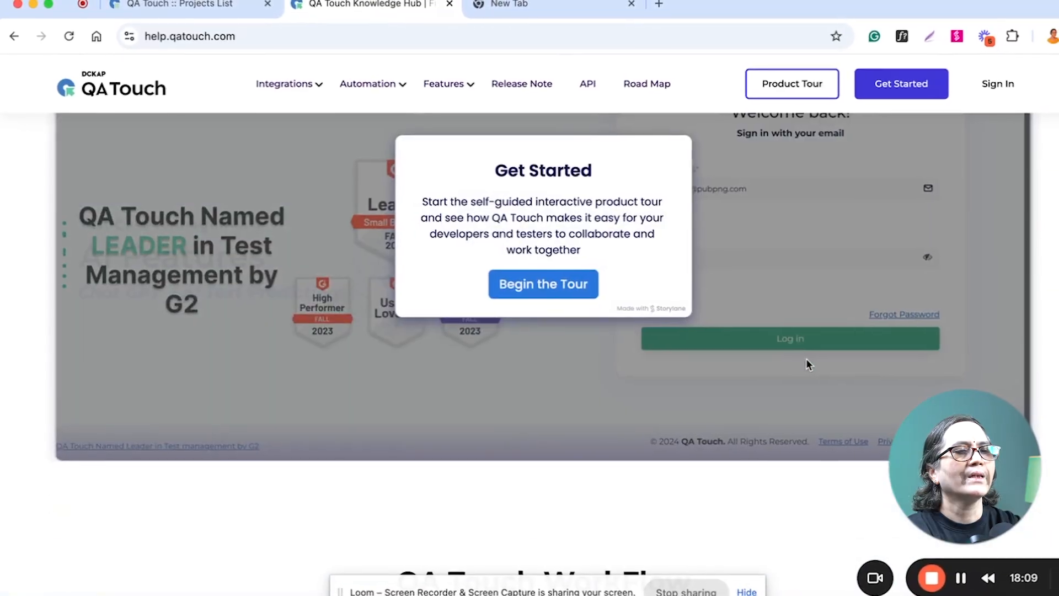
# Open the Playwright guide from the knowledge hub's automation integrations and read through the article.
pyautogui.moveTo(376, 90)
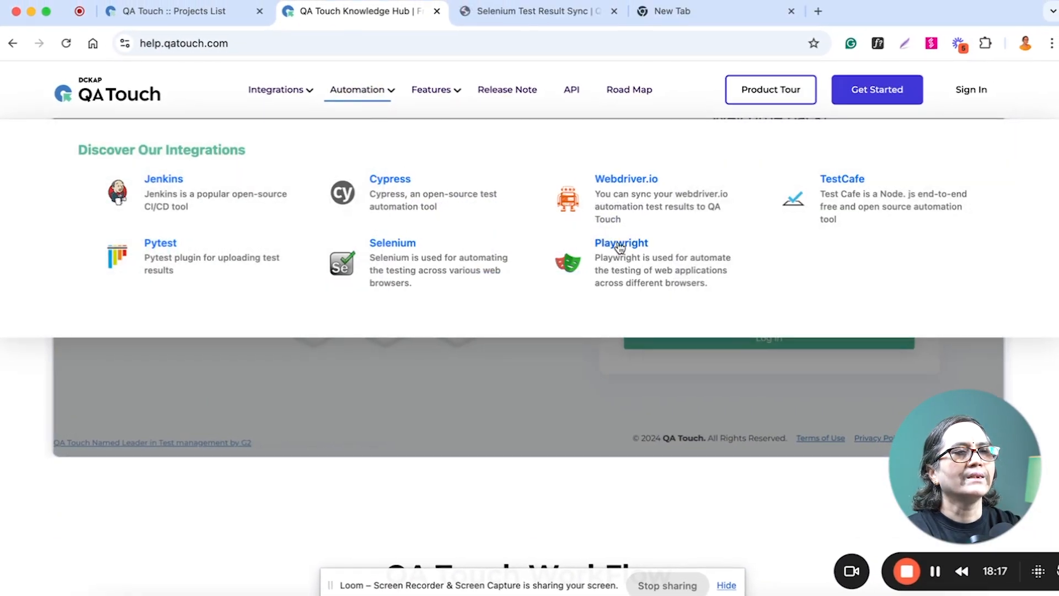
pyautogui.click(619, 244)
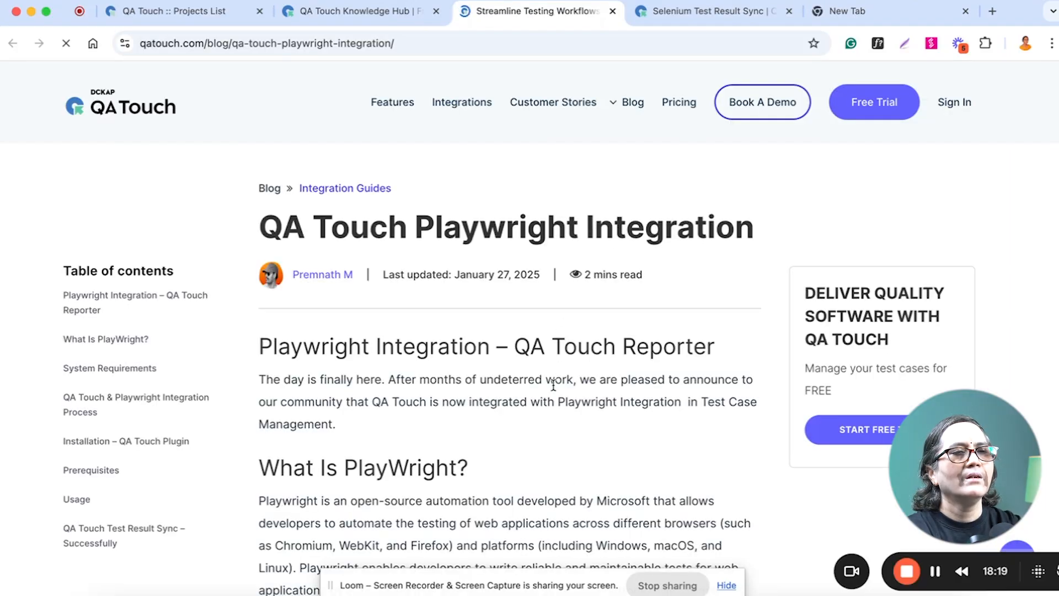
pyautogui.scroll(-10, 552, 384)
pyautogui.scroll(-15, 553, 390)
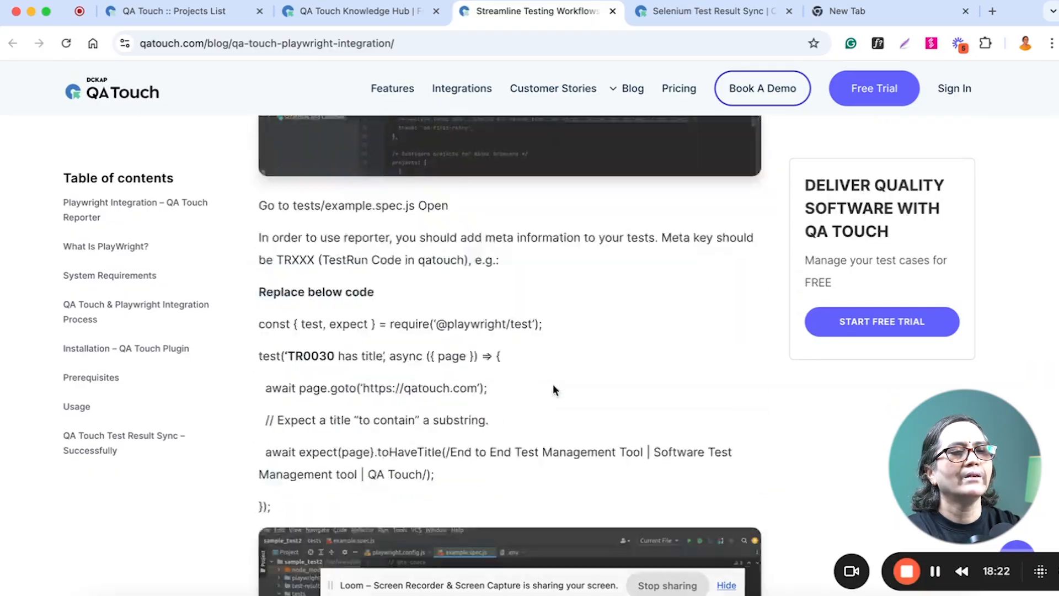
pyautogui.scroll(-5, 553, 389)
# Switch to YouTube and search for "QA Touch".
pyautogui.click(863, 10)
pyautogui.write('youtube.com')
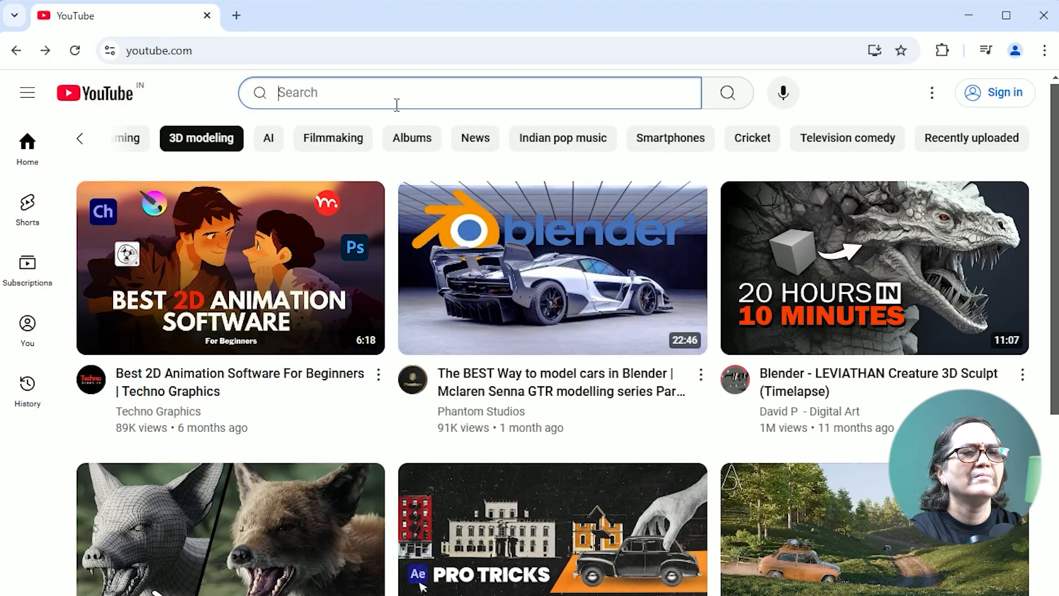
pyautogui.write('QA Touc')
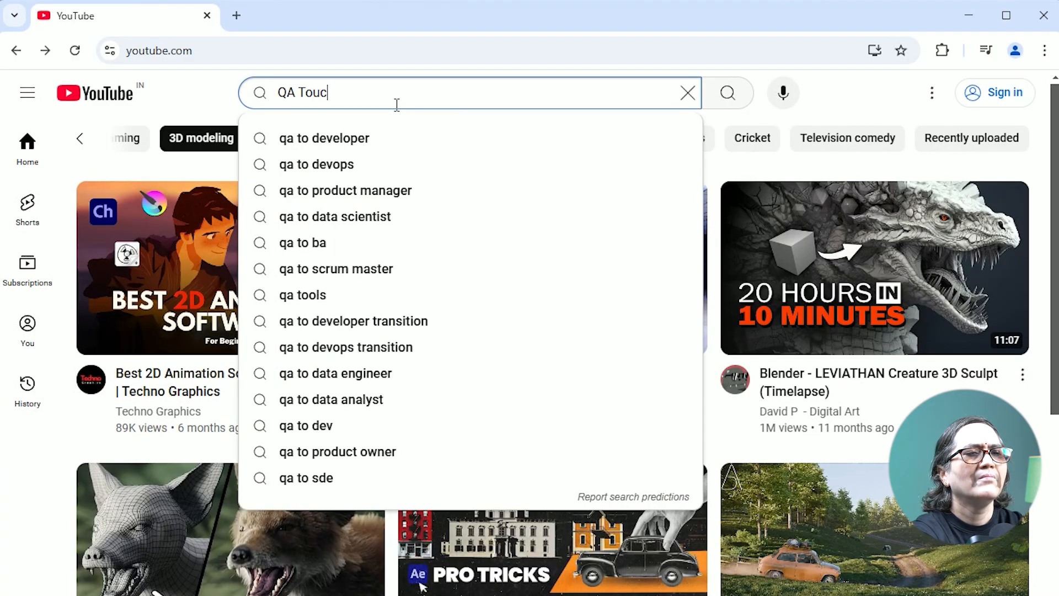
pyautogui.write('h')
pyautogui.press('Return')
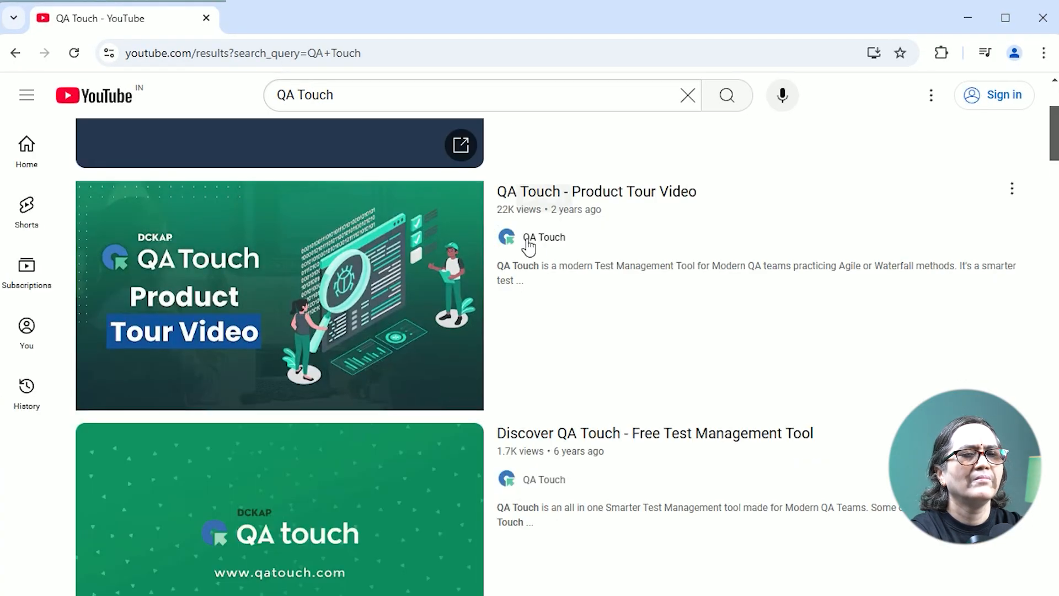
# Open the QA Touch channel and browse its uploaded videos and created playlists.
pyautogui.click(543, 239)
pyautogui.click(186, 451)
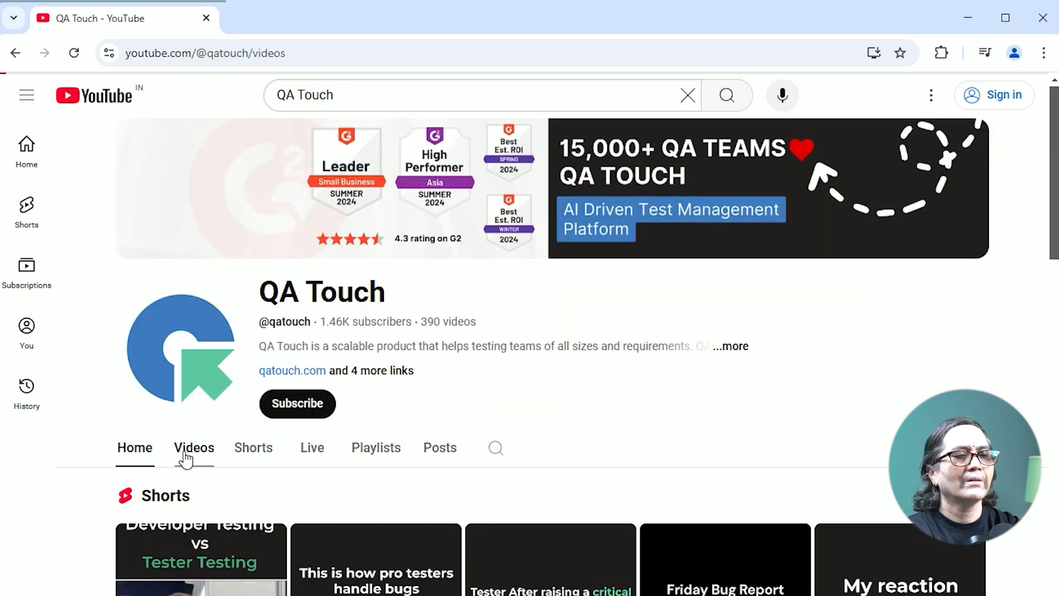
pyautogui.scroll(-7, 329, 443)
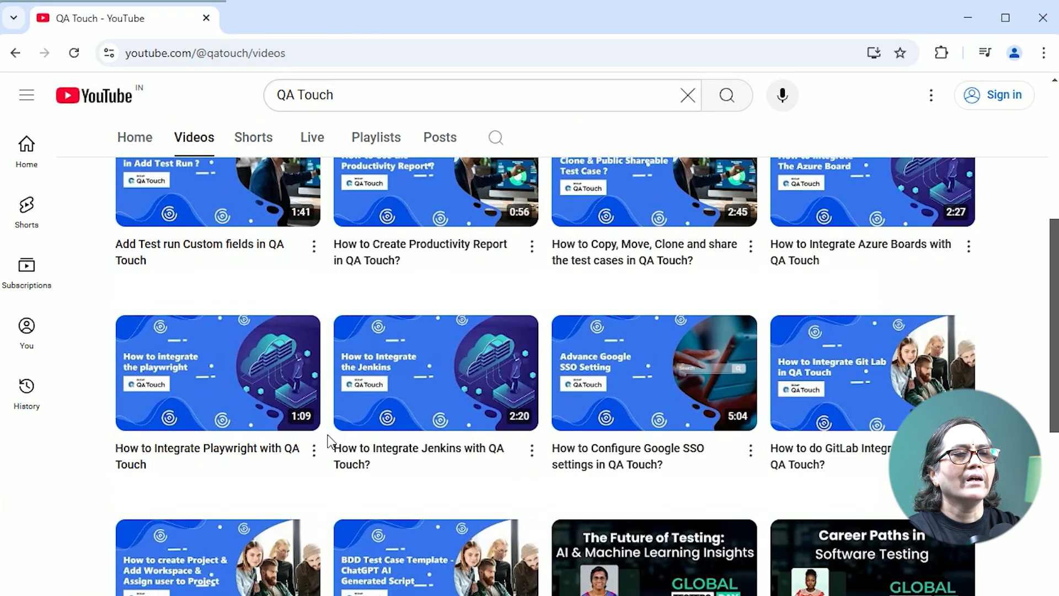
pyautogui.scroll(-1, 329, 443)
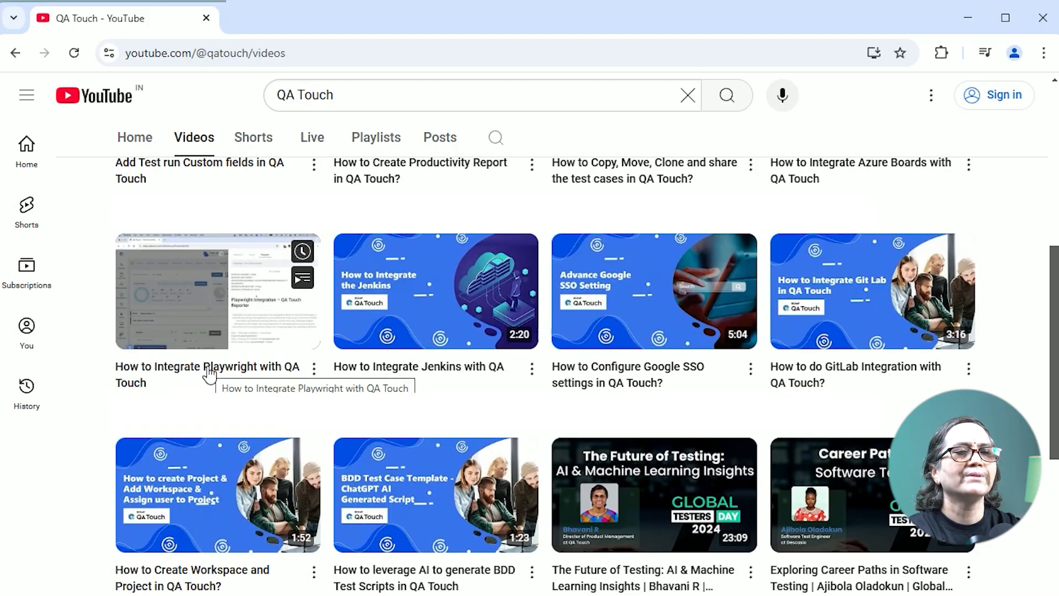
pyautogui.scroll(8, 210, 375)
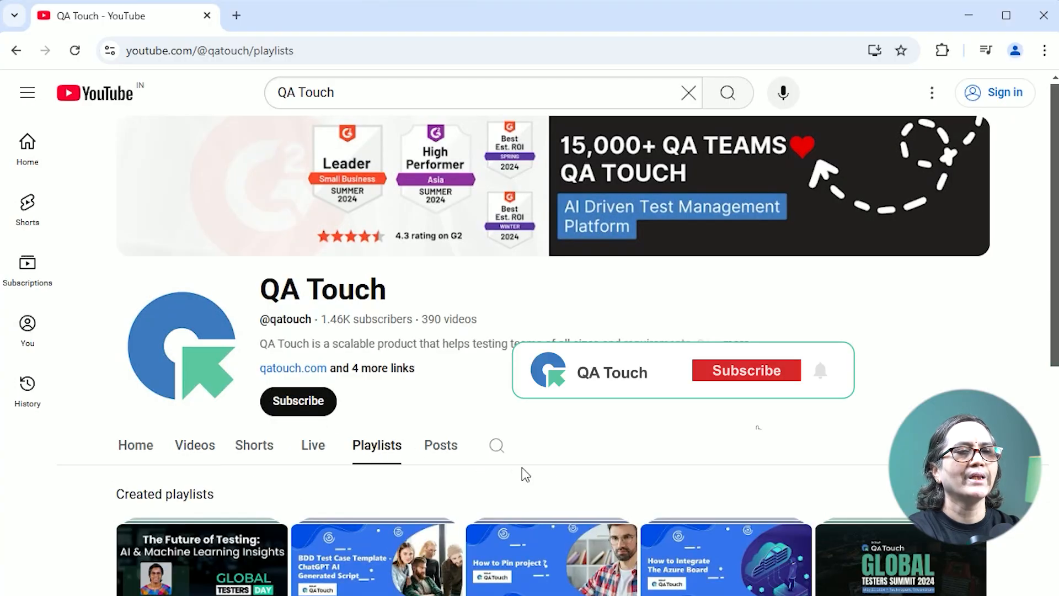
pyautogui.scroll(-1, 551, 330)
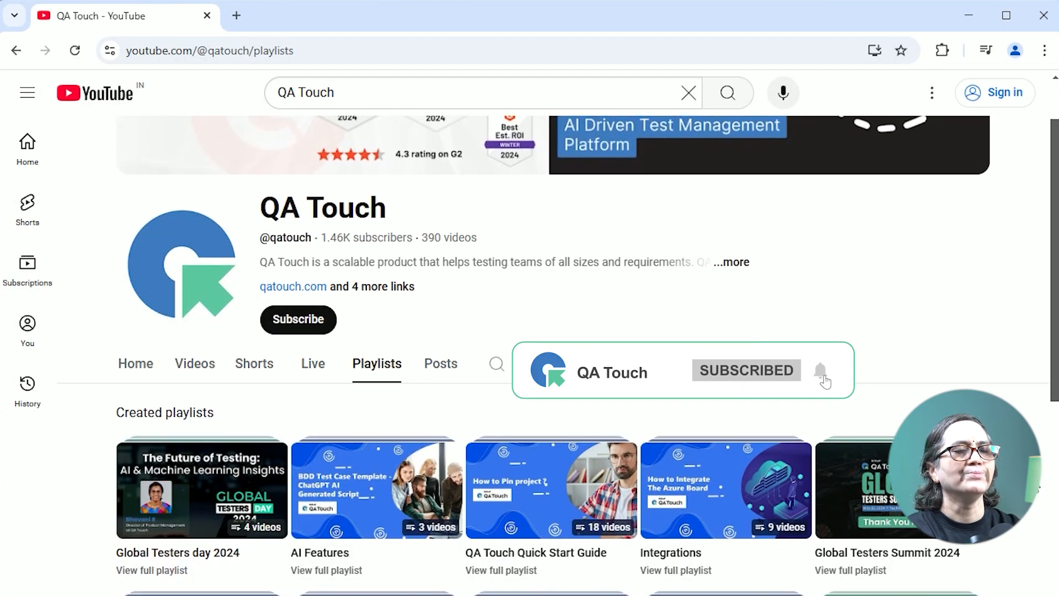